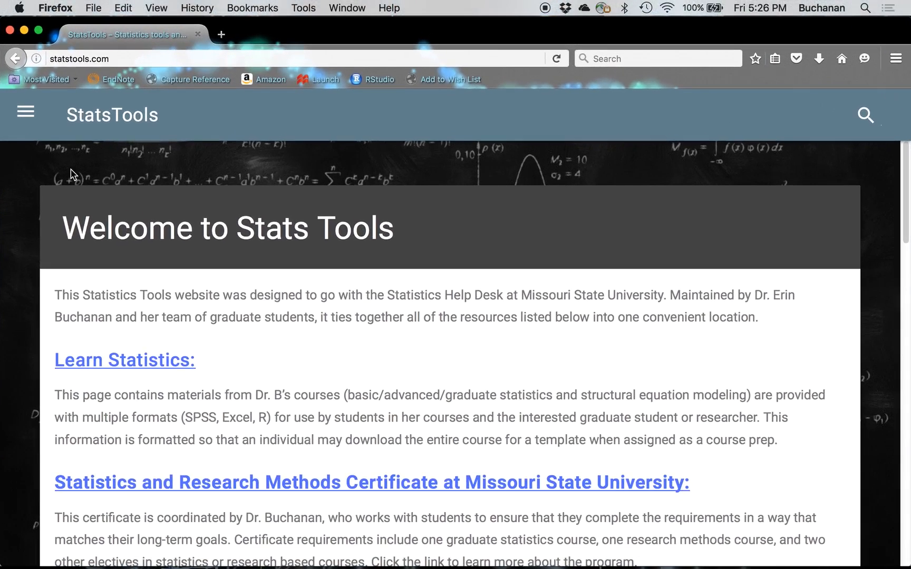
Step: Look over the StatsTools site's list of pages and the resource descriptions on its home page
{"action": "left_click", "coordinate": [25, 112]}
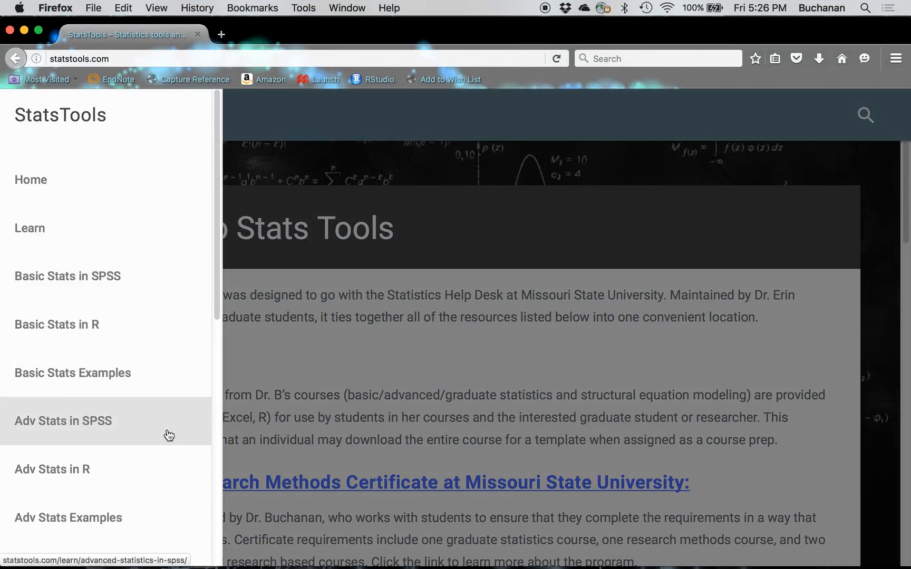
{"action": "scroll", "coordinate": [62, 462], "scroll_direction": "down", "scroll_amount": 5}
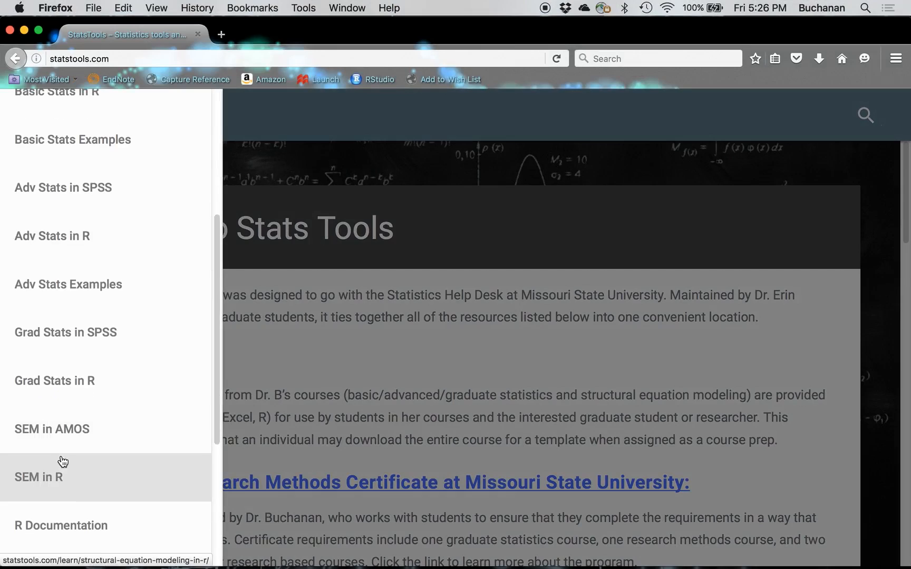
{"action": "scroll", "coordinate": [62, 462], "scroll_direction": "down", "scroll_amount": 4}
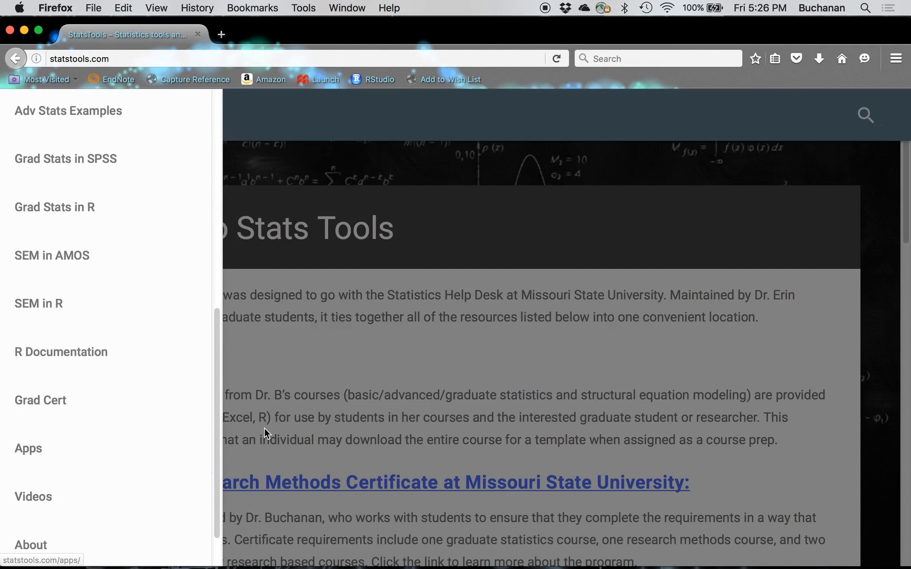
{"action": "left_click", "coordinate": [457, 396]}
{"action": "scroll", "coordinate": [456, 399], "scroll_direction": "down", "scroll_amount": 10}
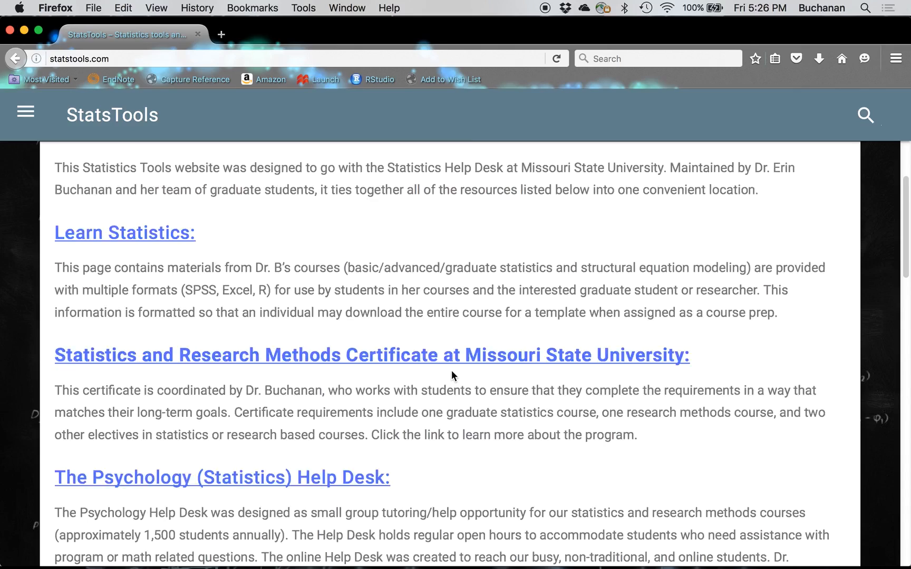
{"action": "scroll", "coordinate": [452, 370], "scroll_direction": "down", "scroll_amount": 8}
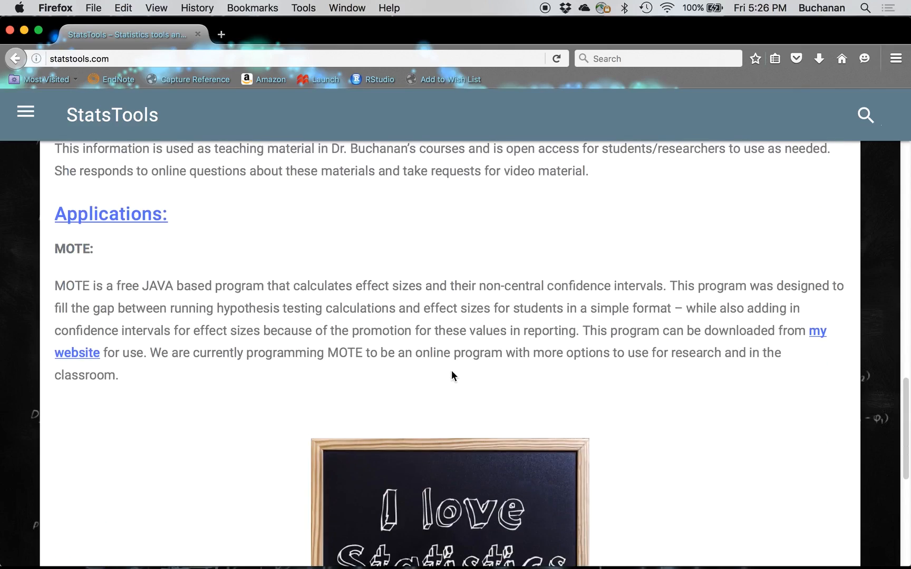
{"action": "scroll", "coordinate": [480, 317], "scroll_direction": "up", "scroll_amount": 11}
{"action": "scroll", "coordinate": [480, 317], "scroll_direction": "up", "scroll_amount": 7}
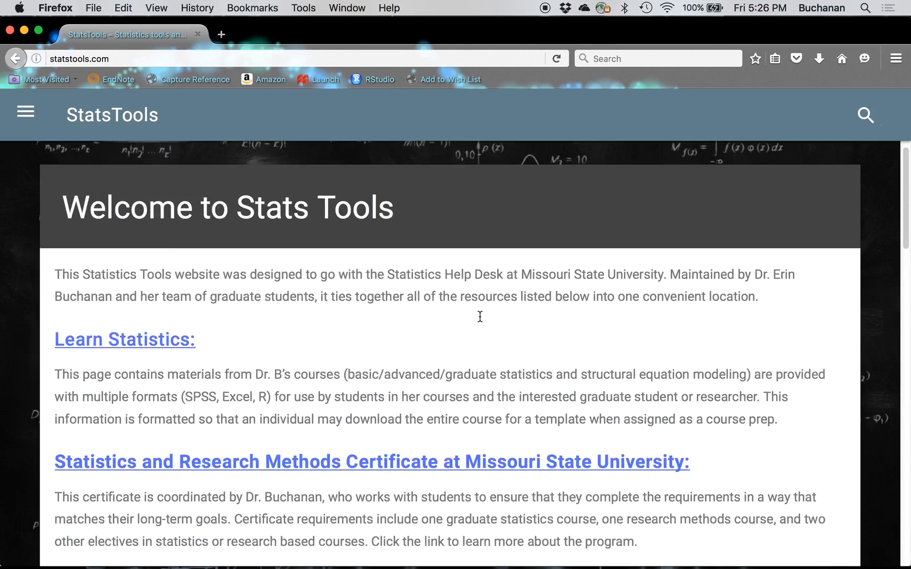
Step: Find the Adv Stats Examples page among the StatsTools site's pages and open it
{"action": "left_click", "coordinate": [33, 117]}
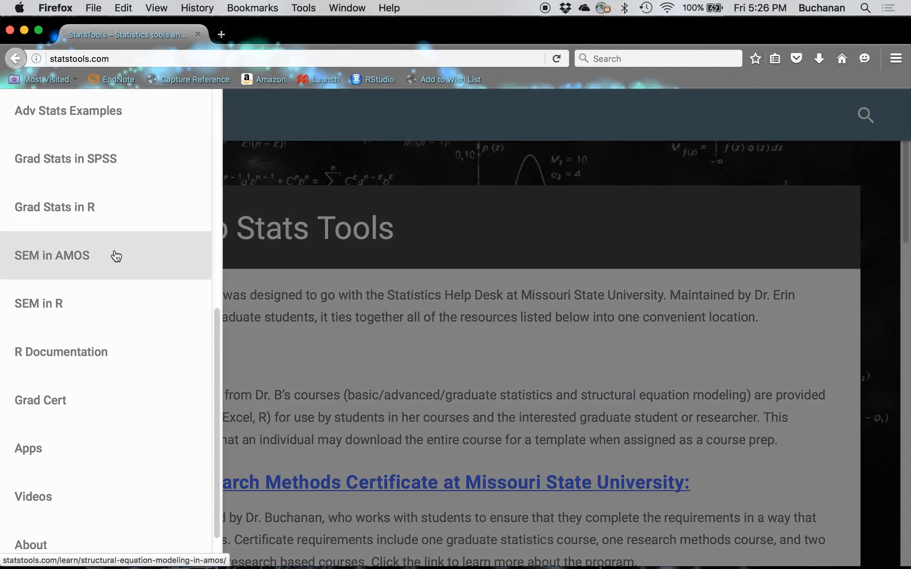
{"action": "scroll", "coordinate": [116, 257], "scroll_direction": "up", "scroll_amount": 5}
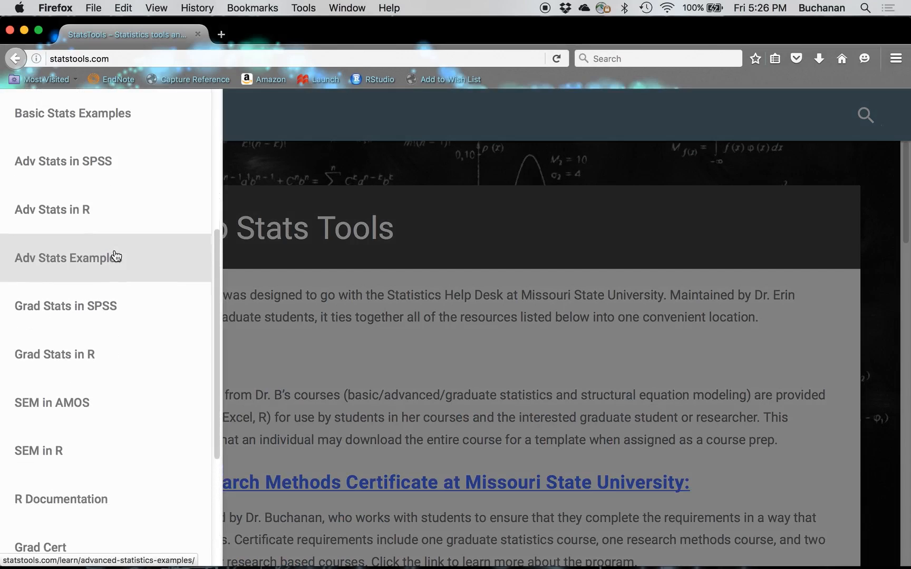
{"action": "scroll", "coordinate": [116, 256], "scroll_direction": "down", "scroll_amount": 4}
{"action": "scroll", "coordinate": [116, 257], "scroll_direction": "down", "scroll_amount": 3}
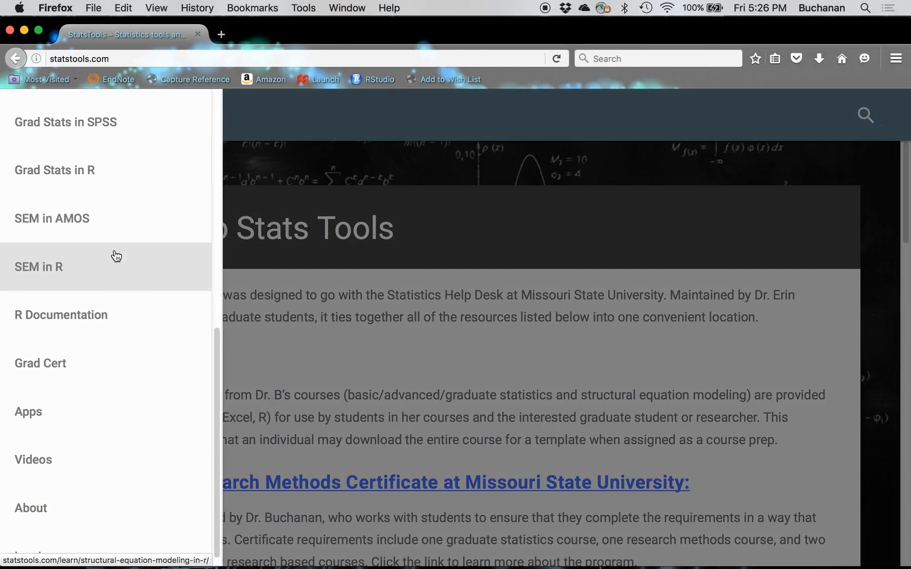
{"action": "scroll", "coordinate": [116, 257], "scroll_direction": "up", "scroll_amount": 12}
{"action": "scroll", "coordinate": [116, 256], "scroll_direction": "down", "scroll_amount": 5}
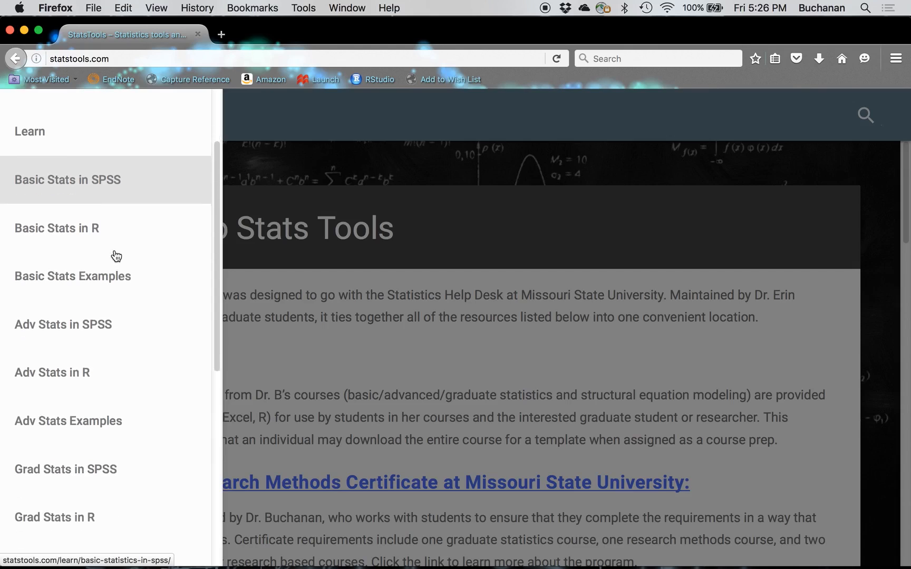
{"action": "left_click", "coordinate": [101, 346]}
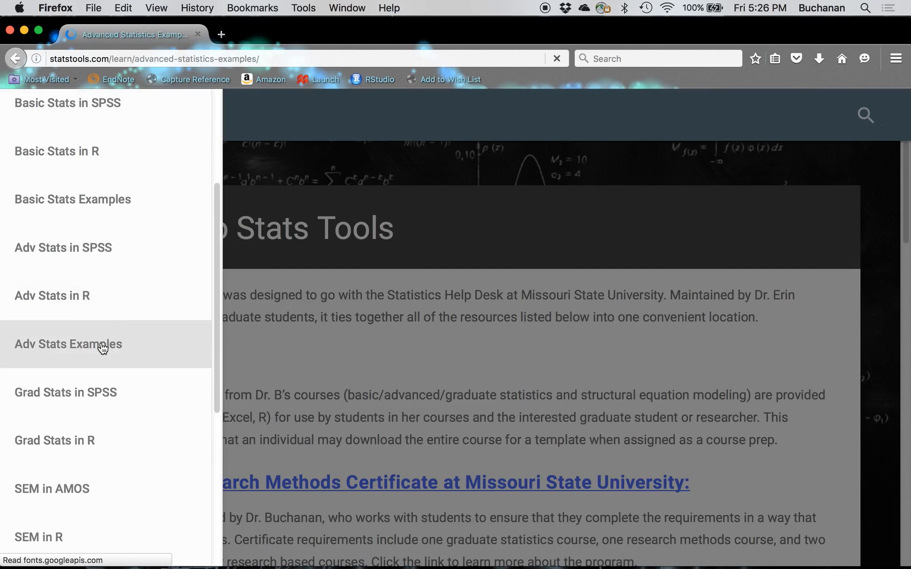
Step: Look through the table of advanced statistics examples down to the Excel in Research entry
{"action": "scroll", "coordinate": [354, 340], "scroll_direction": "down", "scroll_amount": 5}
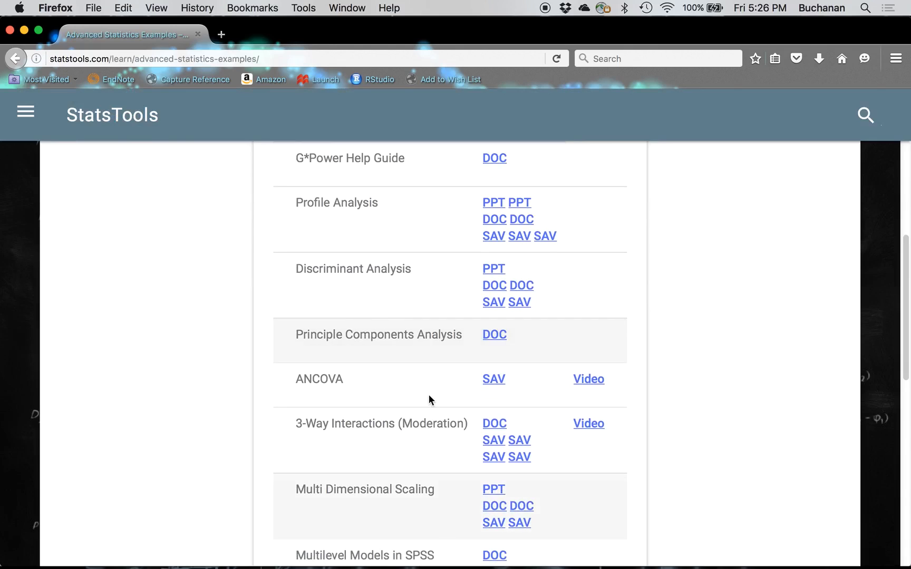
{"action": "scroll", "coordinate": [422, 396], "scroll_direction": "down", "scroll_amount": 5}
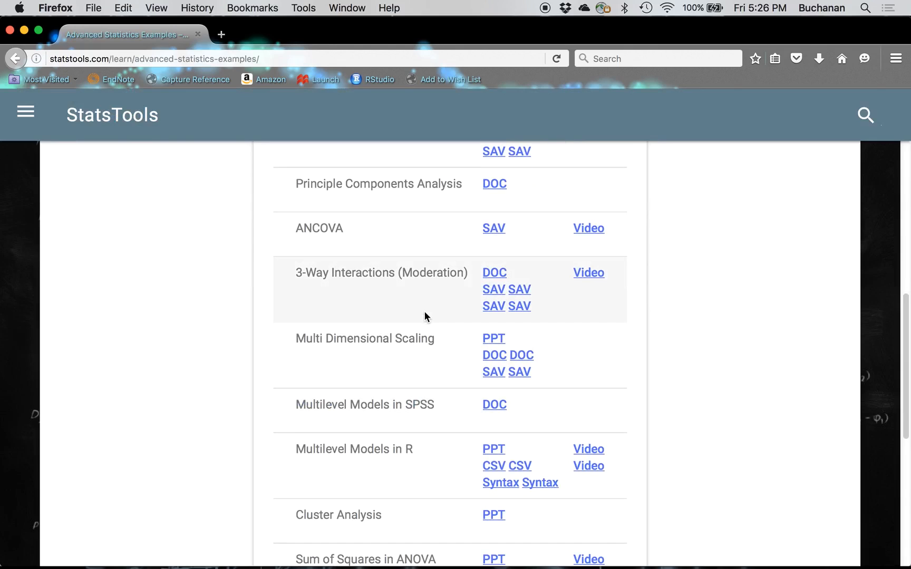
{"action": "scroll", "coordinate": [425, 313], "scroll_direction": "down", "scroll_amount": 6}
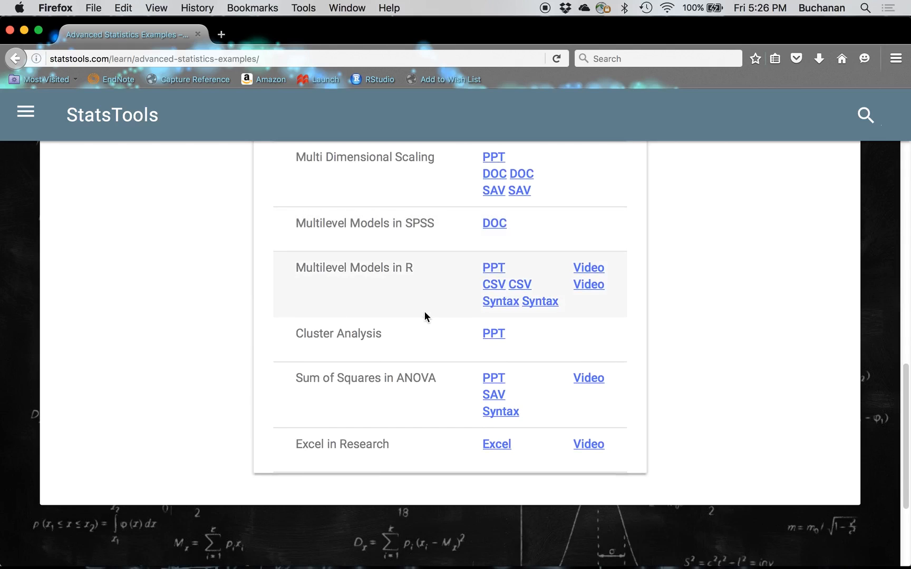
Step: Switch to the SPSS data window and set up Frequencies for x, m1, m2 and y without frequency tables
{"action": "key", "text": "ctrl+Up"}
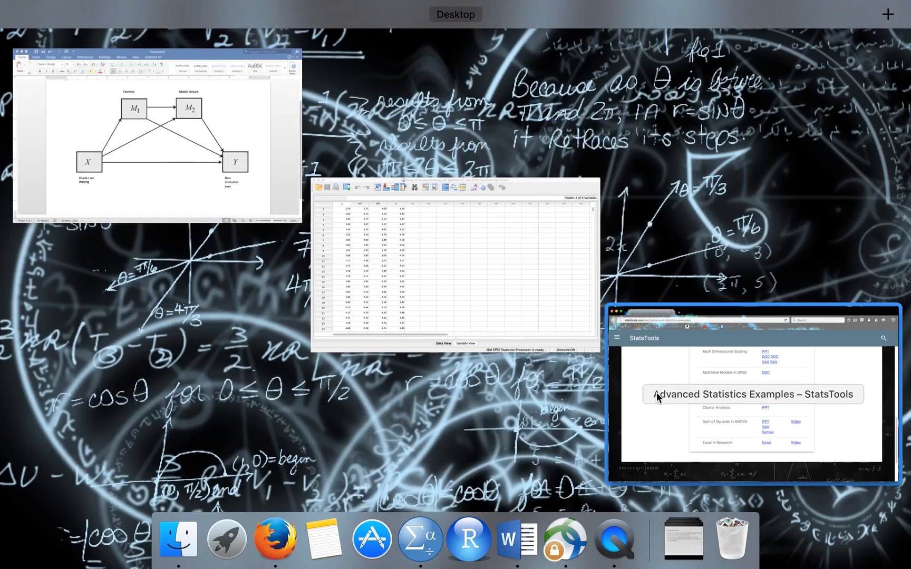
{"action": "left_click", "coordinate": [360, 256]}
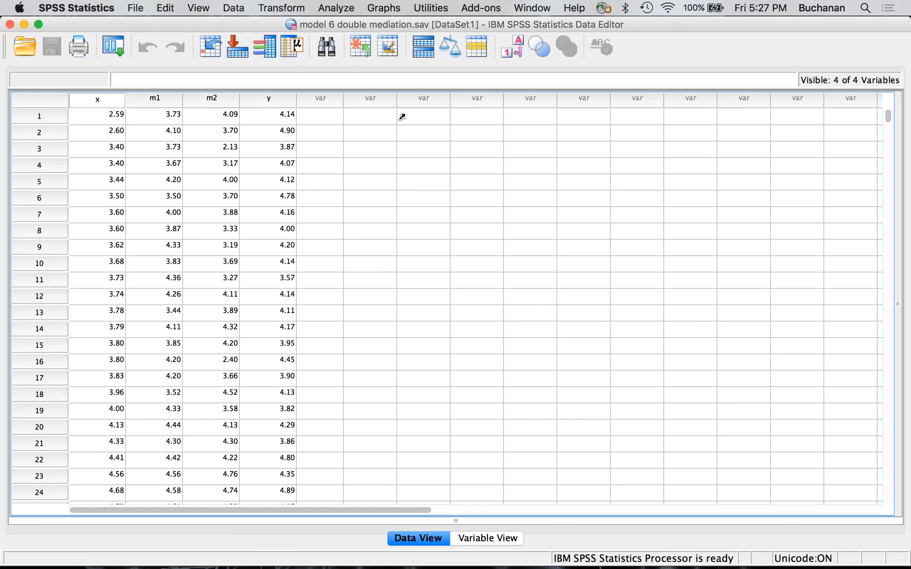
{"action": "left_click", "coordinate": [335, 8]}
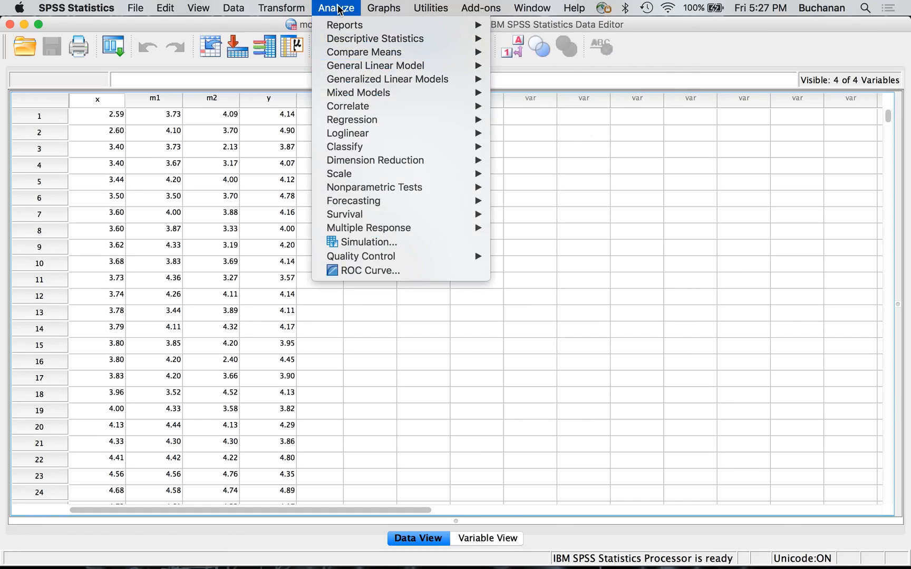
{"action": "mouse_move", "coordinate": [436, 38]}
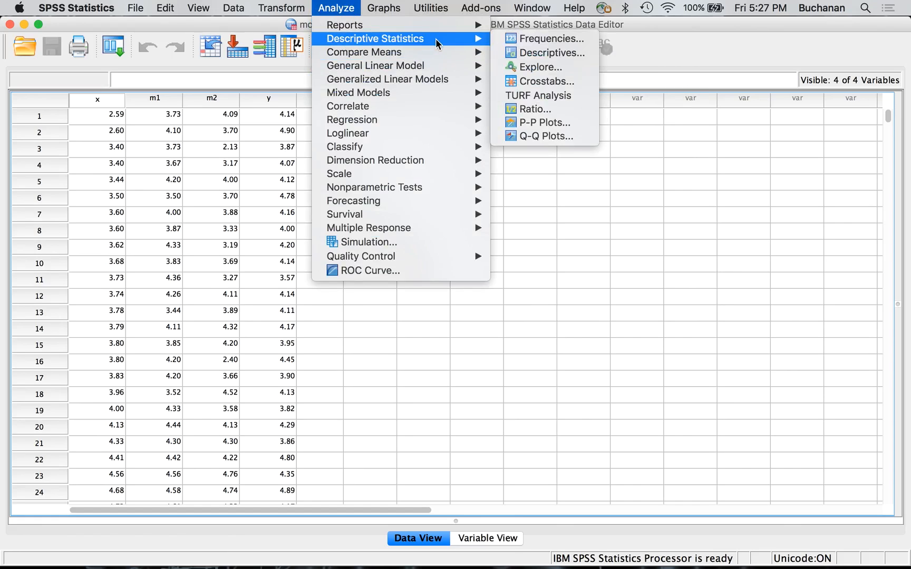
{"action": "left_click", "coordinate": [548, 38]}
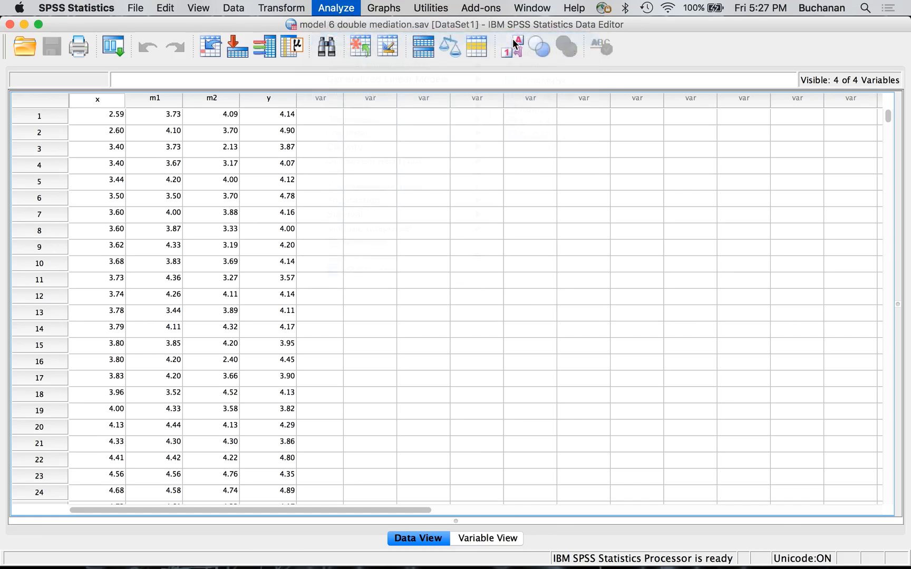
{"action": "left_click", "coordinate": [308, 272], "text": "shift"}
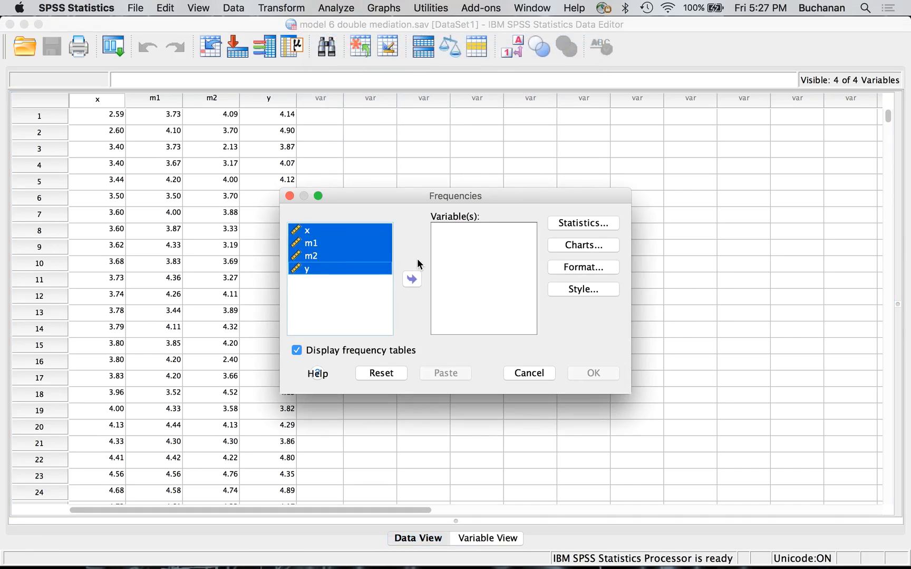
{"action": "left_click", "coordinate": [412, 279]}
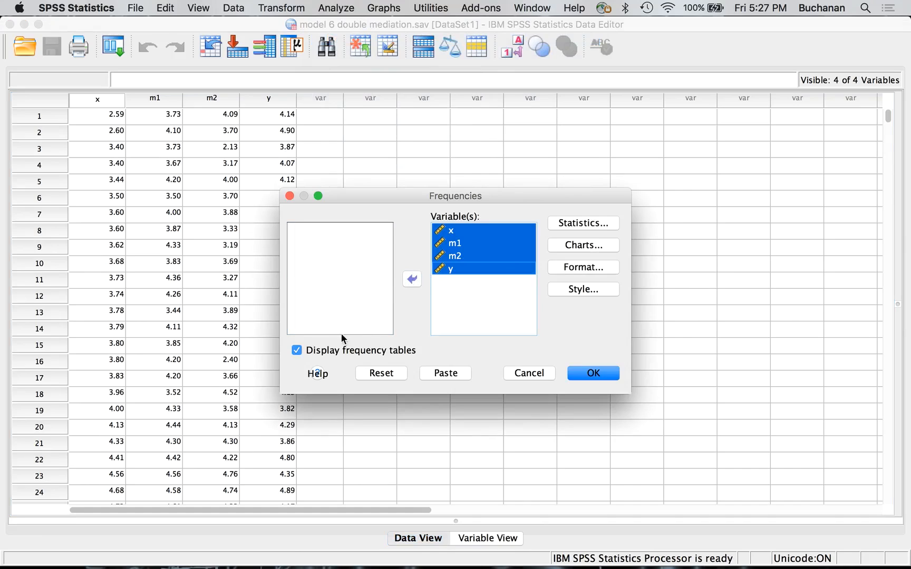
{"action": "left_click", "coordinate": [328, 351]}
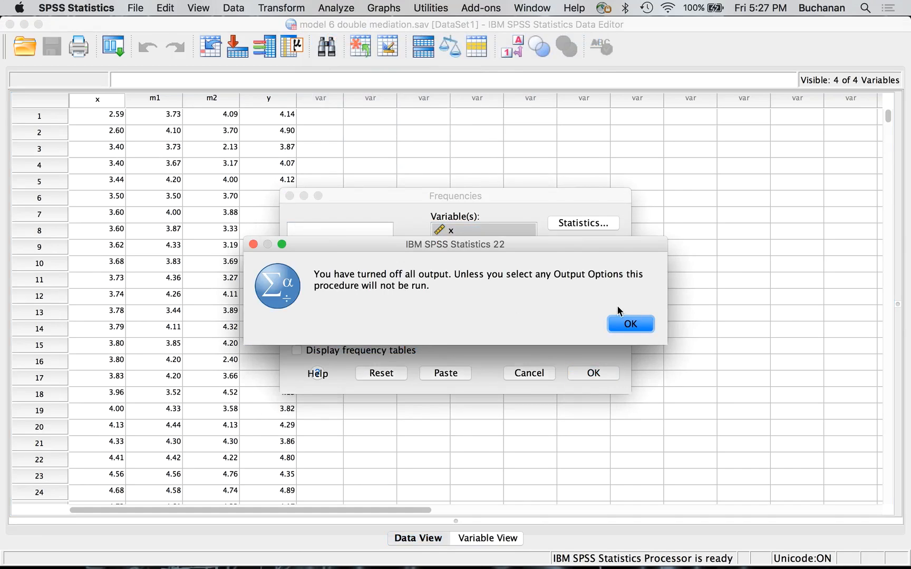
{"action": "left_click", "coordinate": [627, 324]}
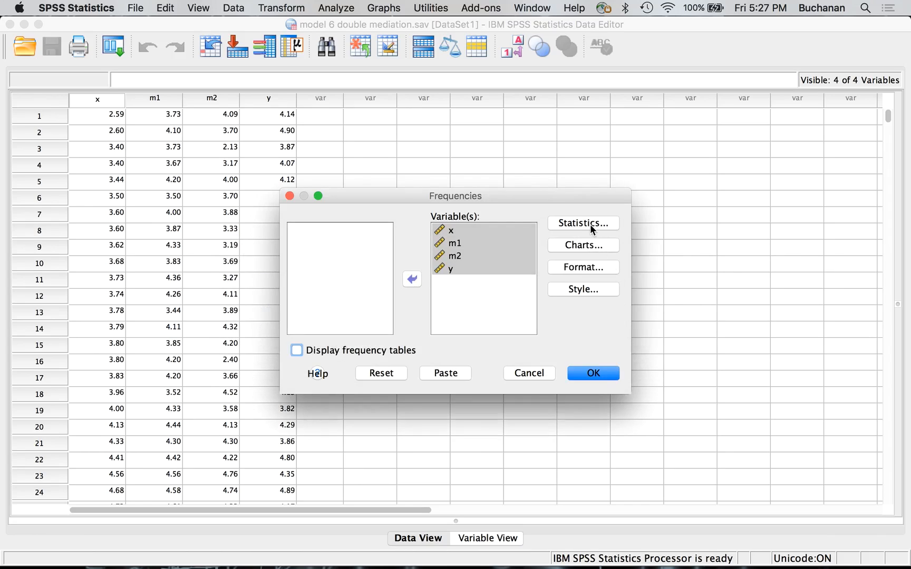
Step: Include the mean, standard deviation, minimum and maximum in the Frequencies statistics and run the analysis
{"action": "left_click", "coordinate": [590, 224]}
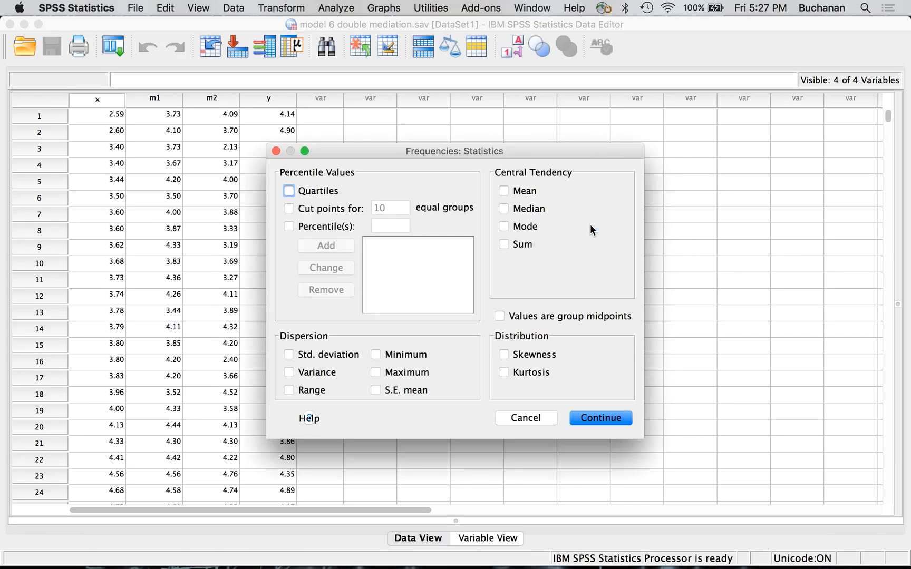
{"action": "left_click", "coordinate": [393, 354]}
{"action": "left_click", "coordinate": [518, 189]}
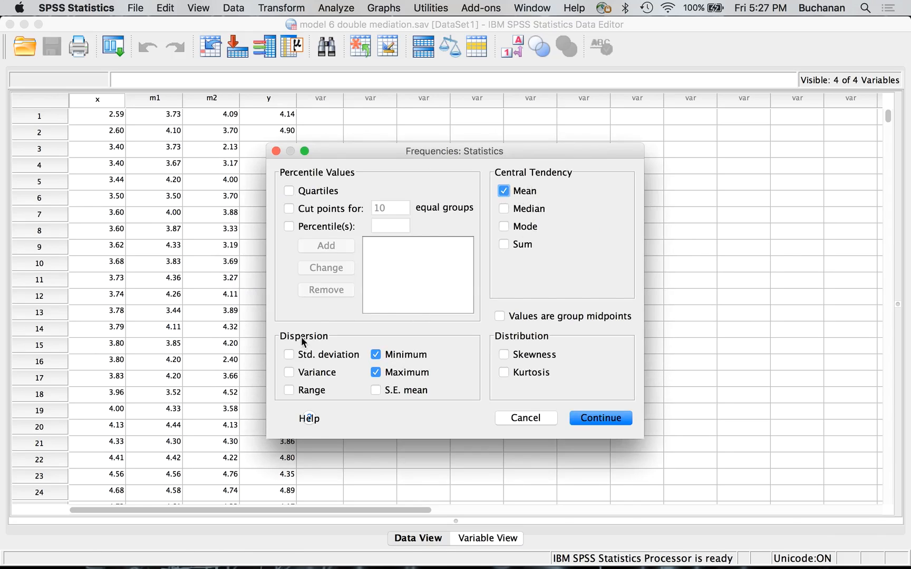
{"action": "left_click", "coordinate": [294, 357]}
{"action": "left_click", "coordinate": [606, 418]}
{"action": "left_click", "coordinate": [591, 371]}
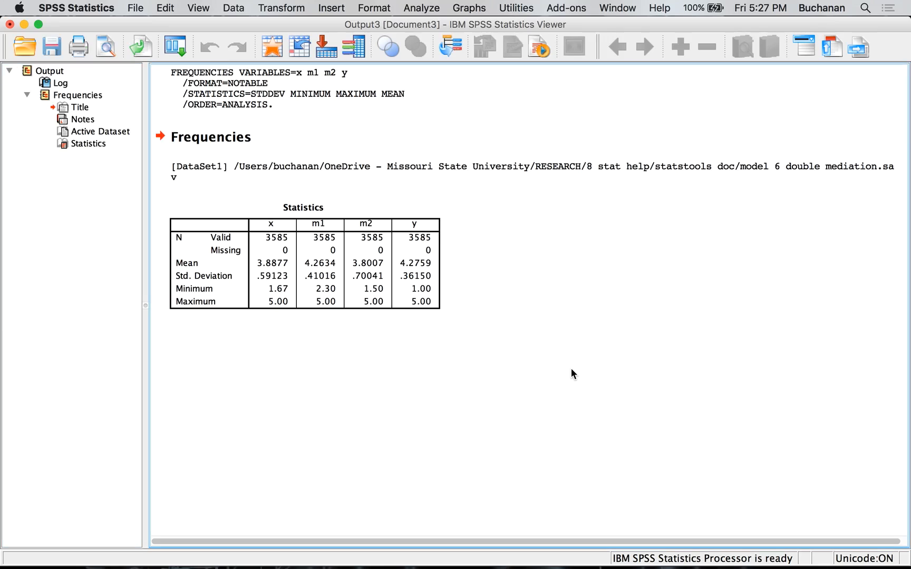
Step: Examine the Statistics table for missing cases, means, standard deviations, minimums and maximums of the four variables
{"action": "scroll", "coordinate": [571, 369], "scroll_direction": "right", "scroll_amount": 1}
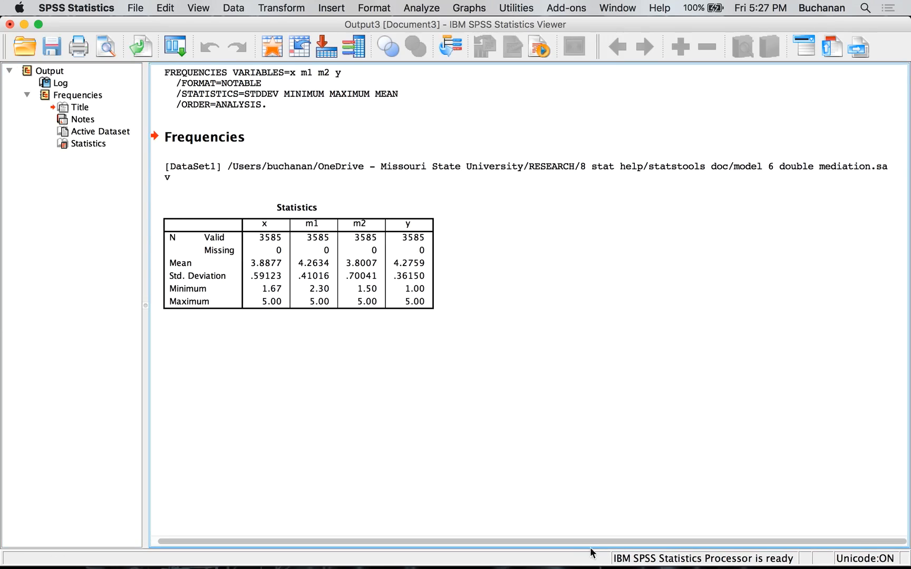
{"action": "left_click", "coordinate": [252, 250]}
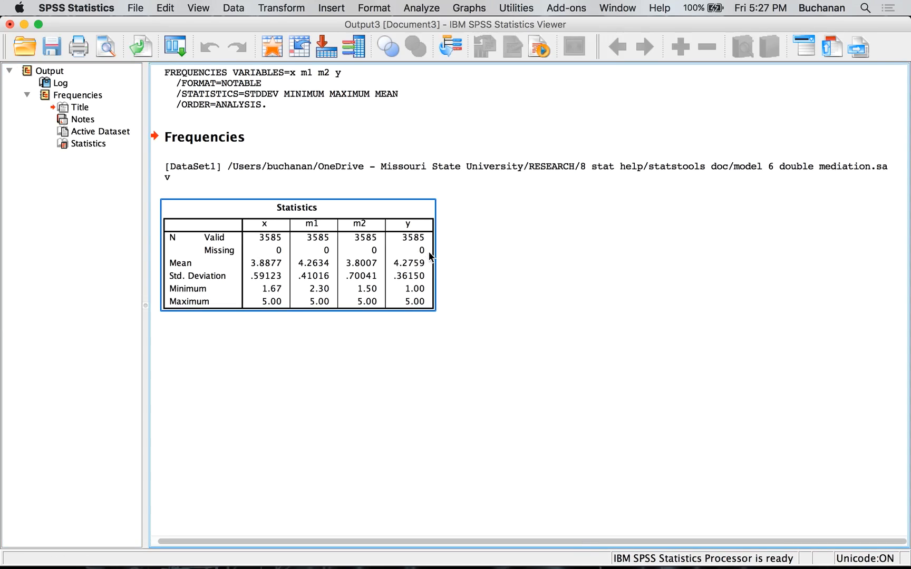
{"action": "left_click", "coordinate": [399, 356]}
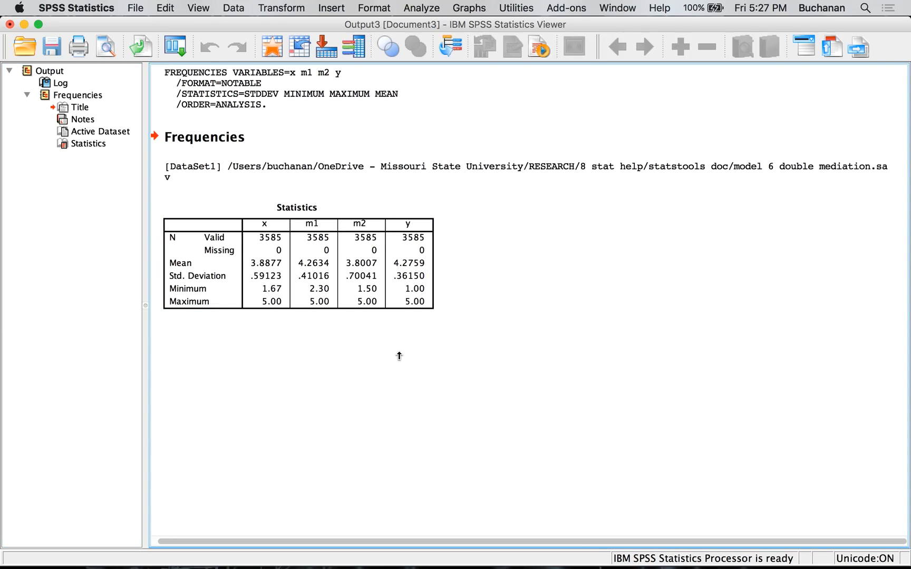
{"action": "left_click", "coordinate": [184, 271]}
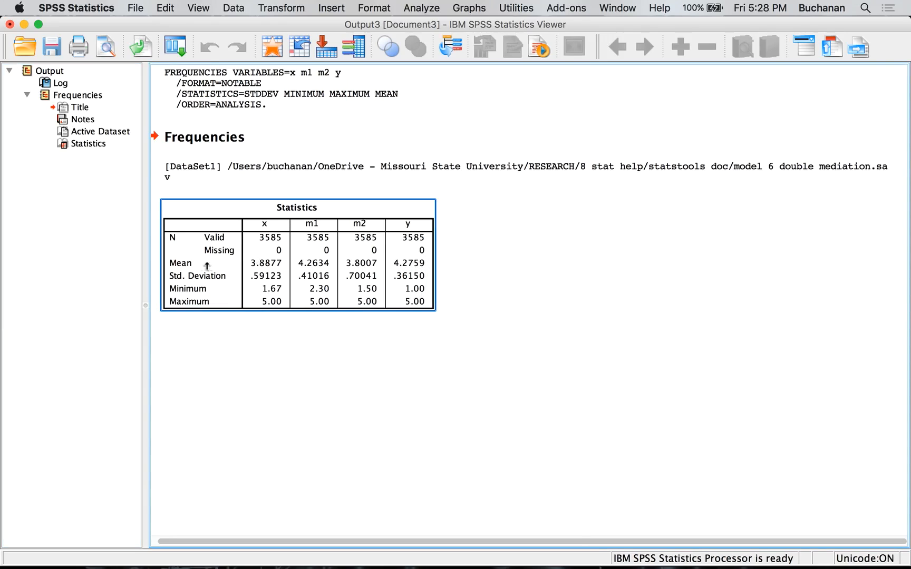
{"action": "left_click", "coordinate": [300, 337]}
{"action": "left_click", "coordinate": [232, 269]}
{"action": "left_click", "coordinate": [411, 412]}
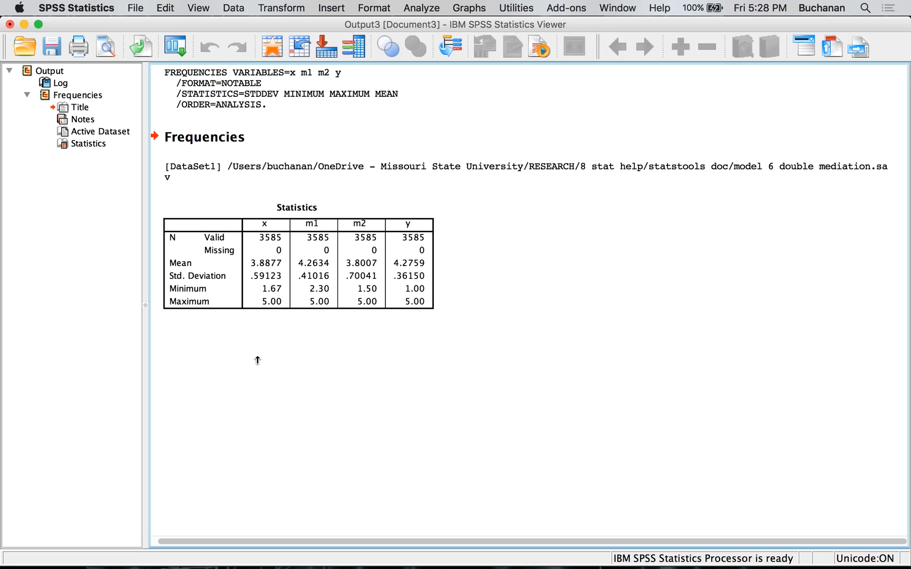
{"action": "left_click", "coordinate": [285, 271]}
{"action": "left_click", "coordinate": [327, 314]}
{"action": "left_click", "coordinate": [332, 293]}
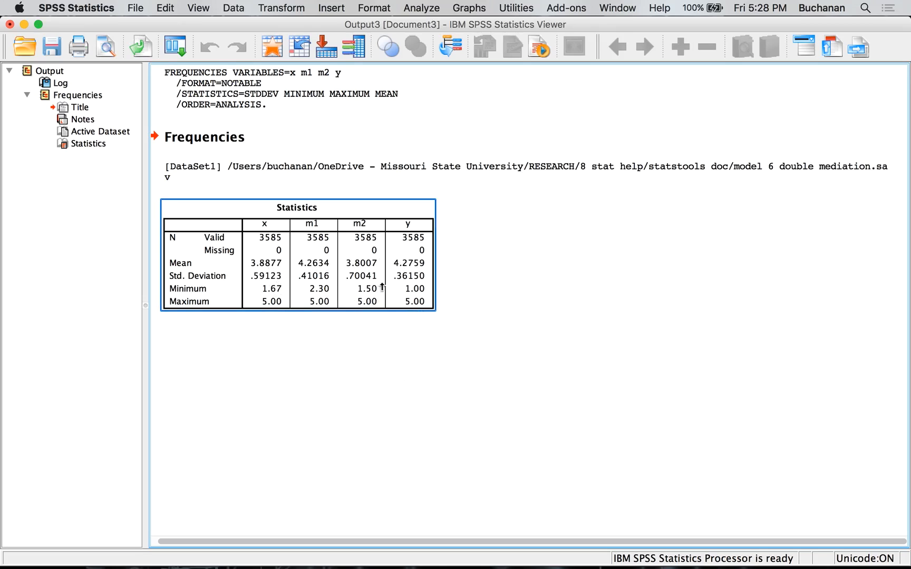
{"action": "left_click", "coordinate": [200, 320]}
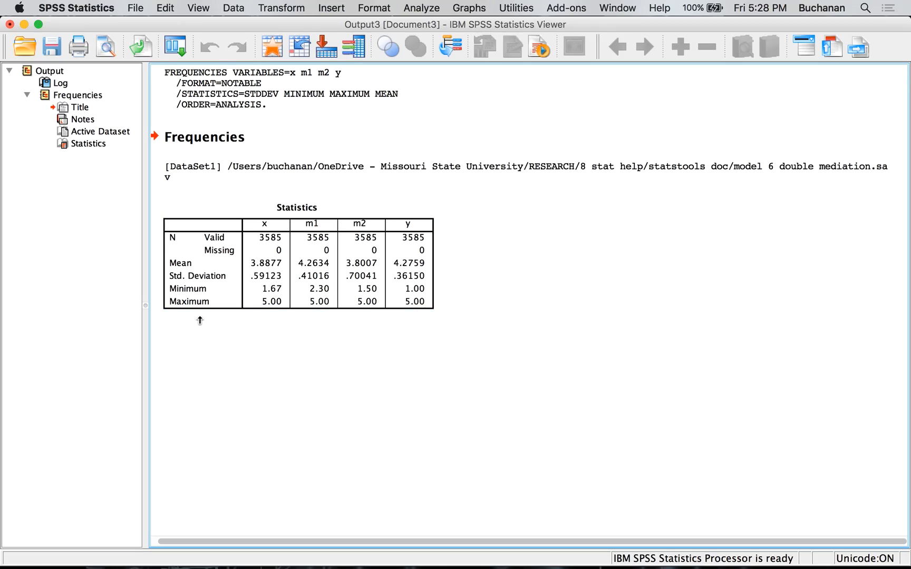
{"action": "left_click", "coordinate": [231, 289]}
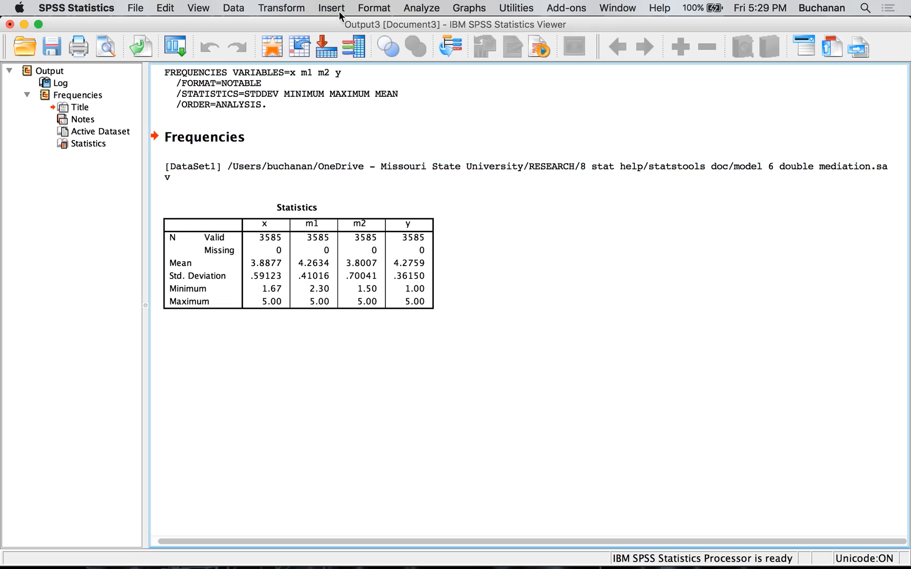
Step: Compute a new variable named random from a chi-square random number function with 7 degrees of freedom, RV.CHISQ(7)
{"action": "left_click", "coordinate": [295, 8]}
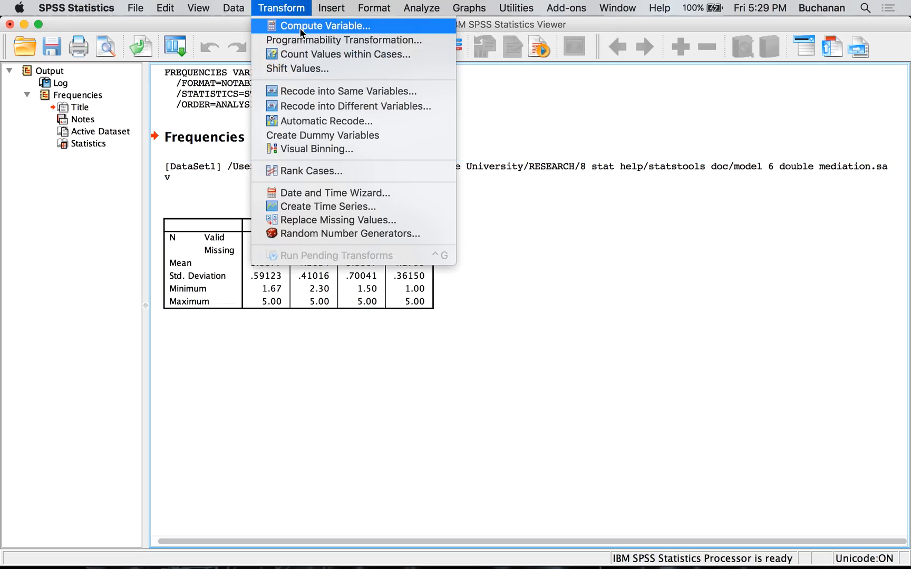
{"action": "left_click", "coordinate": [302, 27]}
{"action": "left_click", "coordinate": [249, 128]}
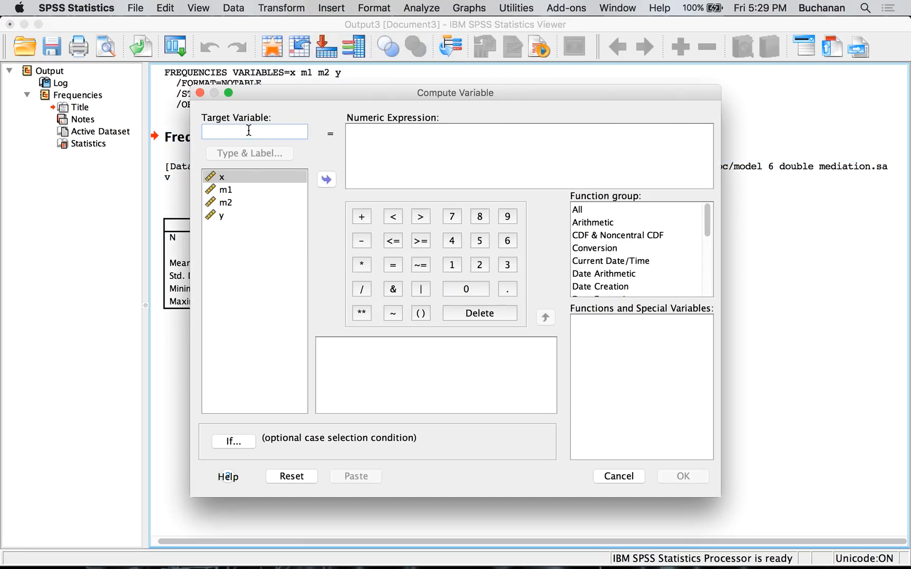
{"action": "type", "text": "random"}
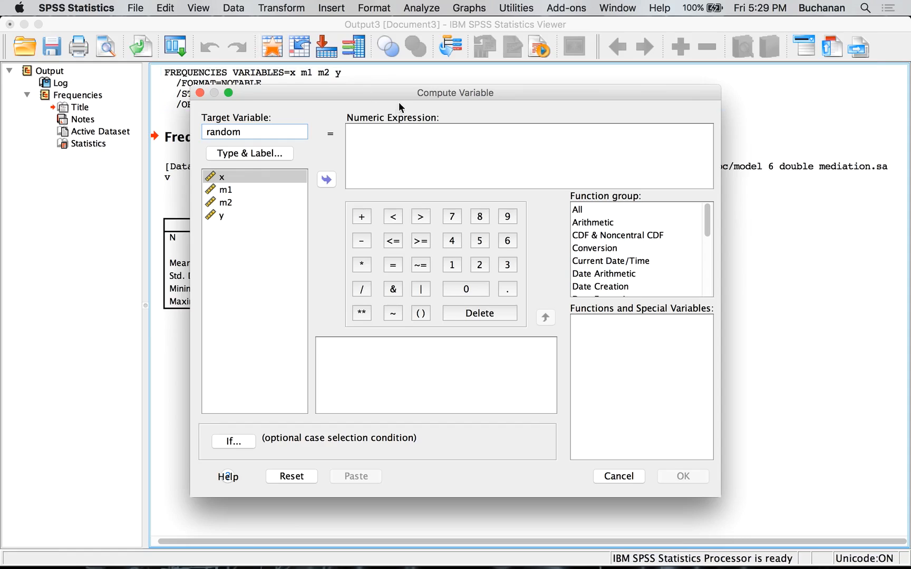
{"action": "left_click", "coordinate": [382, 158]}
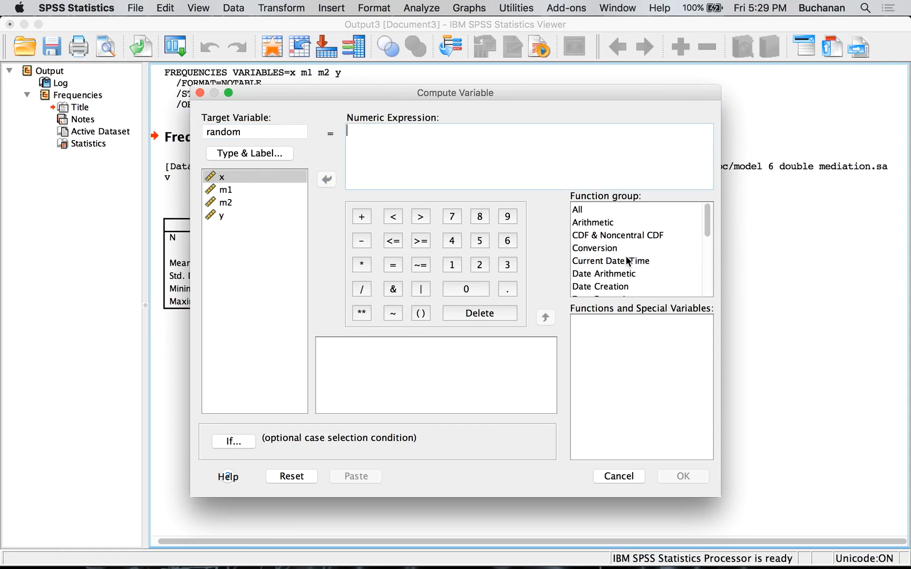
{"action": "left_click", "coordinate": [607, 260]}
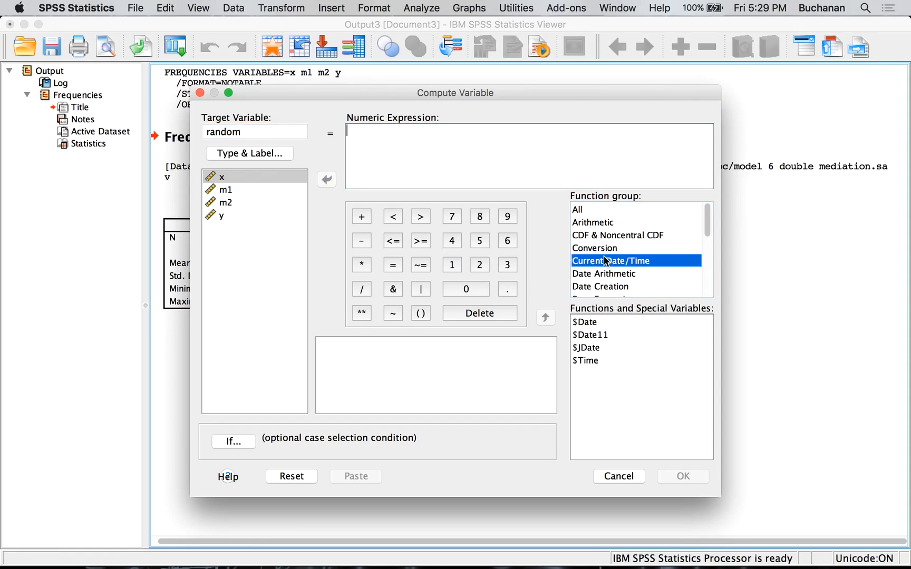
{"action": "key", "text": "r"}
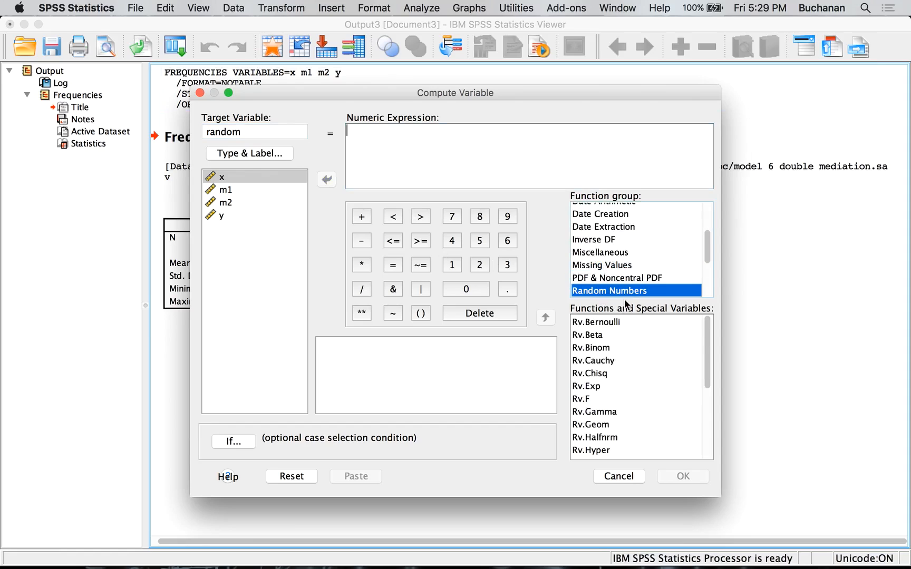
{"action": "double_click", "coordinate": [596, 373]}
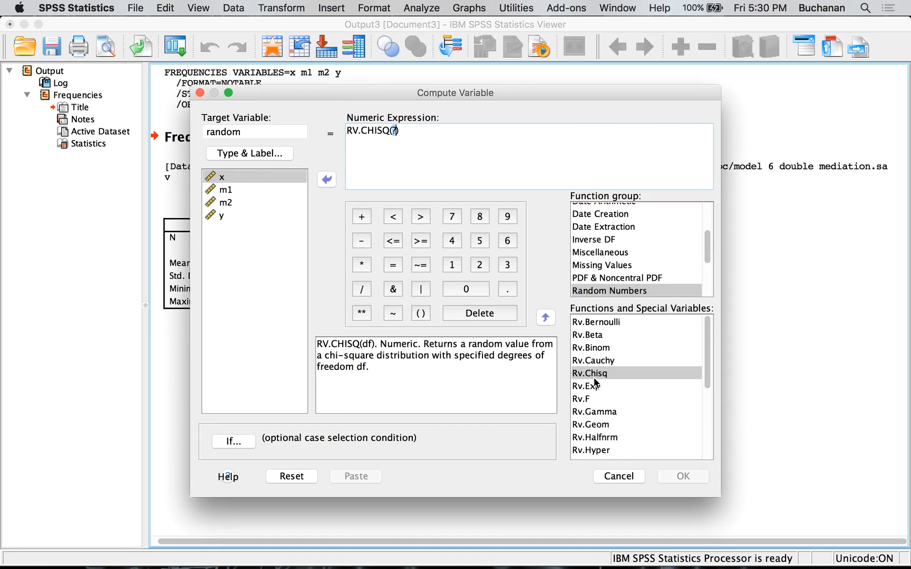
{"action": "type", "text": "7"}
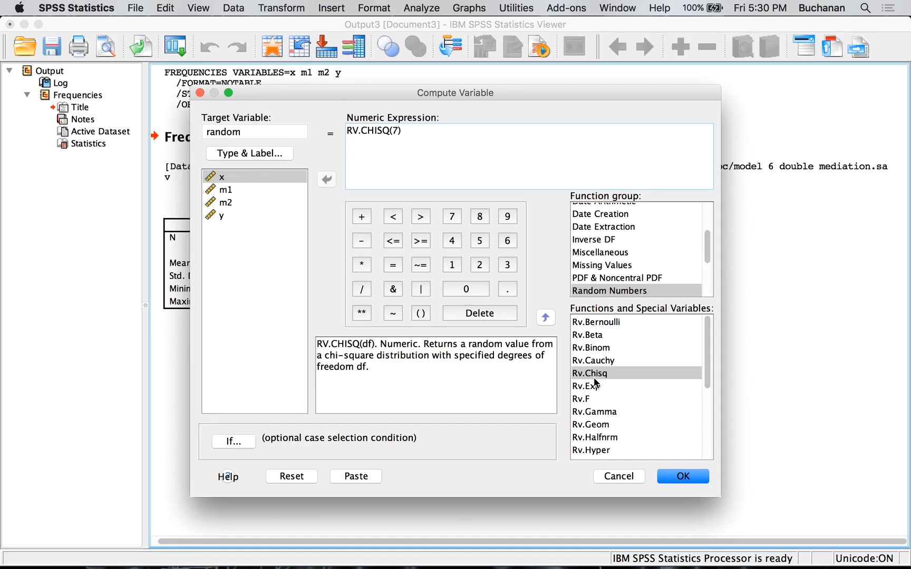
{"action": "left_click", "coordinate": [683, 477]}
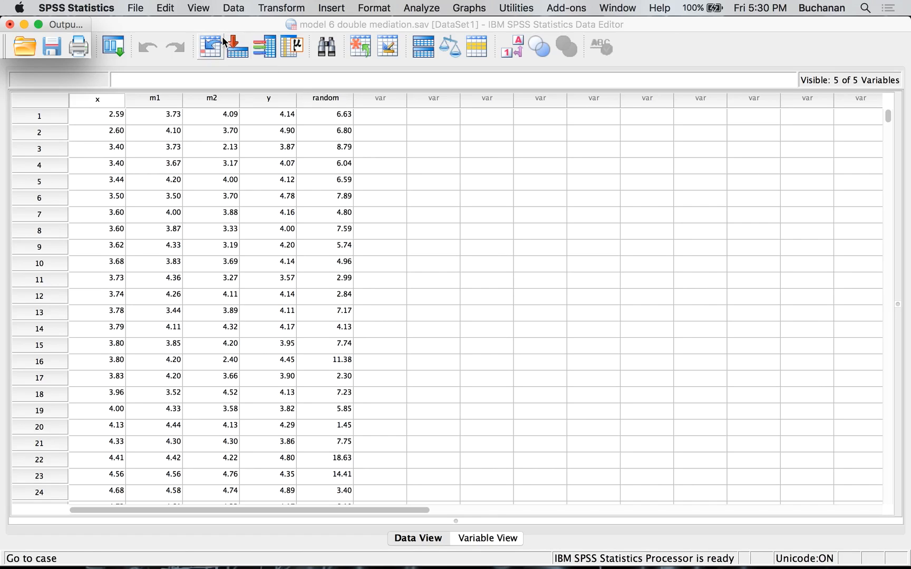
Step: Return to the data window and set up a linear regression with random as dependent and x, m1, m2 and y as independents
{"action": "left_click_drag", "start_coordinate": [48, 24], "coordinate": [111, 2]}
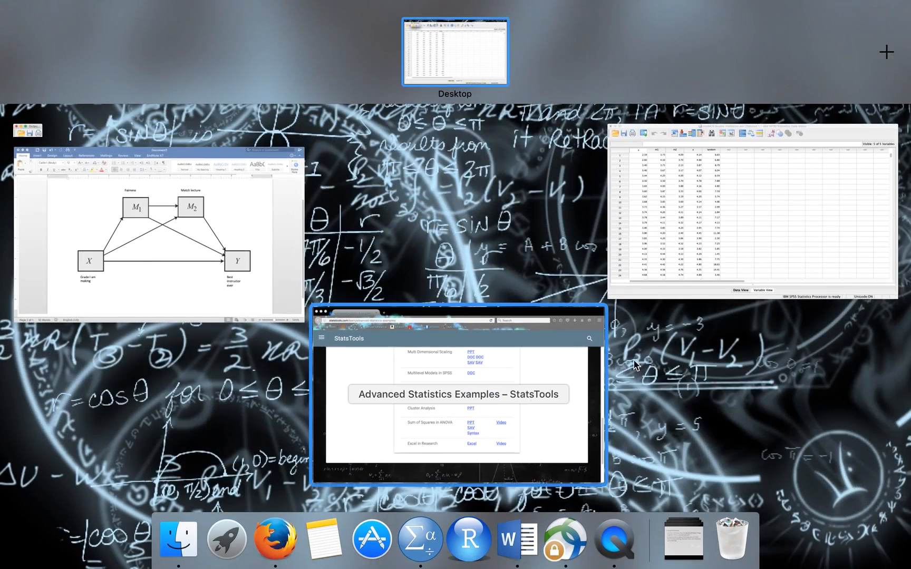
{"action": "left_click", "coordinate": [691, 253]}
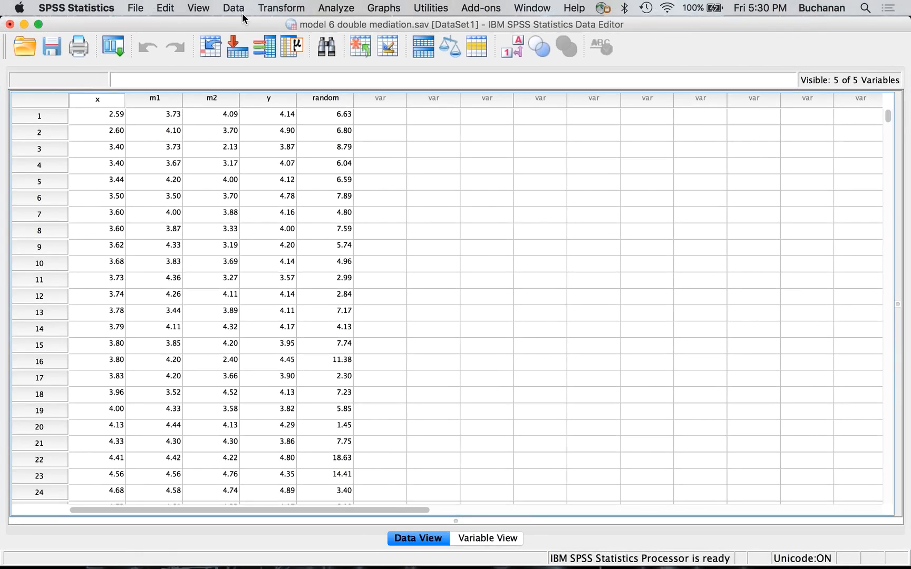
{"action": "left_click", "coordinate": [341, 13]}
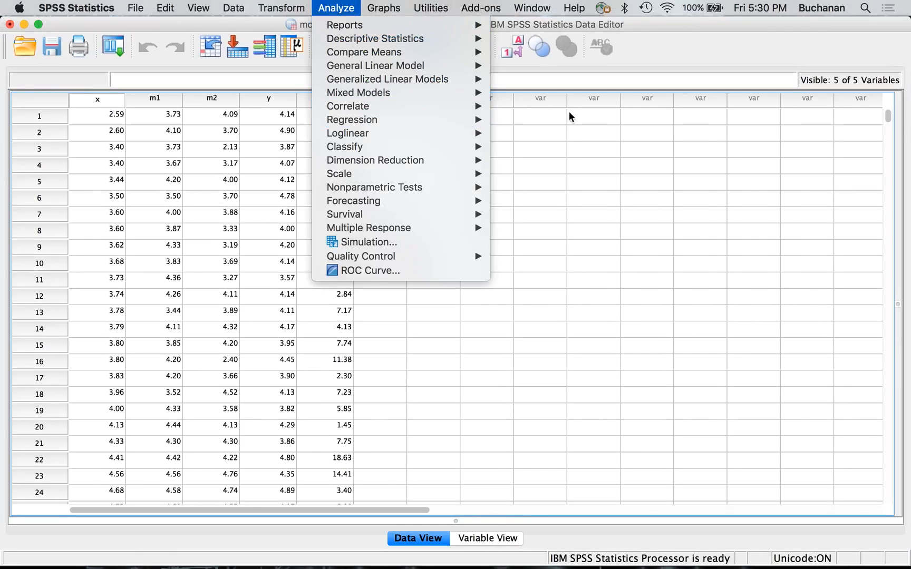
{"action": "mouse_move", "coordinate": [477, 124]}
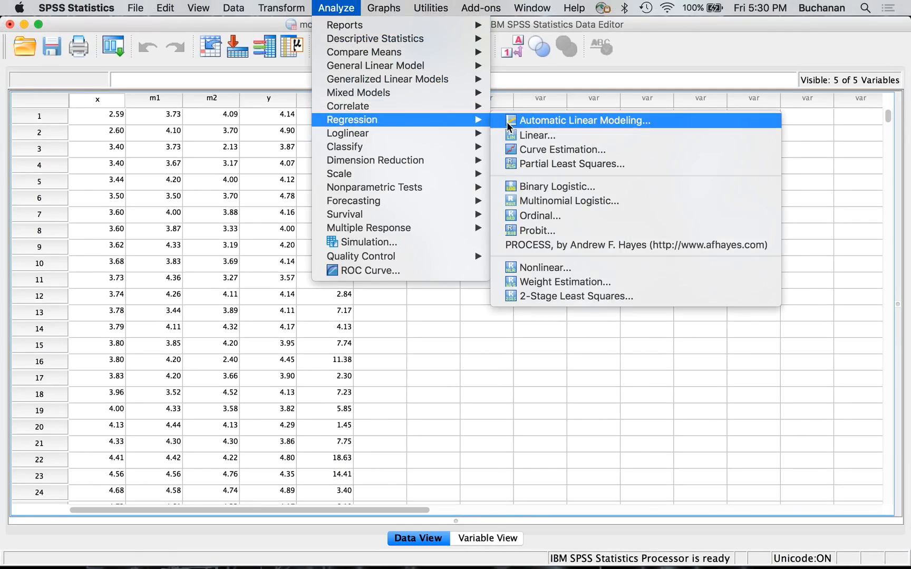
{"action": "left_click", "coordinate": [515, 136]}
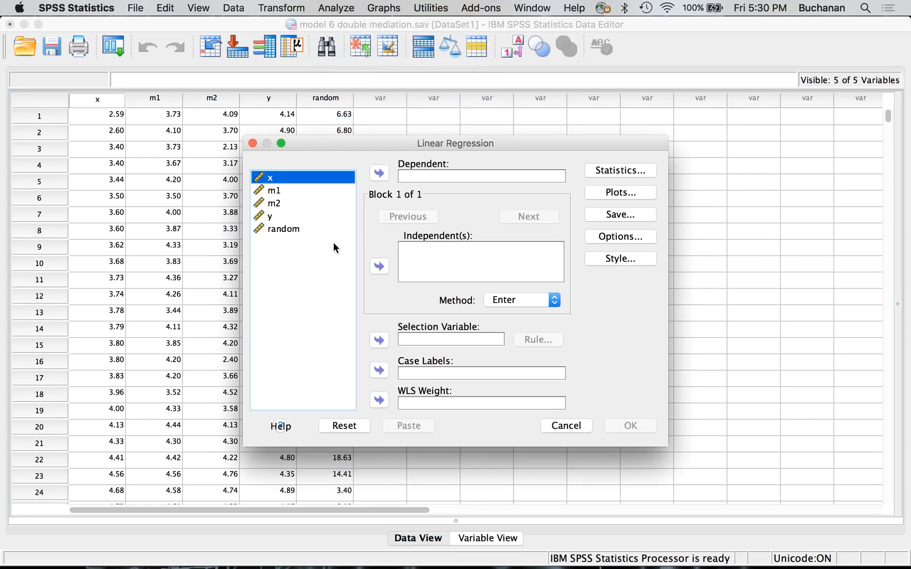
{"action": "left_click", "coordinate": [287, 229]}
{"action": "left_click", "coordinate": [380, 173]}
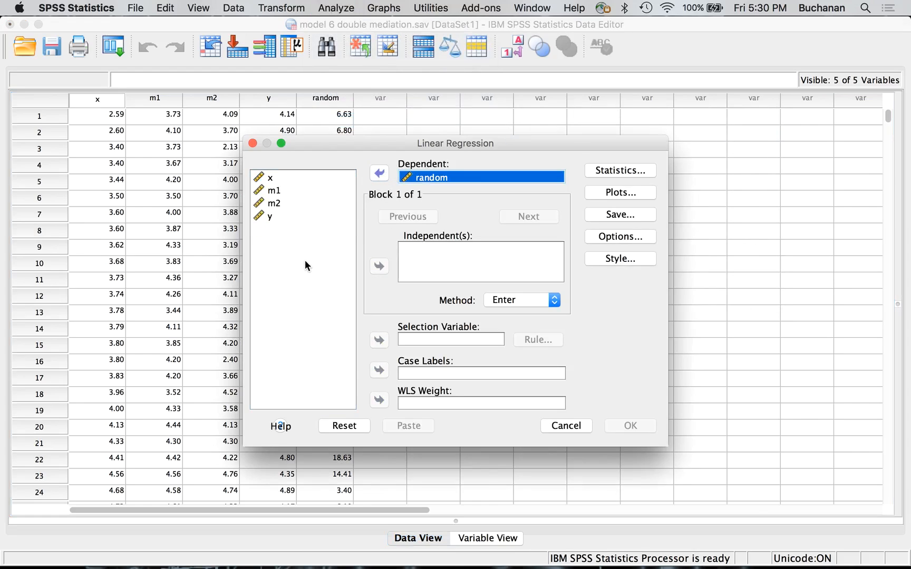
{"action": "left_click", "coordinate": [271, 217]}
{"action": "left_click", "coordinate": [275, 181], "text": "shift"}
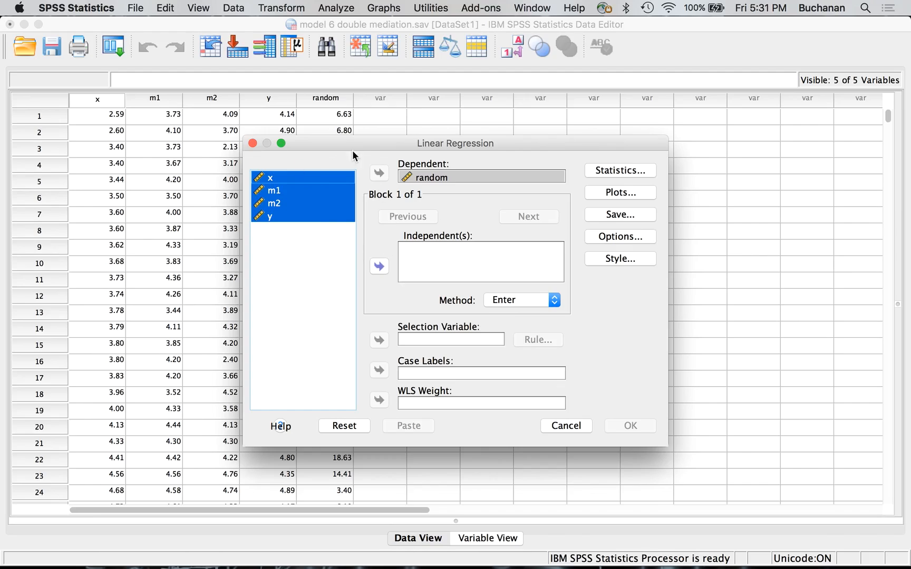
{"action": "left_click", "coordinate": [375, 267]}
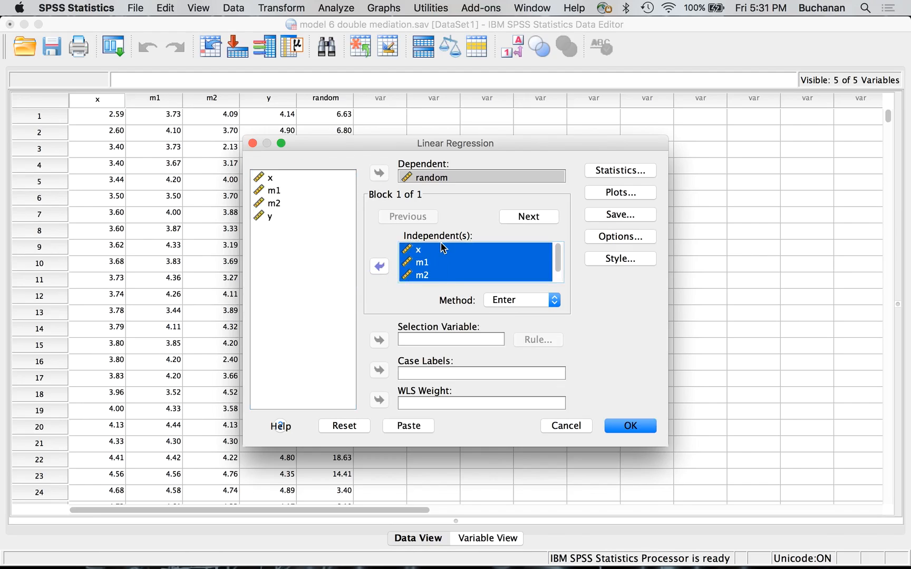
{"action": "scroll", "coordinate": [441, 248], "scroll_direction": "down", "scroll_amount": 1}
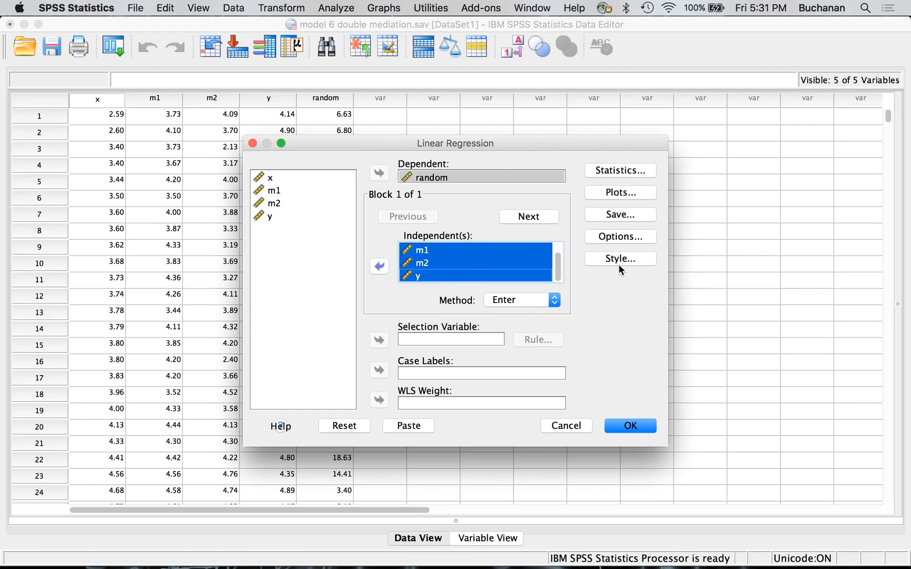
Step: Configure the regression plots with *ZPRED on Y, *ZRESID on X, a histogram and a normal probability plot, leaving the regression statistics at their defaults
{"action": "left_click", "coordinate": [624, 171]}
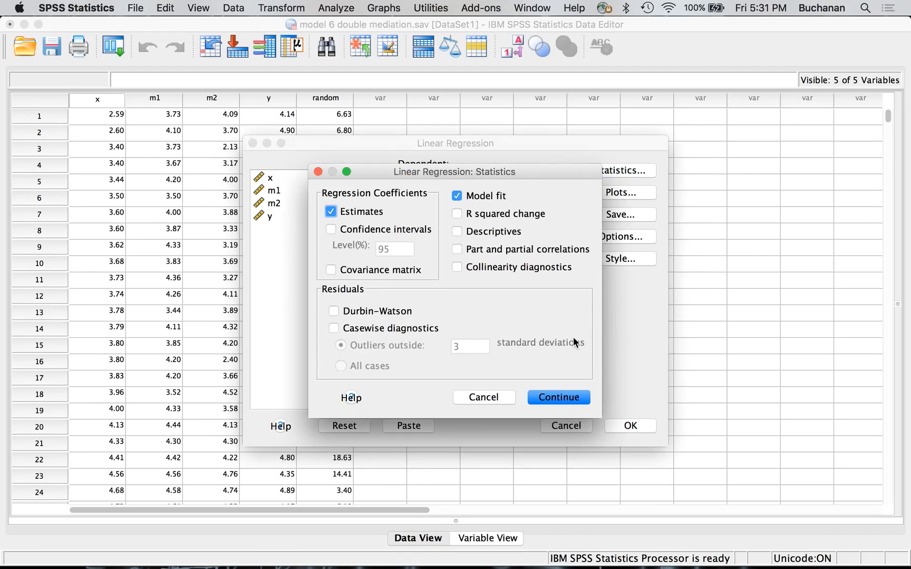
{"action": "left_click", "coordinate": [536, 399]}
{"action": "left_click", "coordinate": [616, 191]}
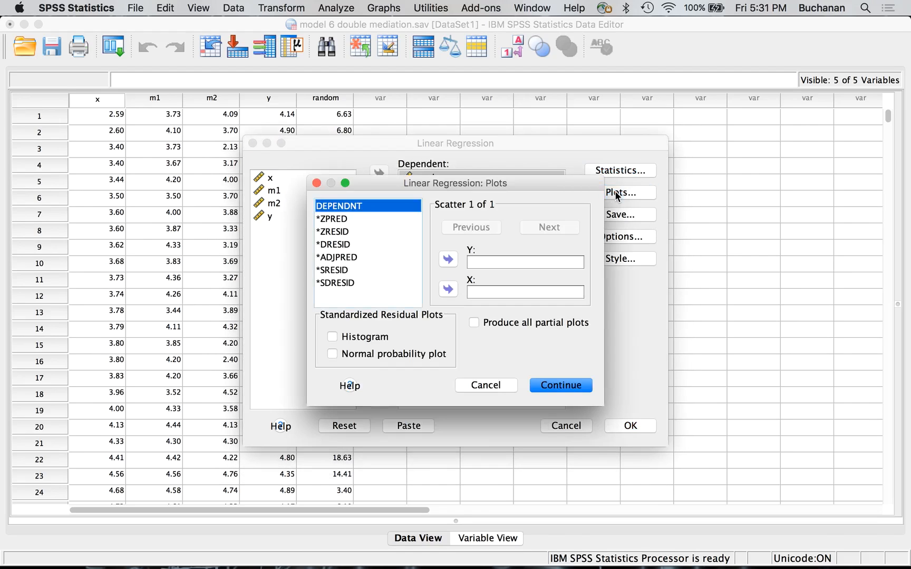
{"action": "left_click", "coordinate": [332, 218]}
{"action": "left_click", "coordinate": [448, 259]}
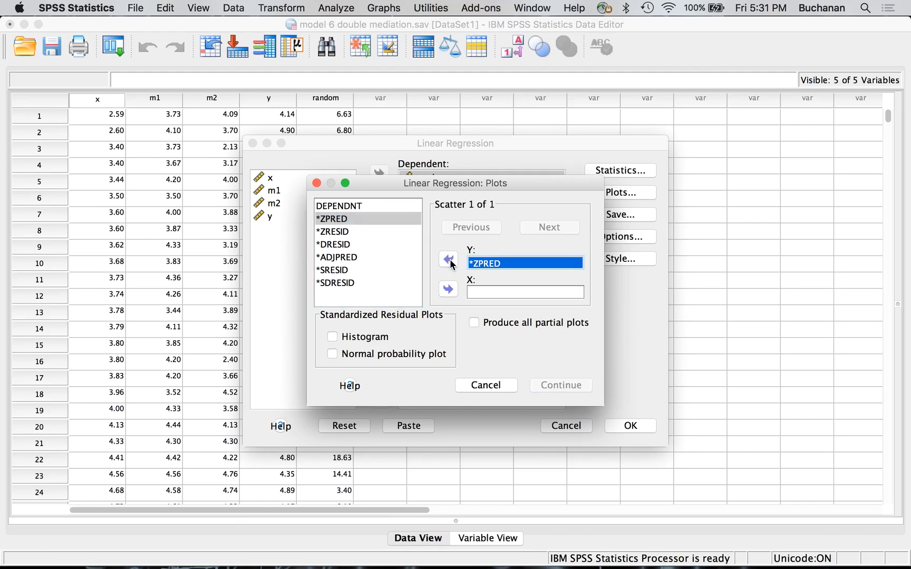
{"action": "left_click", "coordinate": [368, 232]}
{"action": "left_click", "coordinate": [448, 289]}
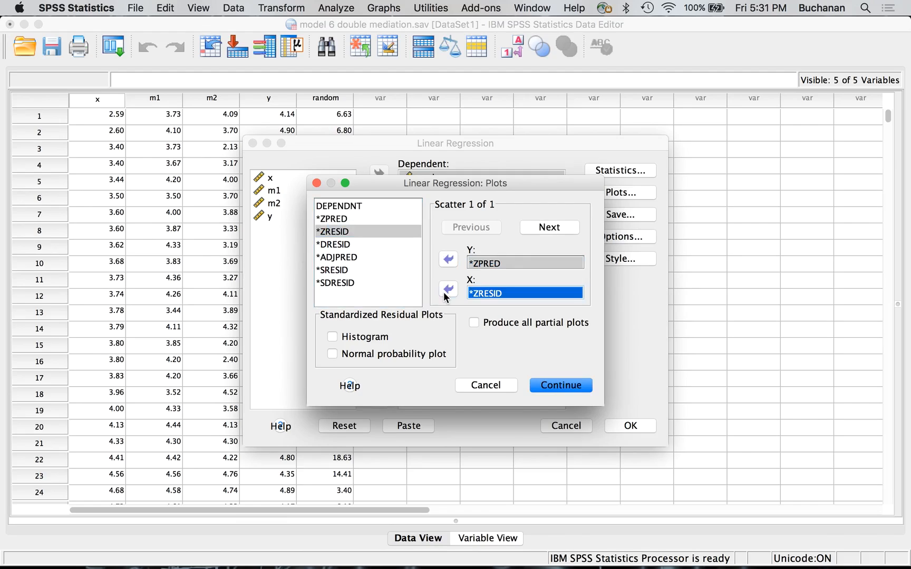
{"action": "left_click", "coordinate": [332, 338]}
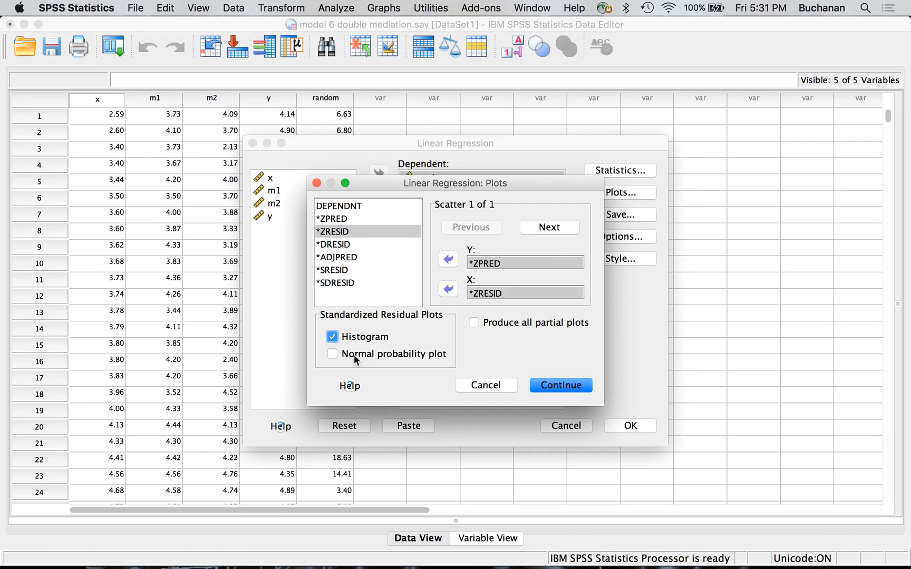
{"action": "left_click", "coordinate": [333, 354]}
{"action": "left_click", "coordinate": [553, 387]}
Step: Save the Mahalanobis distances as a new variable and run the regression
{"action": "left_click", "coordinate": [611, 221]}
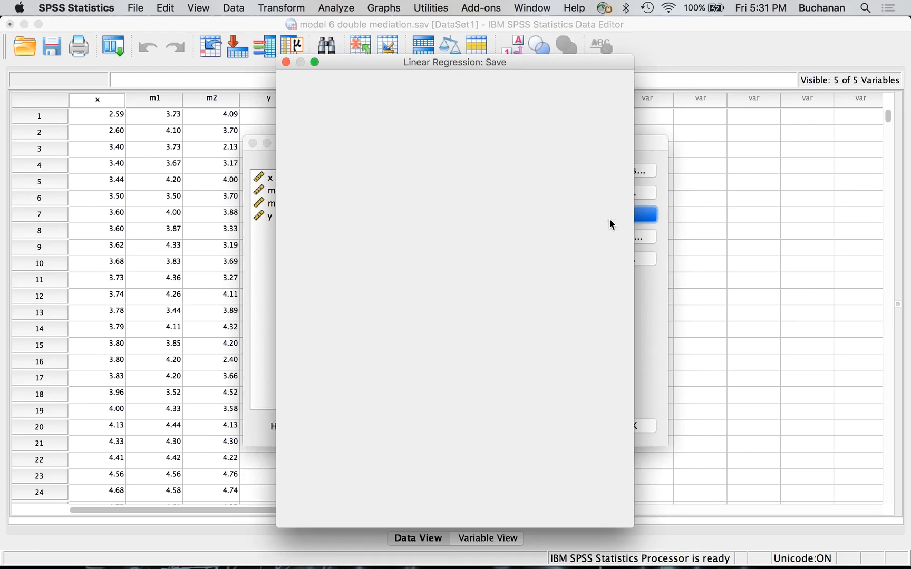
{"action": "left_click", "coordinate": [299, 211]}
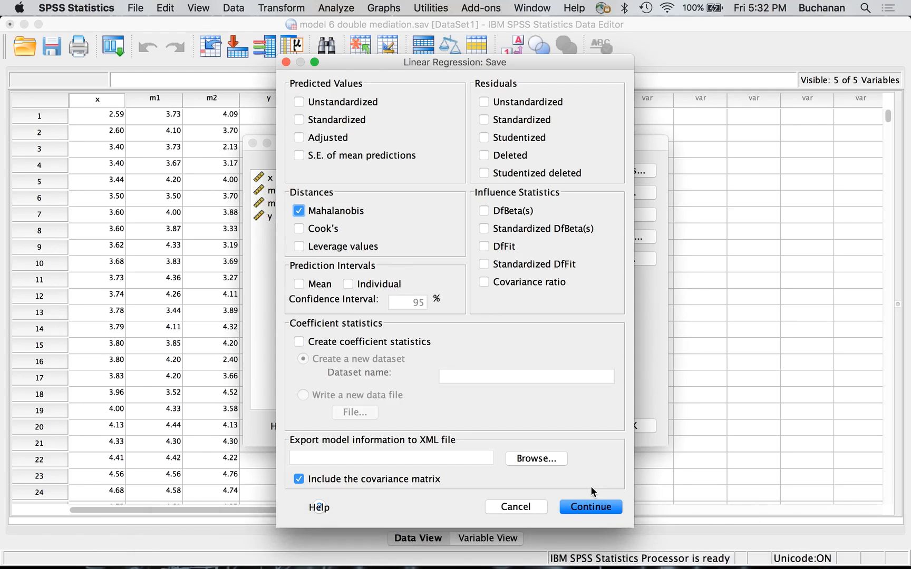
{"action": "left_click", "coordinate": [593, 507]}
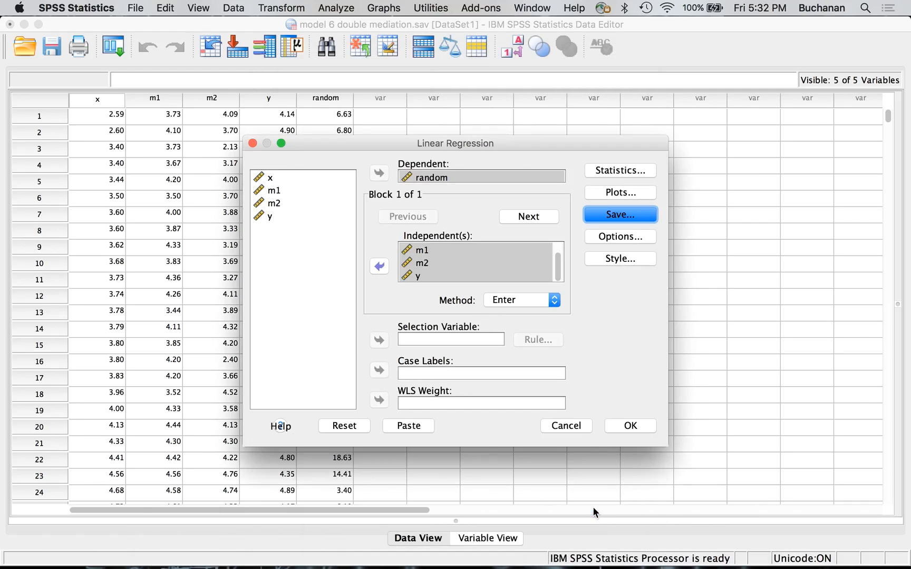
{"action": "left_click", "coordinate": [625, 424]}
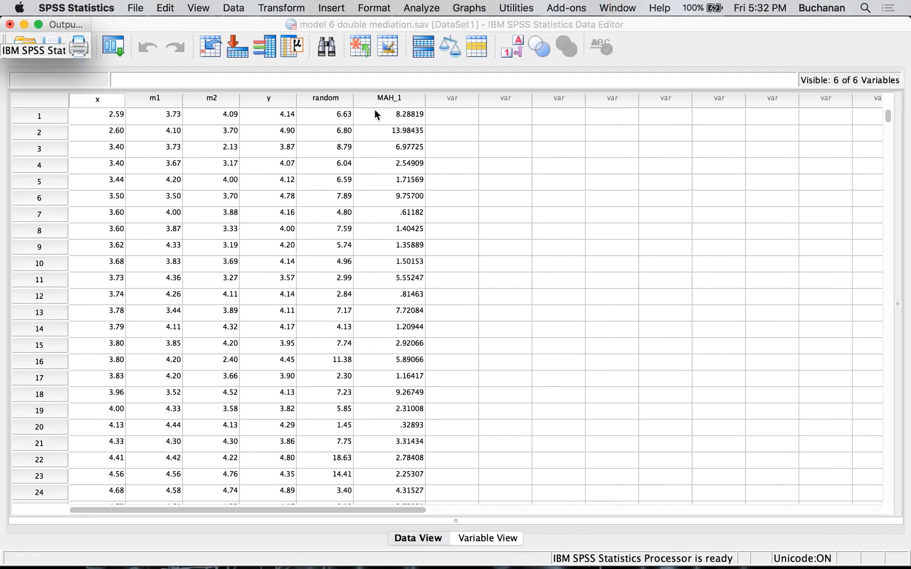
Step: Find and open chisq table.pdf, and look up the P = 0.001 critical value for 4 degrees of freedom
{"action": "left_click", "coordinate": [865, 8]}
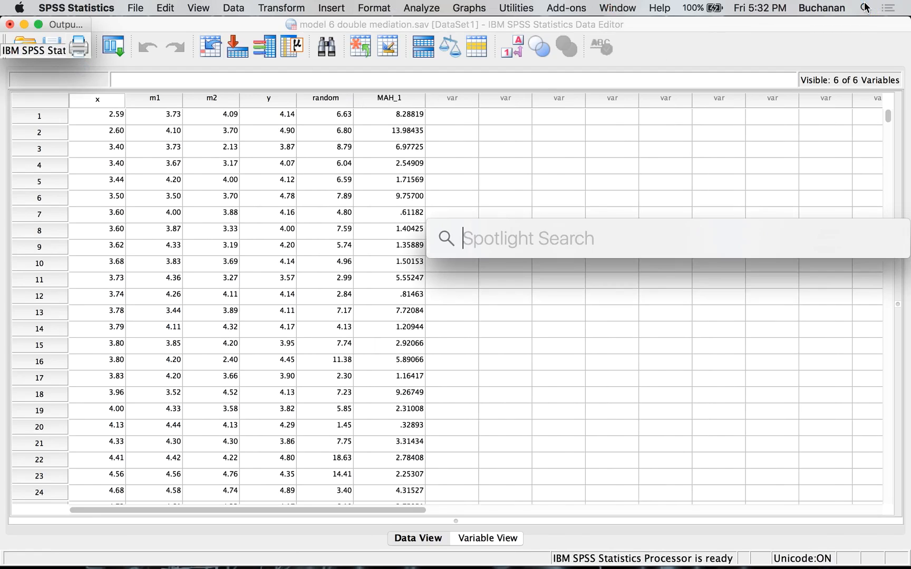
{"action": "type", "text": "chi-sq tab"}
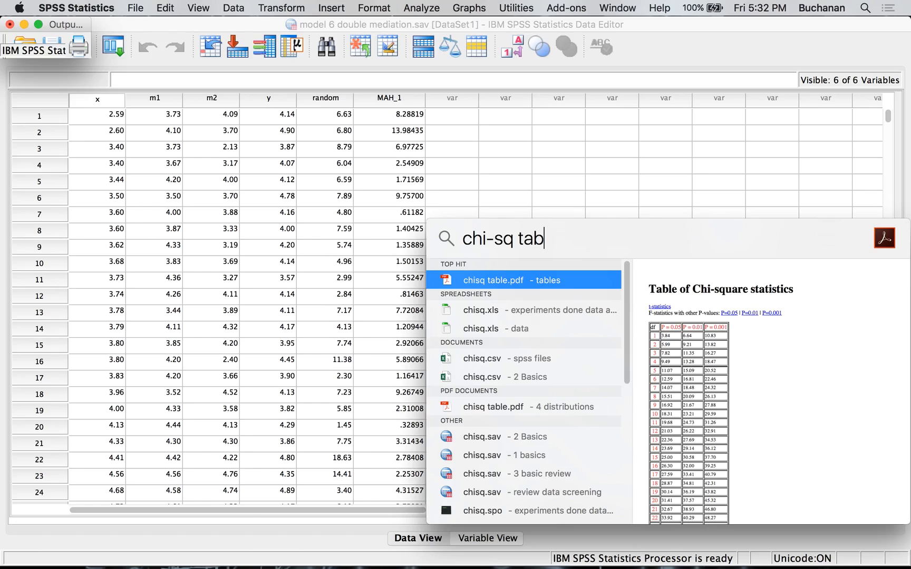
{"action": "key", "text": "Return"}
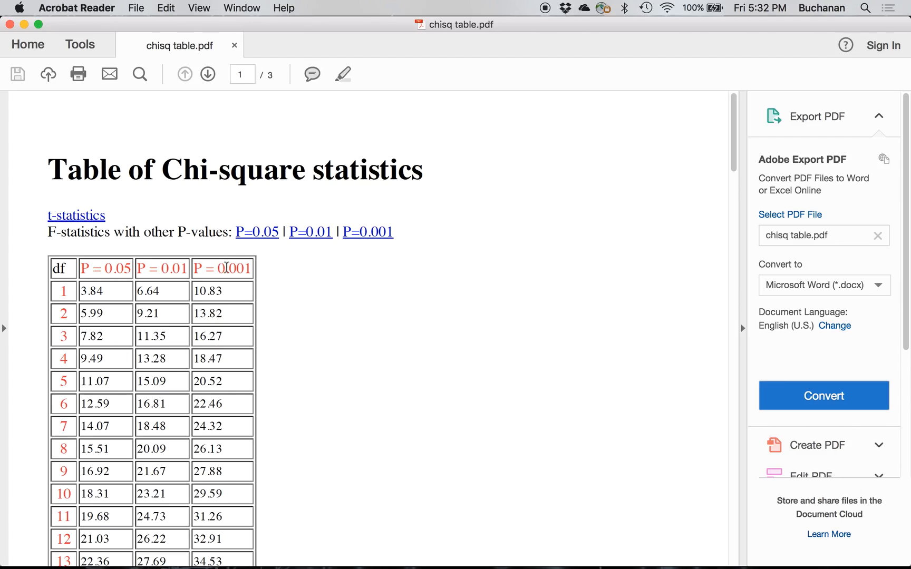
{"action": "left_click_drag", "start_coordinate": [218, 268], "coordinate": [251, 274]}
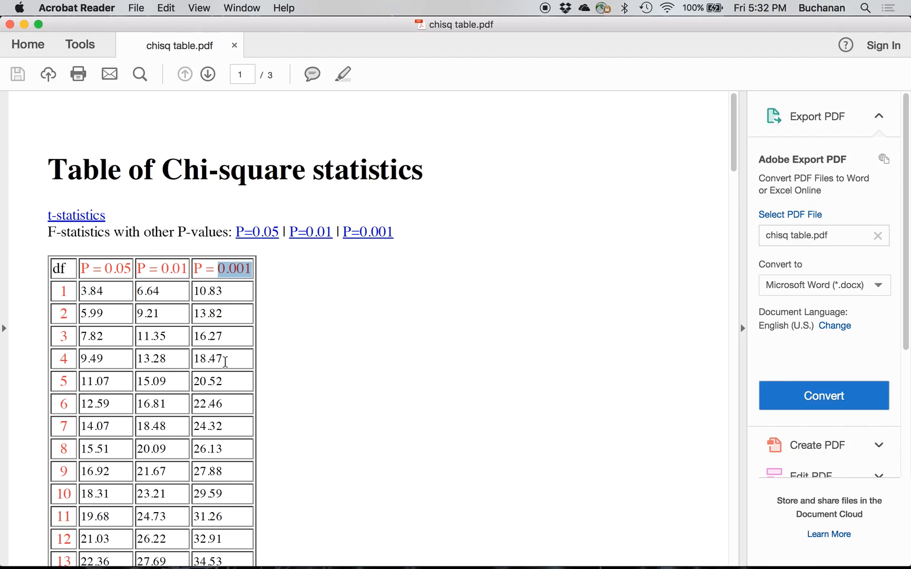
Step: Return to the SPSS data window and sort the cases by Mahalanobis Distance in descending order
{"action": "key", "text": "ctrl+Up"}
{"action": "left_click", "coordinate": [326, 316]}
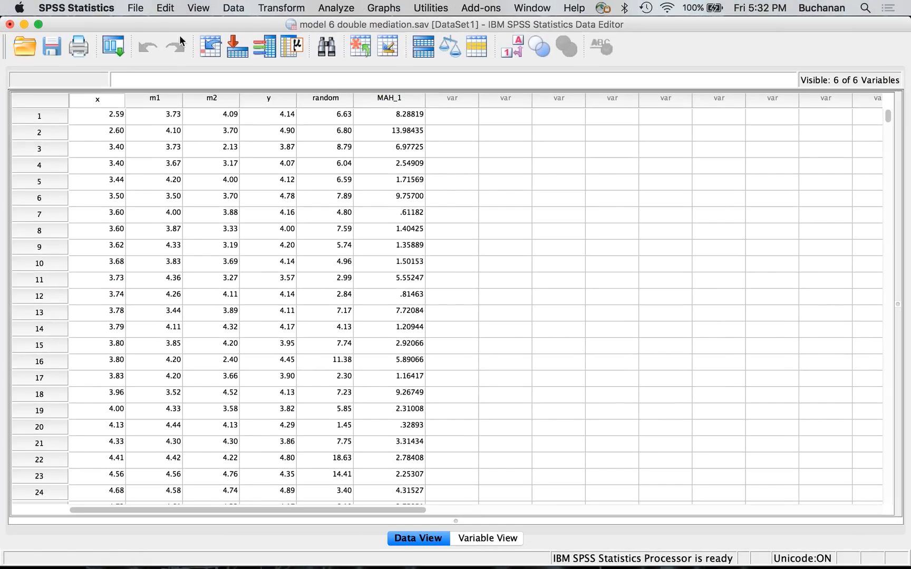
{"action": "left_click", "coordinate": [135, 9]}
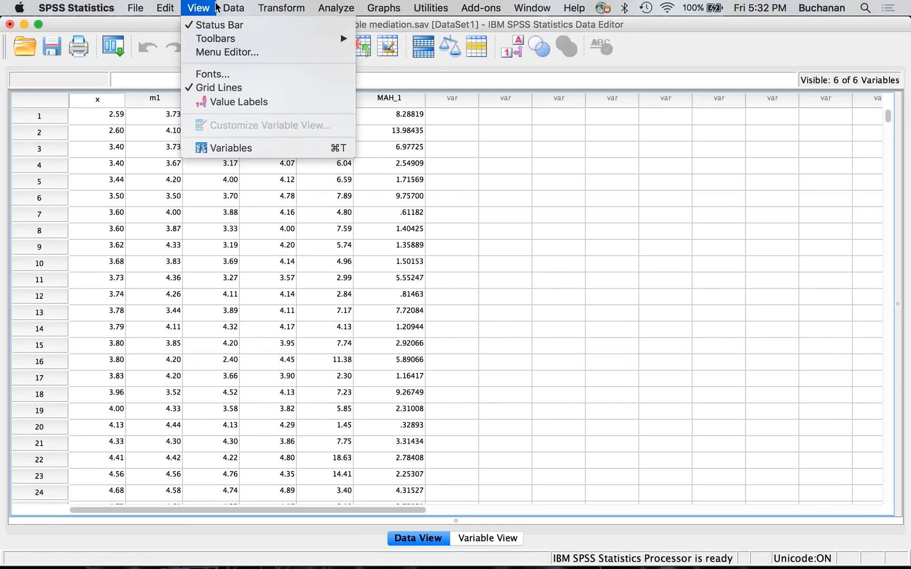
{"action": "mouse_move", "coordinate": [235, 9]}
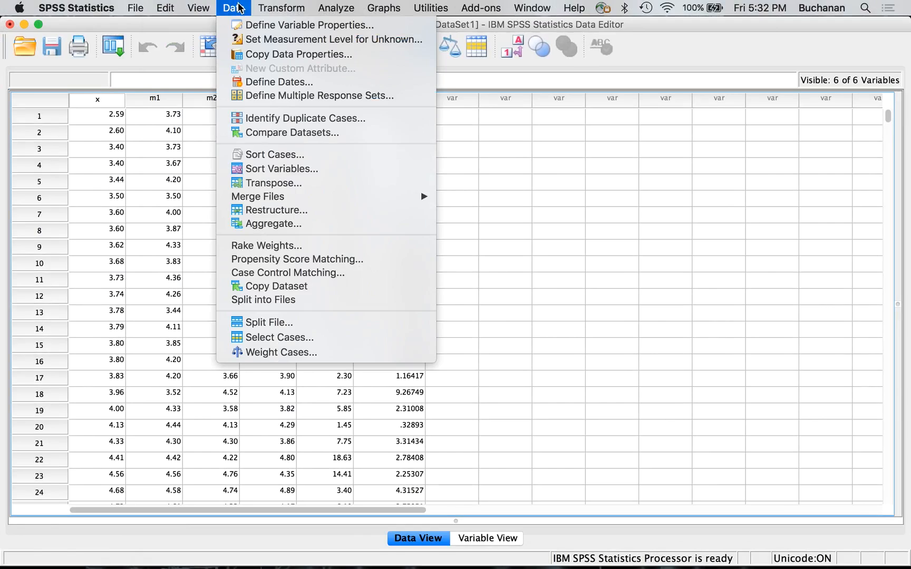
{"action": "left_click", "coordinate": [289, 154]}
{"action": "left_click", "coordinate": [369, 263]}
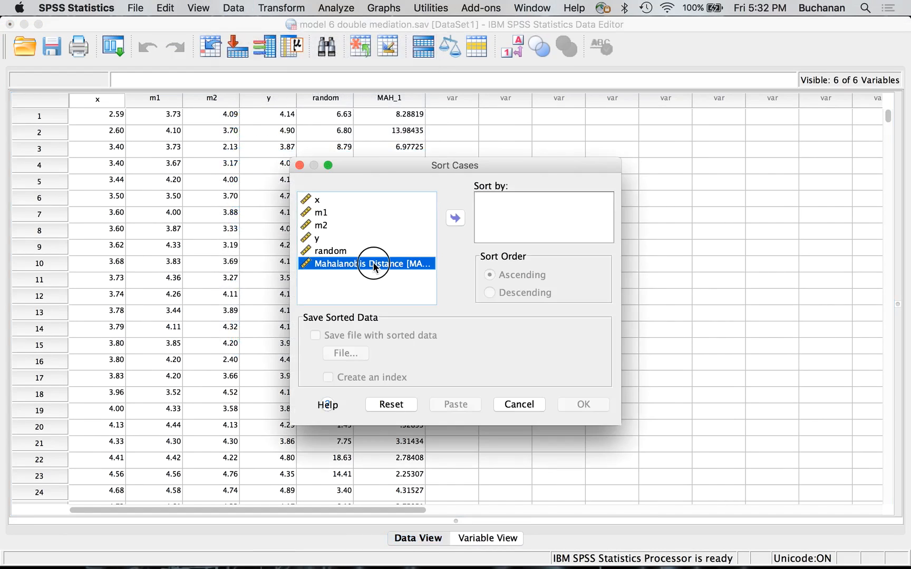
{"action": "left_click", "coordinate": [456, 219]}
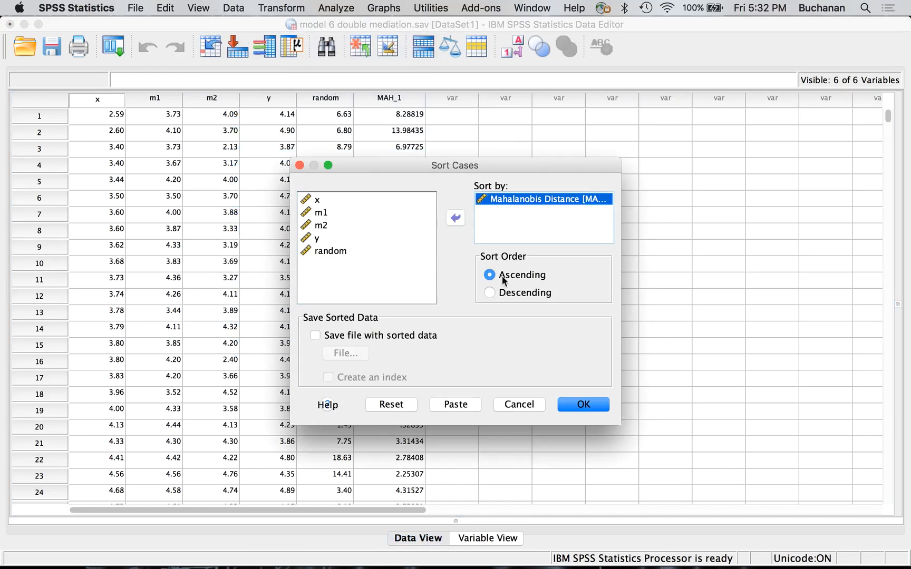
{"action": "left_click", "coordinate": [489, 292]}
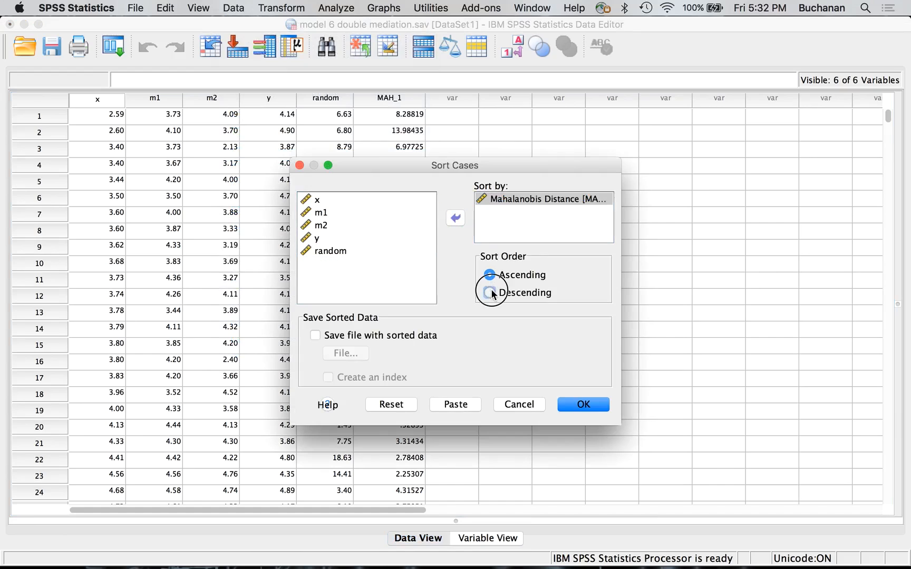
{"action": "left_click", "coordinate": [574, 405]}
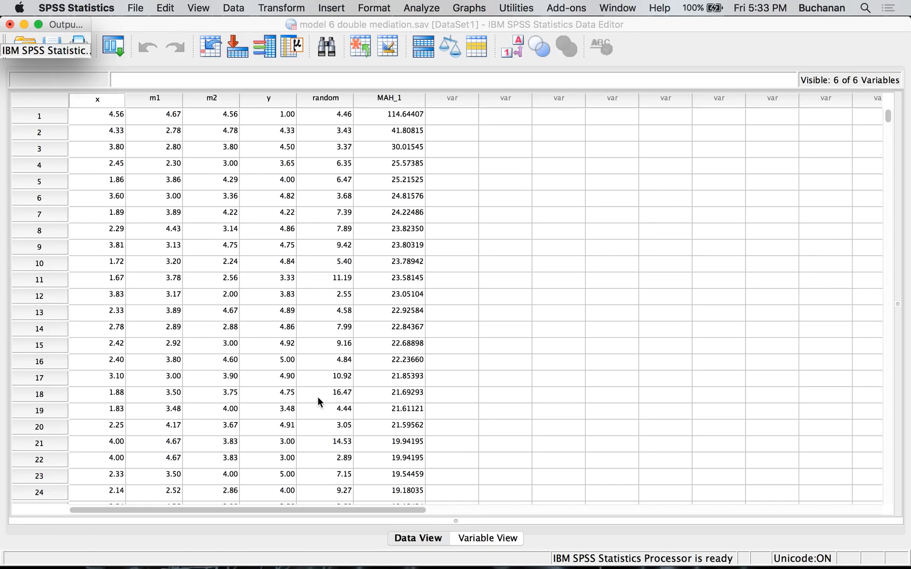
Step: Locate where the Mahalanobis distances fall below the 18.47 cutoff, and save the sorted data file
{"action": "scroll", "coordinate": [318, 399], "scroll_direction": "down", "scroll_amount": 5}
{"action": "scroll", "coordinate": [318, 399], "scroll_direction": "up", "scroll_amount": 1}
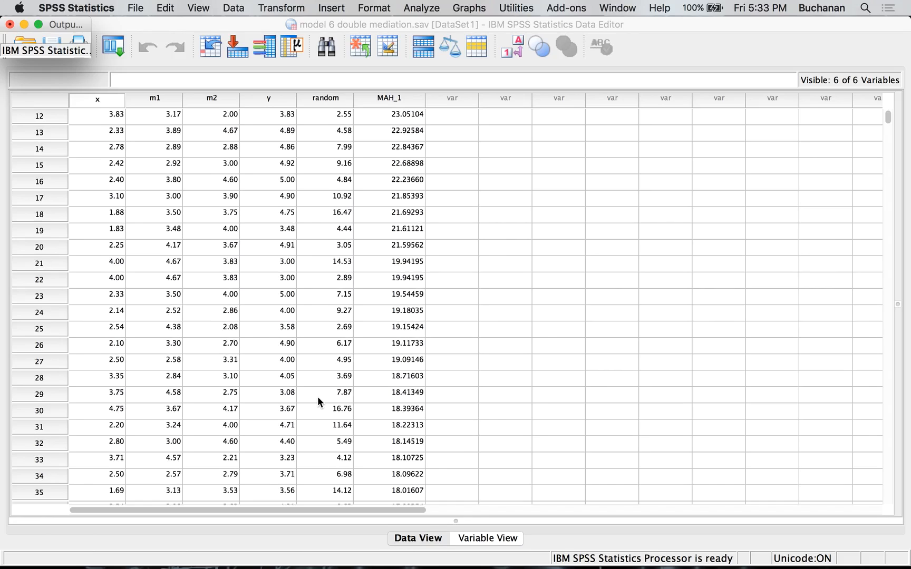
{"action": "left_click", "coordinate": [317, 396]}
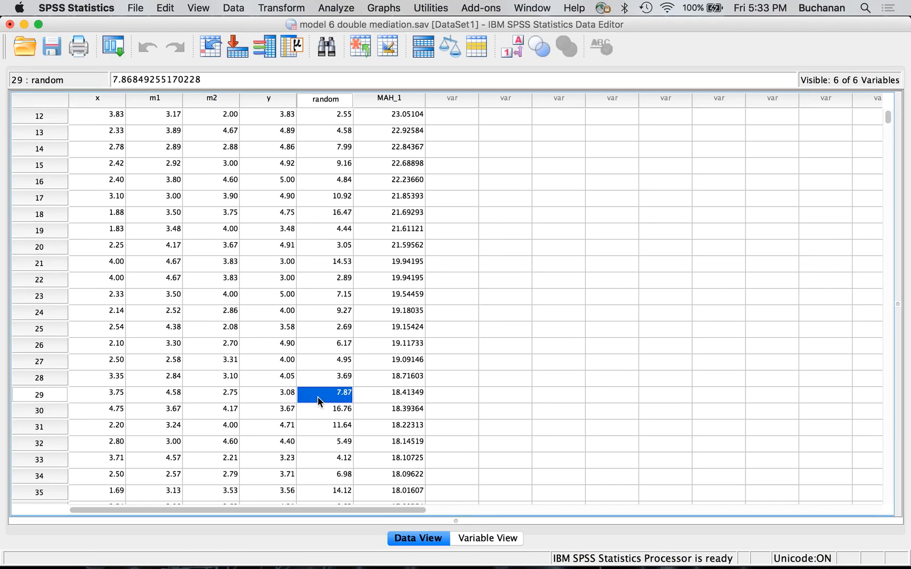
{"action": "key", "text": "super+s"}
Step: Save a copy of the dataset as model 6 double mediation no out.sav
{"action": "left_click", "coordinate": [133, 8]}
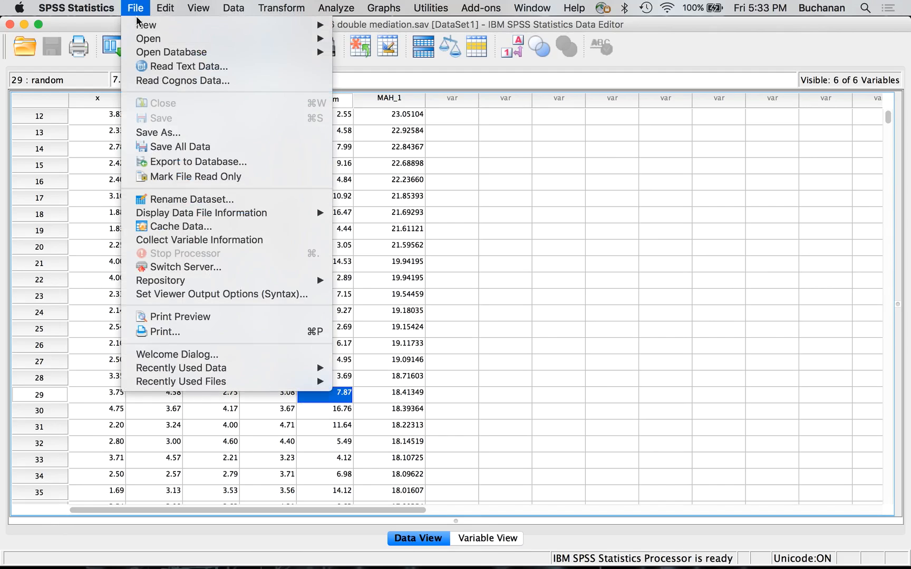
{"action": "left_click", "coordinate": [170, 132]}
{"action": "left_click", "coordinate": [391, 292]}
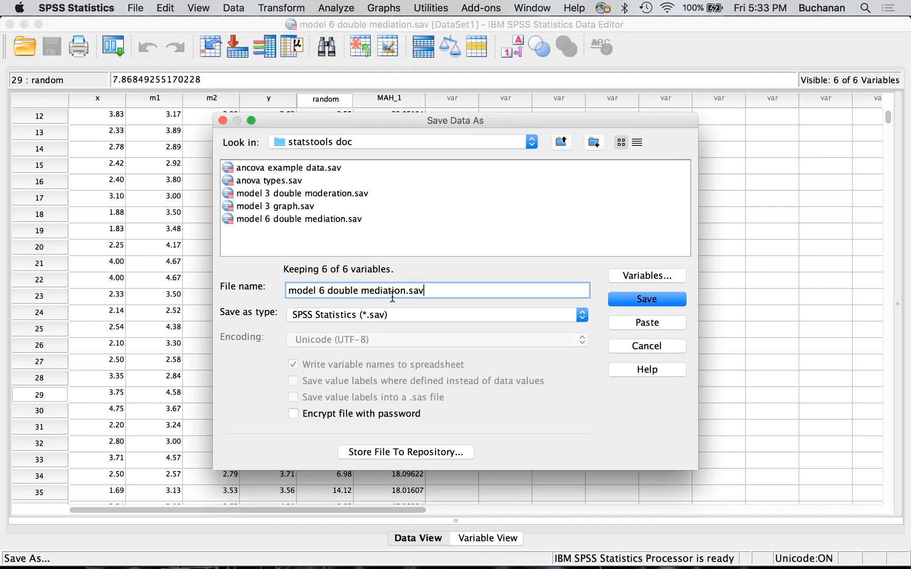
{"action": "type", "text": "no out"}
{"action": "left_click", "coordinate": [656, 303]}
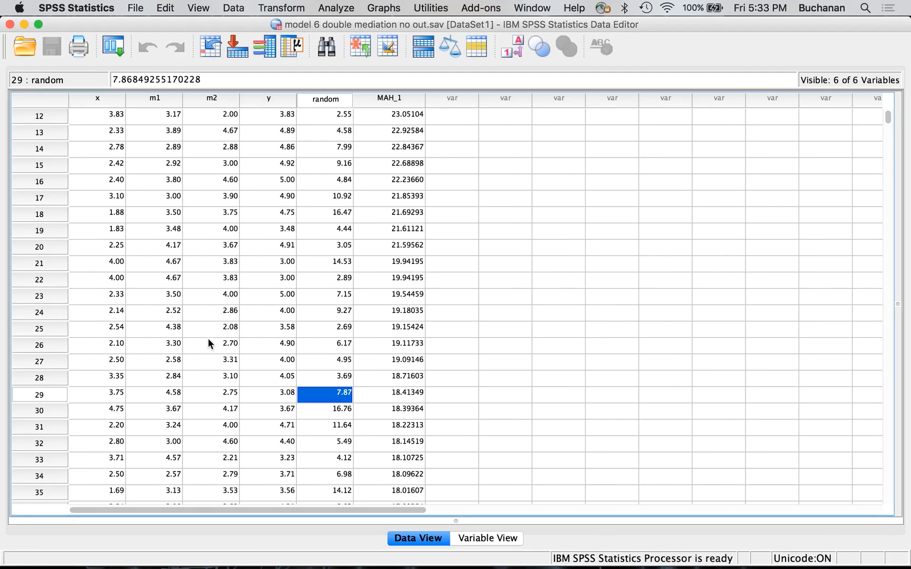
Step: Delete outlier cases 1 to 28, whose Mahalanobis distances exceed the cutoff, and save the file
{"action": "left_click", "coordinate": [49, 384]}
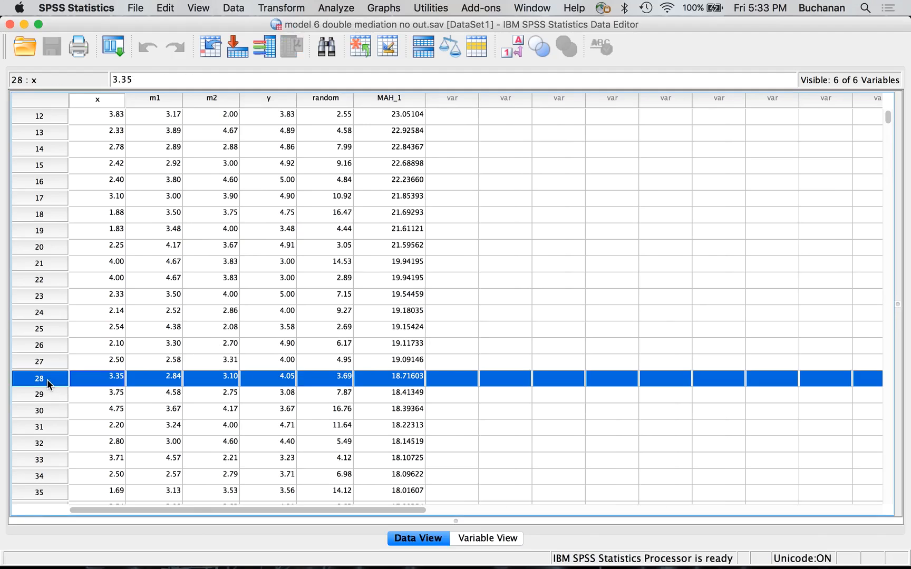
{"action": "scroll", "coordinate": [252, 367], "scroll_direction": "up", "scroll_amount": 5}
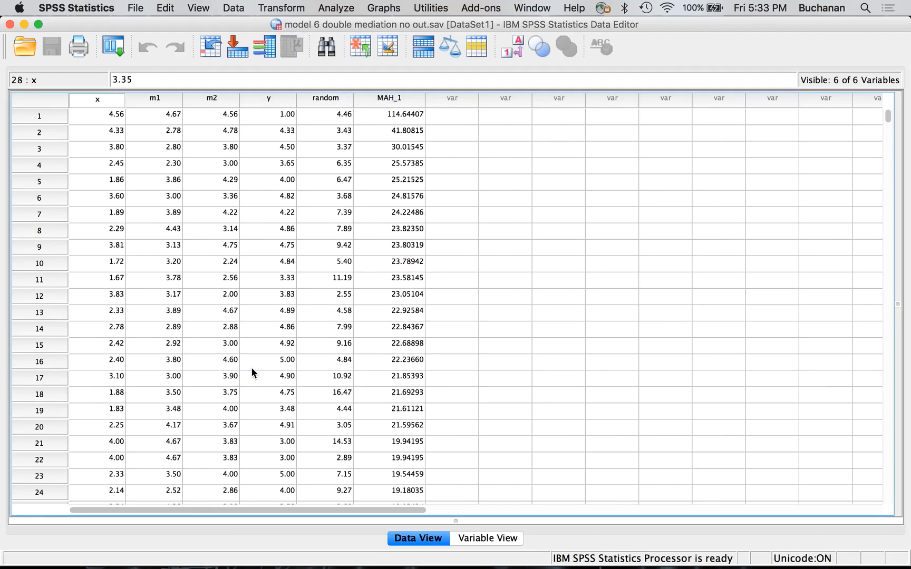
{"action": "key", "text": "super+a"}
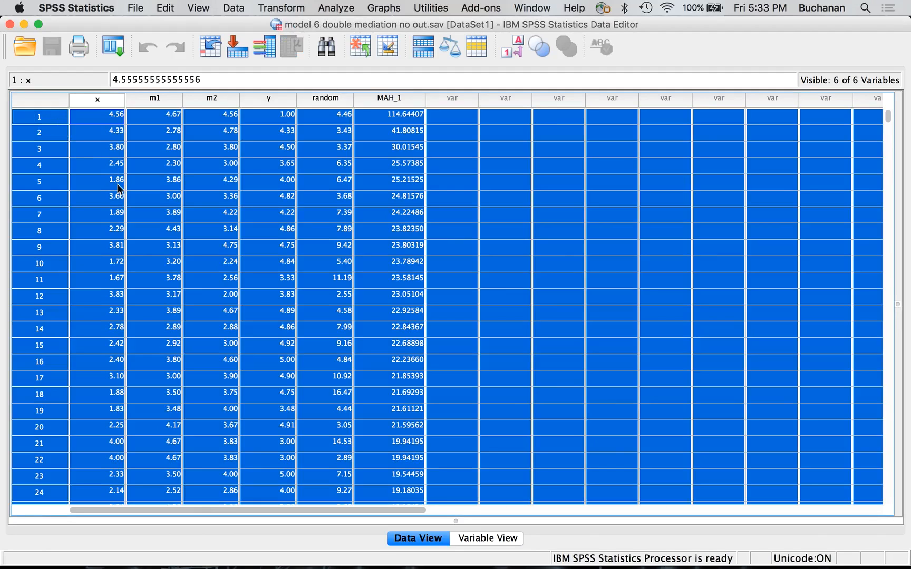
{"action": "right_click", "coordinate": [202, 167]}
{"action": "left_click", "coordinate": [232, 213]}
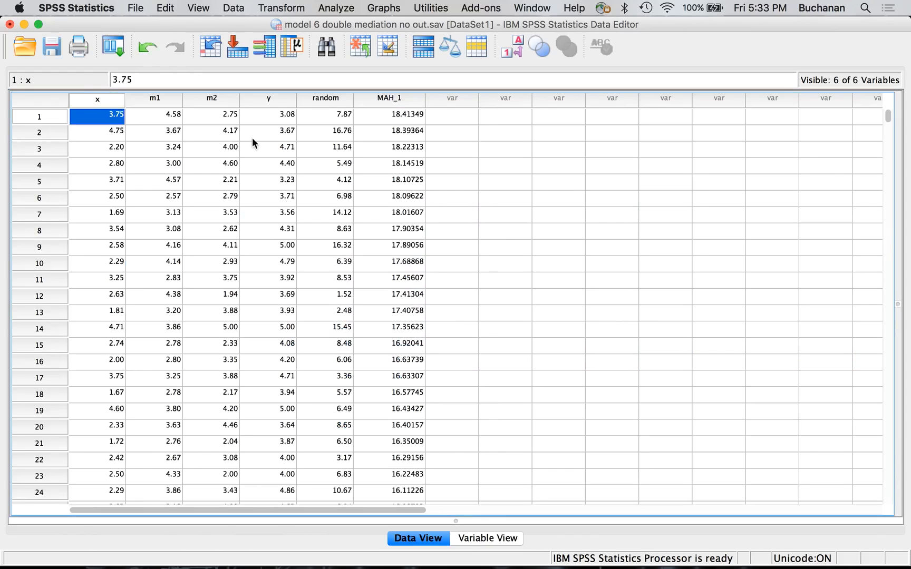
{"action": "left_click", "coordinate": [53, 46]}
Step: Bring up the output window at full size and rerun the linear regression on random with the same settings
{"action": "key", "text": "ctrl+Up"}
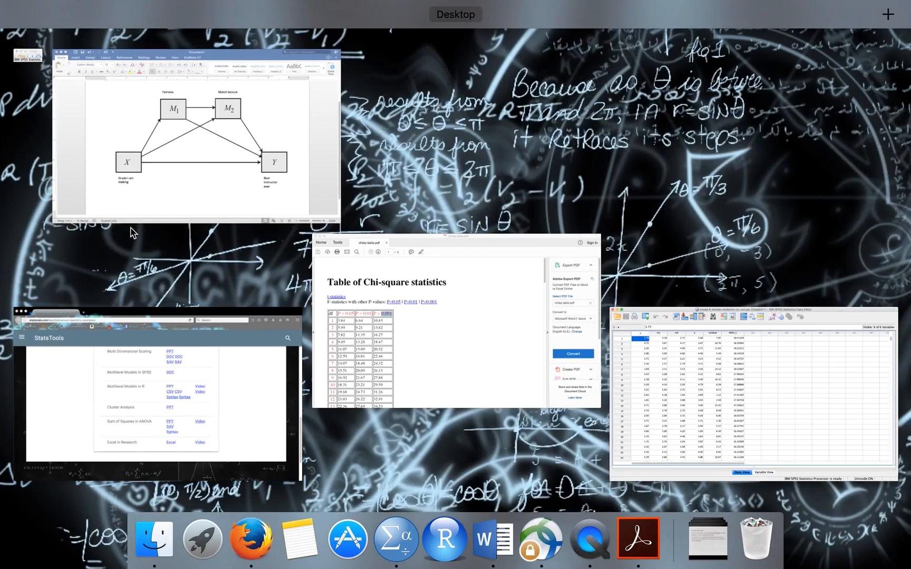
{"action": "left_click", "coordinate": [23, 59]}
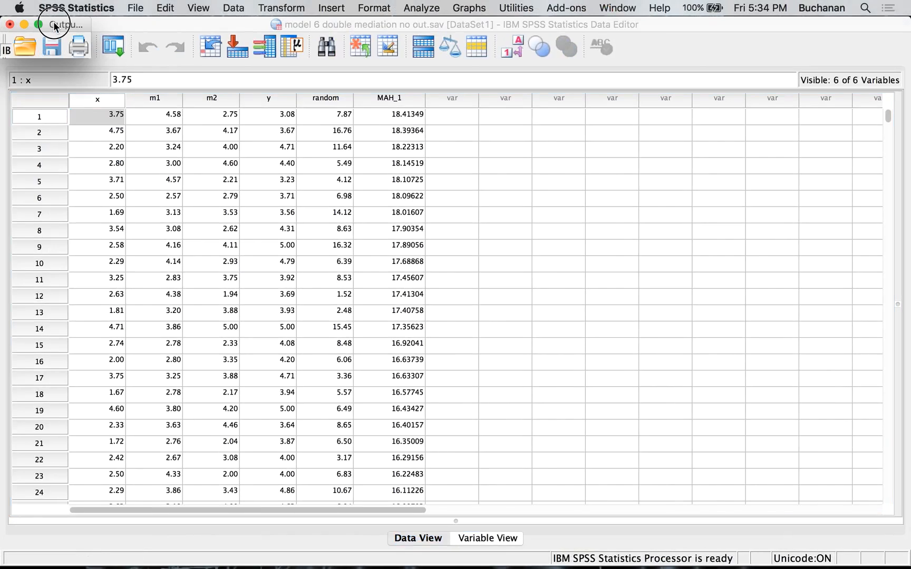
{"action": "left_click", "coordinate": [39, 25]}
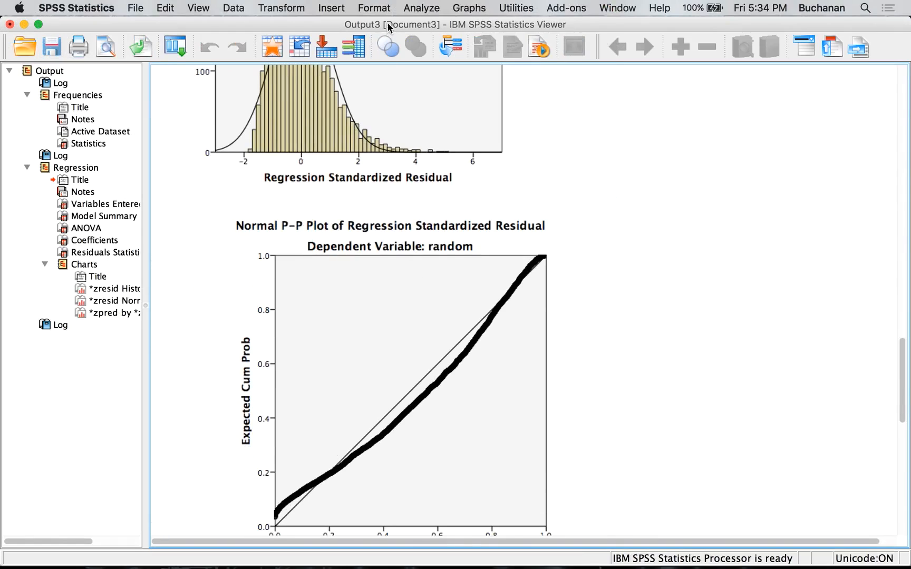
{"action": "left_click", "coordinate": [411, 5]}
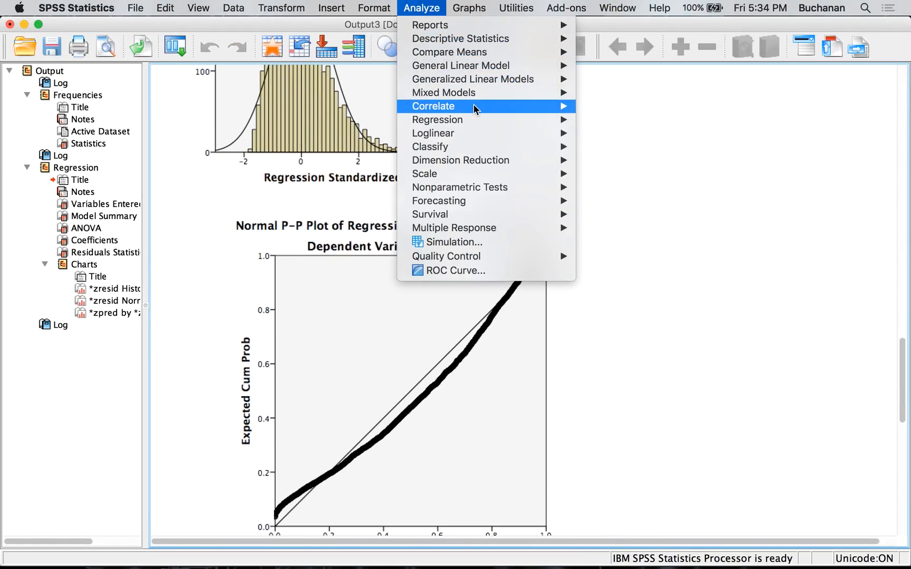
{"action": "mouse_move", "coordinate": [484, 122]}
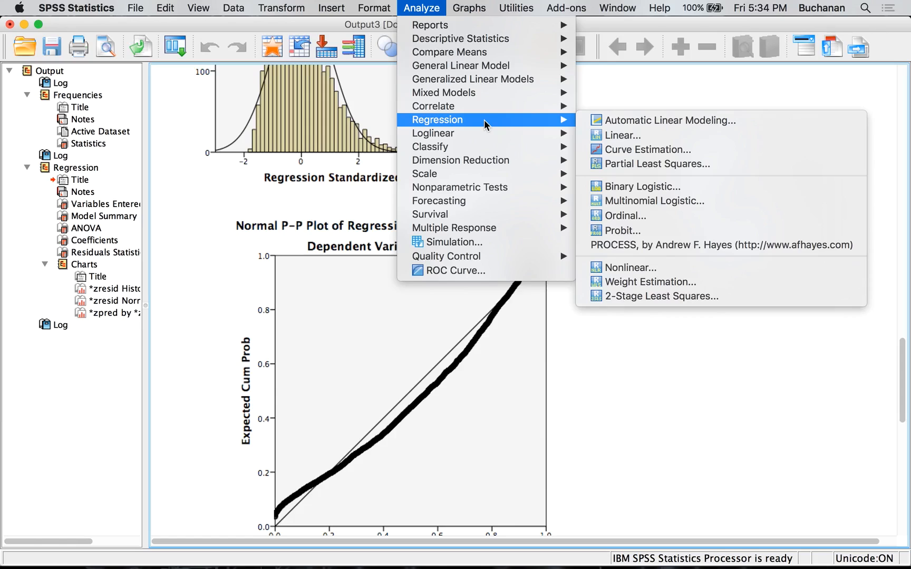
{"action": "left_click", "coordinate": [603, 136]}
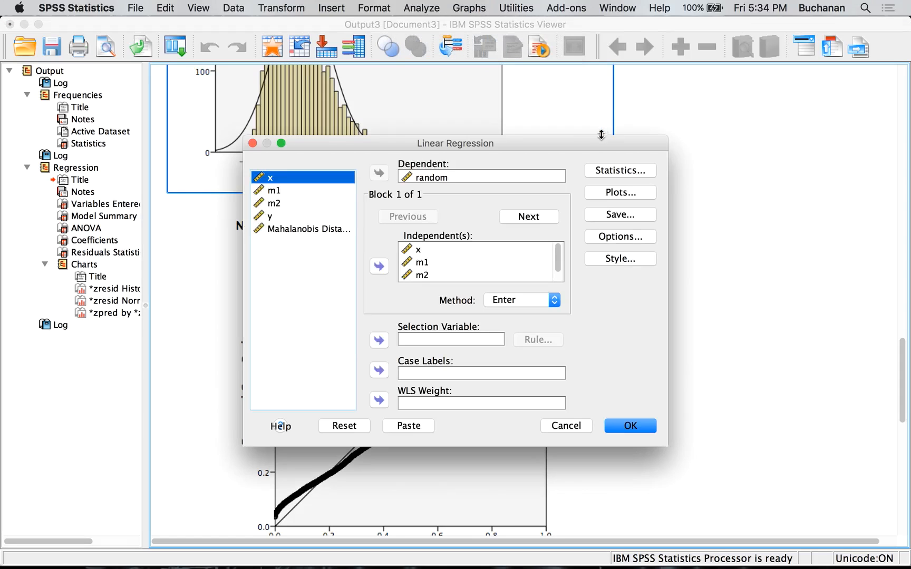
{"action": "left_click", "coordinate": [632, 427]}
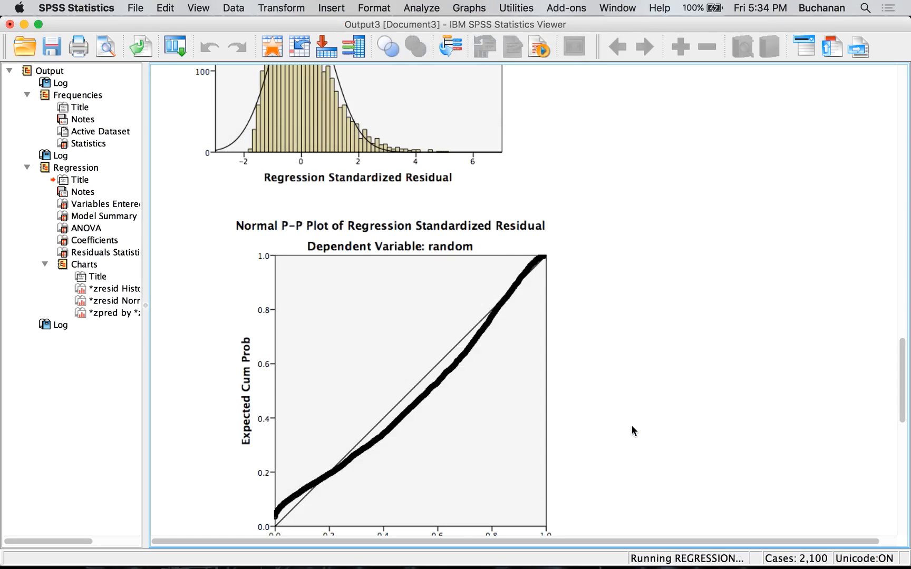
Step: View the newly saved Mahalanobis distances in the data window, and close the chisq table.pdf reference
{"action": "key", "text": "ctrl+Up"}
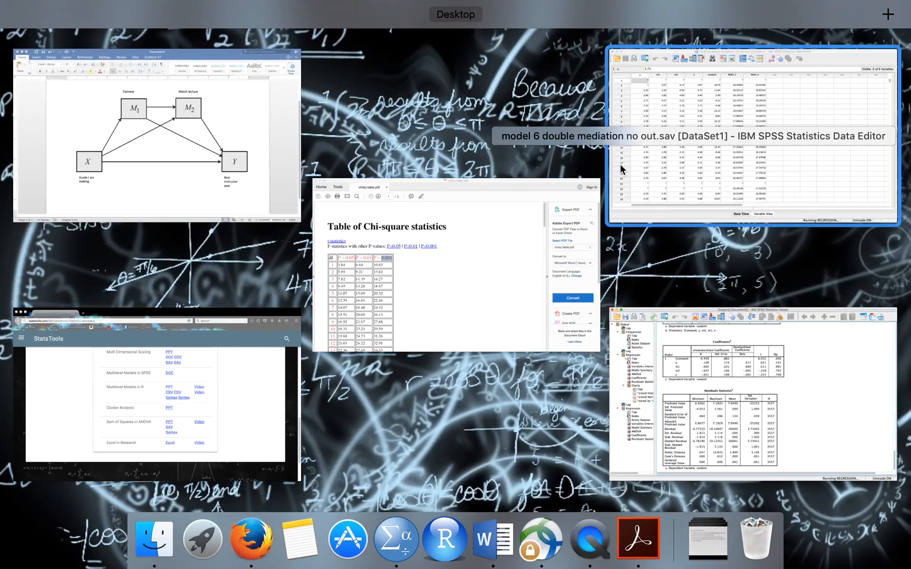
{"action": "left_click", "coordinate": [623, 164]}
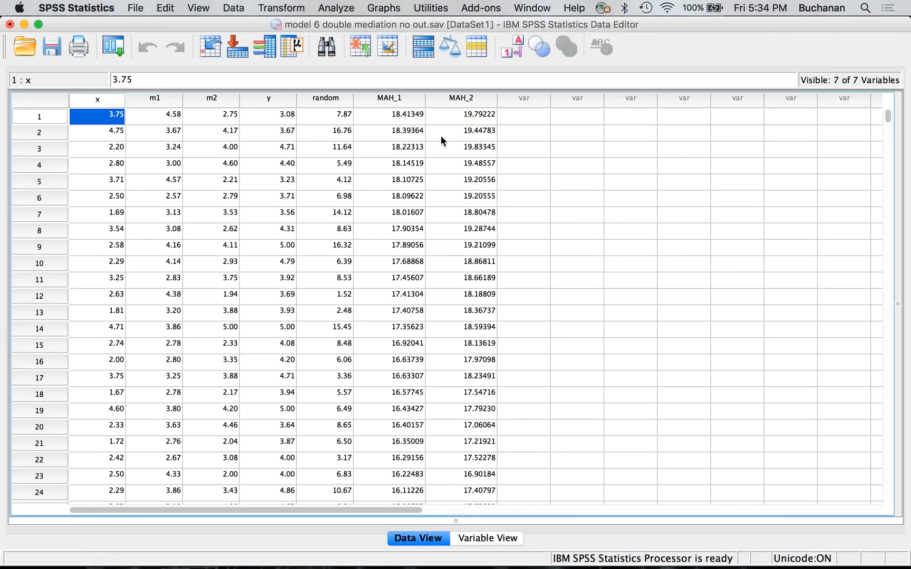
{"action": "key", "text": "ctrl+Up"}
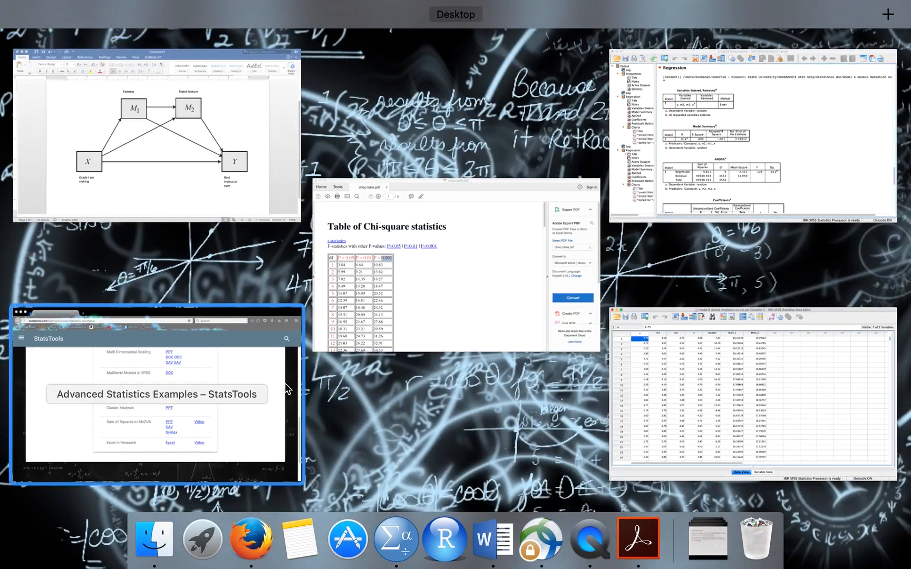
{"action": "left_click", "coordinate": [459, 244]}
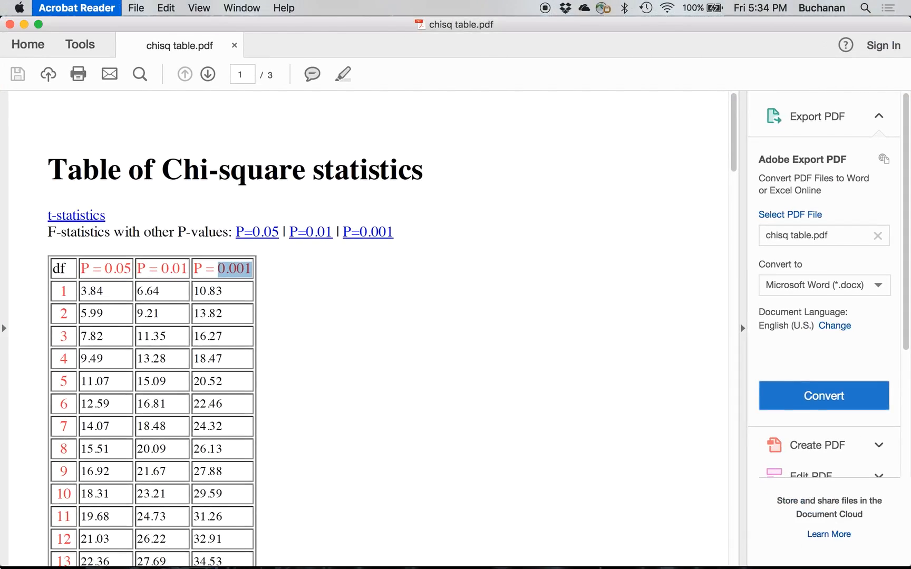
Step: Return to the output window and collapse the first regression's entries in the outline
{"action": "key", "text": "ctrl+Up"}
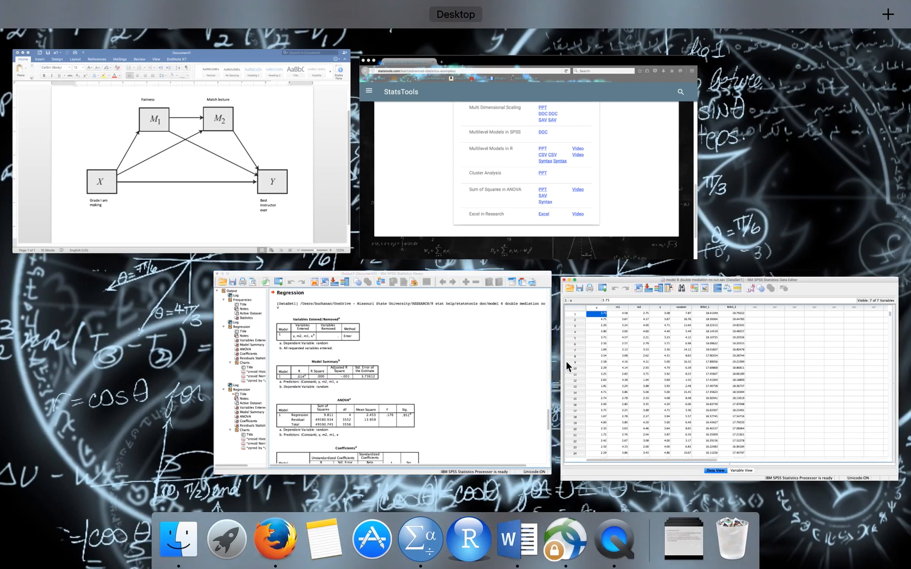
{"action": "left_click", "coordinate": [540, 371]}
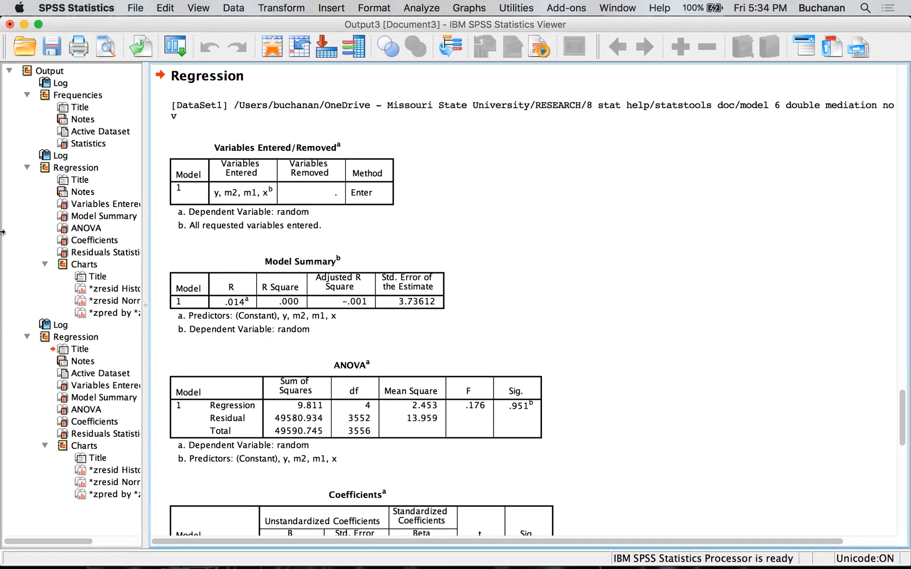
{"action": "left_click", "coordinate": [30, 168]}
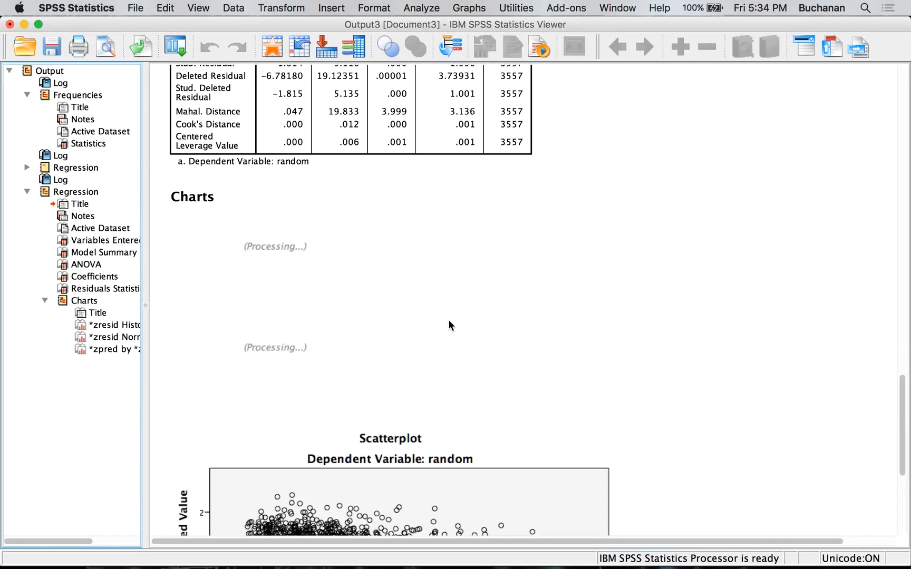
{"action": "left_click", "coordinate": [748, 287]}
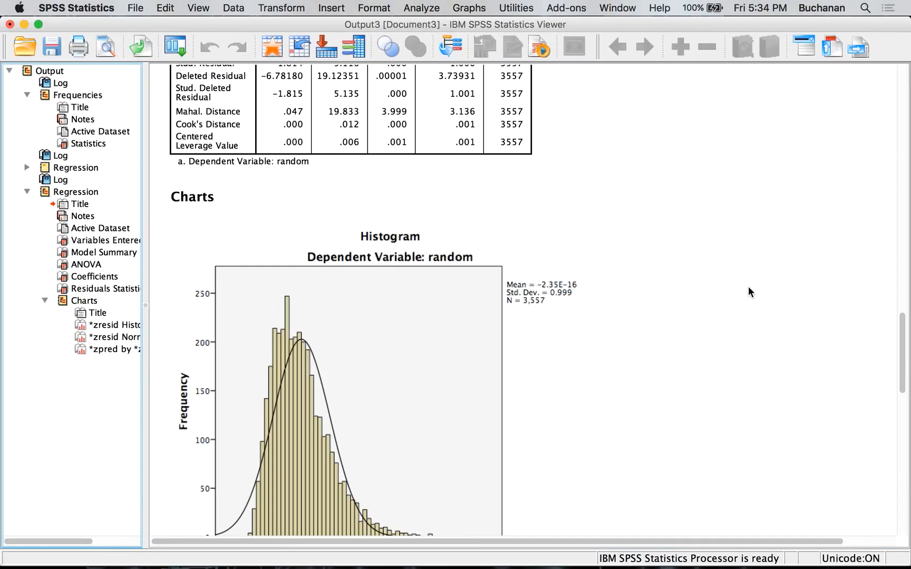
Step: Examine the rerun regression's histogram and normal P-P plot of standardized residuals for normality and linearity
{"action": "scroll", "coordinate": [722, 316], "scroll_direction": "down", "scroll_amount": 10}
{"action": "scroll", "coordinate": [722, 316], "scroll_direction": "up", "scroll_amount": 8}
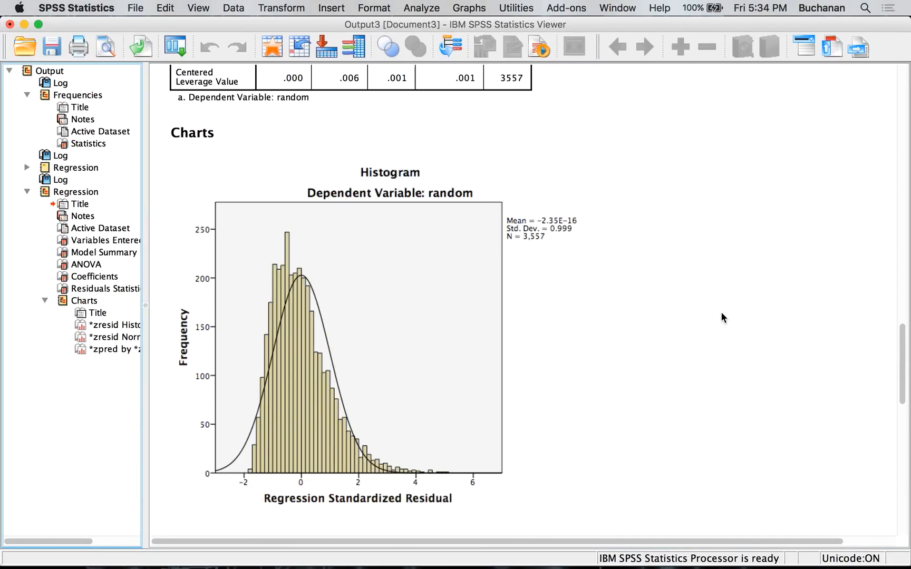
{"action": "scroll", "coordinate": [722, 317], "scroll_direction": "down", "scroll_amount": 3}
{"action": "scroll", "coordinate": [723, 316], "scroll_direction": "left", "scroll_amount": 2}
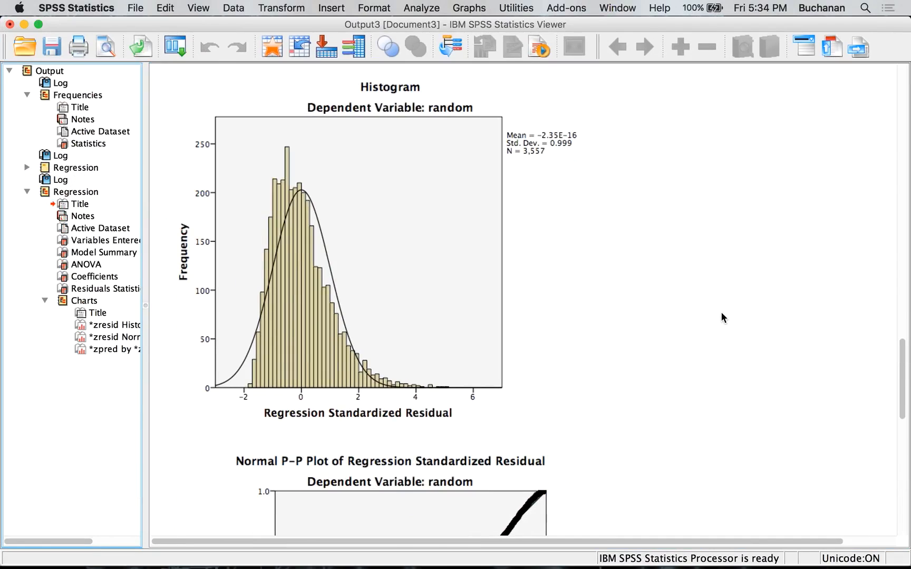
{"action": "left_click", "coordinate": [462, 244]}
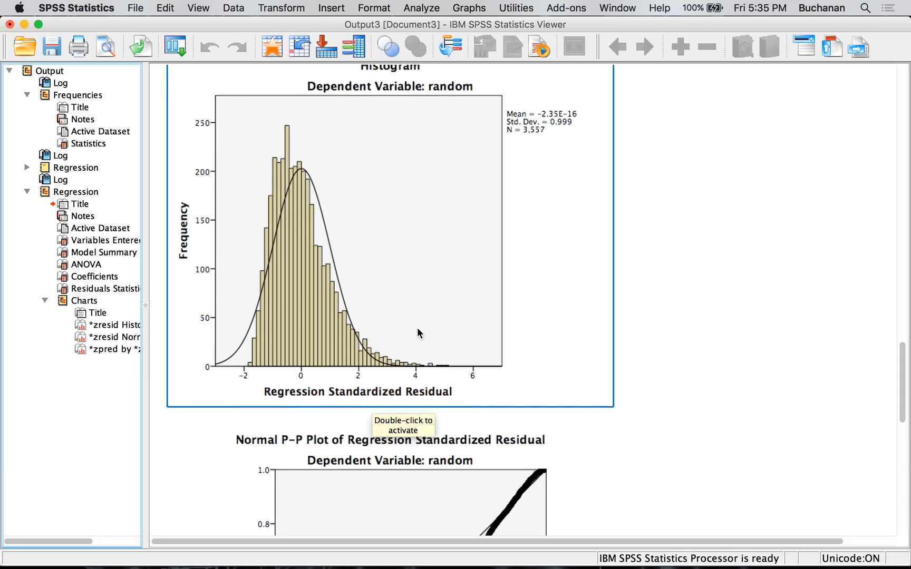
{"action": "scroll", "coordinate": [417, 333], "scroll_direction": "down", "scroll_amount": 5}
{"action": "left_click", "coordinate": [417, 333]}
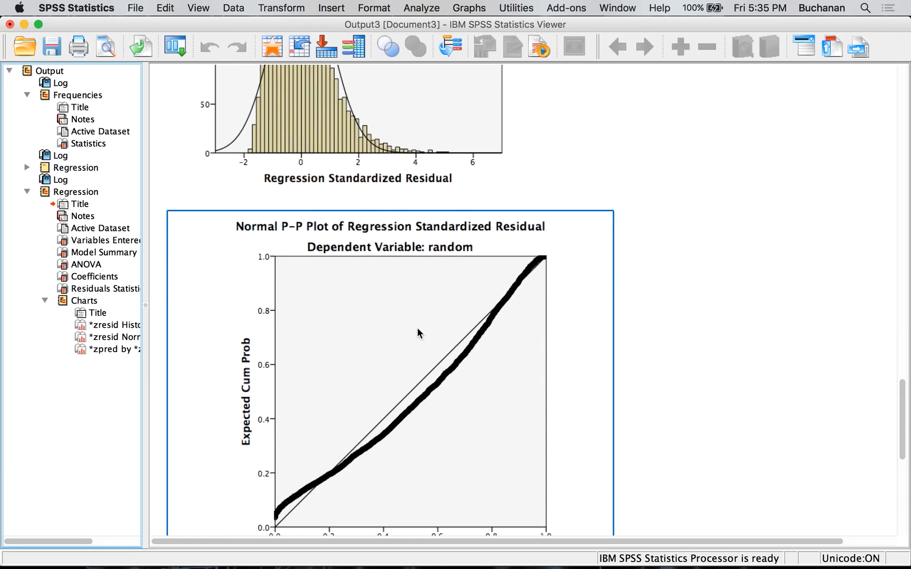
Step: Open the rerun regression's residual scatterplot for editing and add a linear fit line with no confidence intervals
{"action": "scroll", "coordinate": [417, 329], "scroll_direction": "down", "scroll_amount": 1}
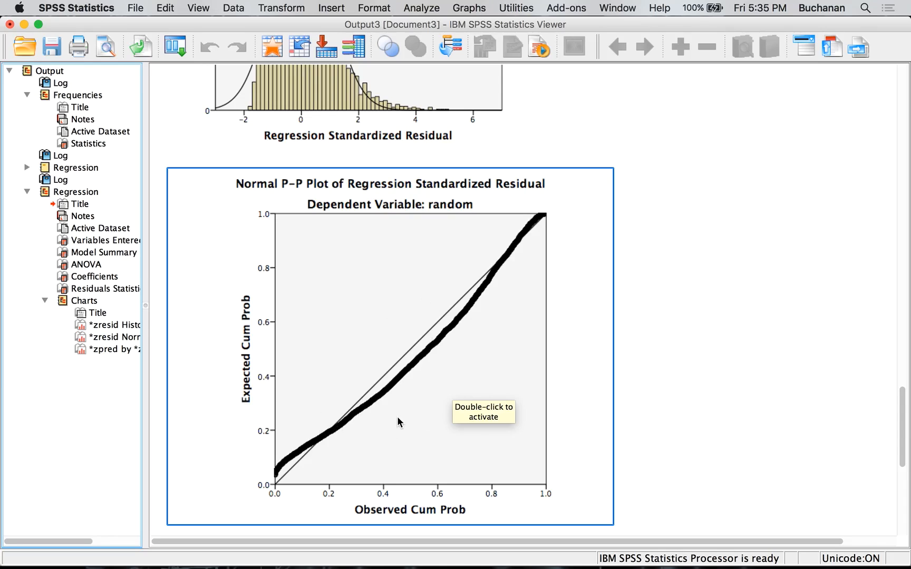
{"action": "scroll", "coordinate": [449, 284], "scroll_direction": "down", "scroll_amount": 5}
{"action": "left_click", "coordinate": [450, 283]}
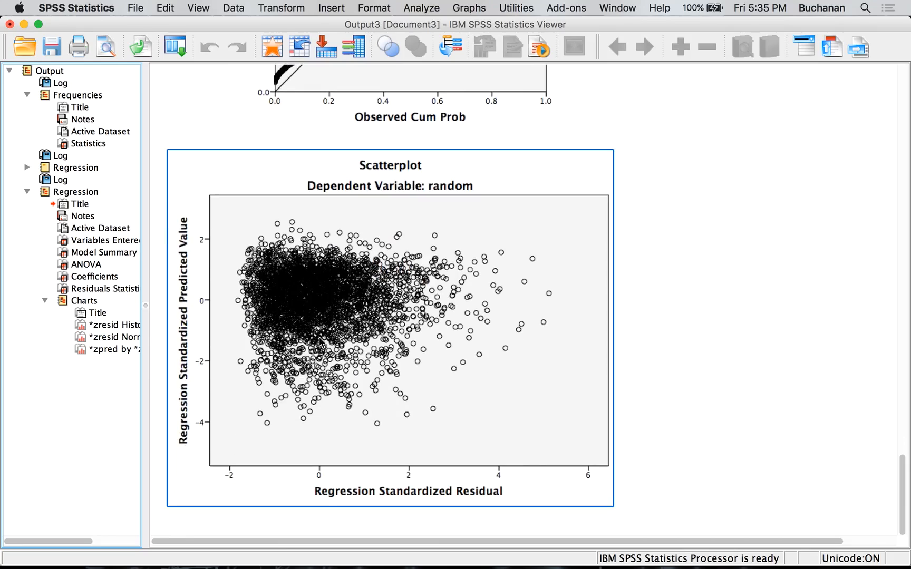
{"action": "left_click", "coordinate": [355, 284]}
{"action": "double_click", "coordinate": [354, 283]}
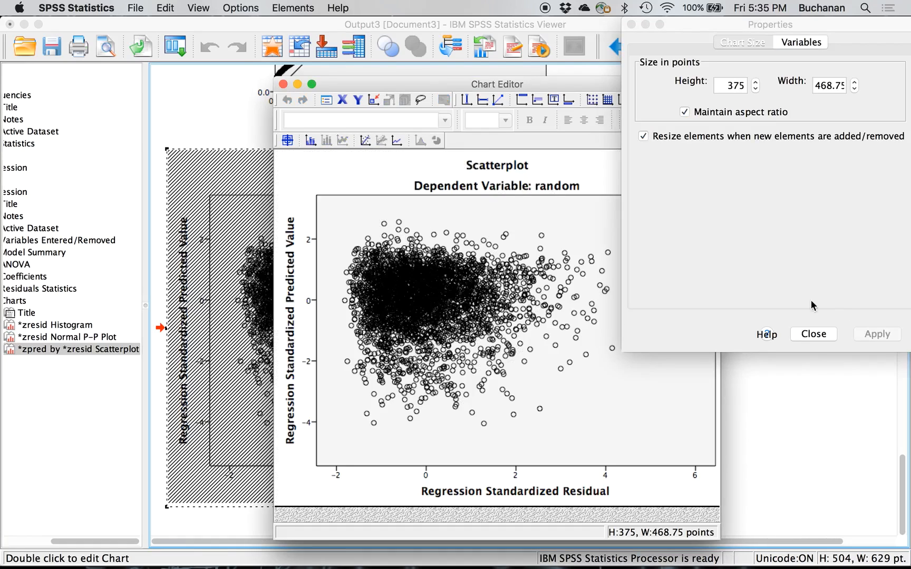
{"action": "left_click", "coordinate": [820, 339]}
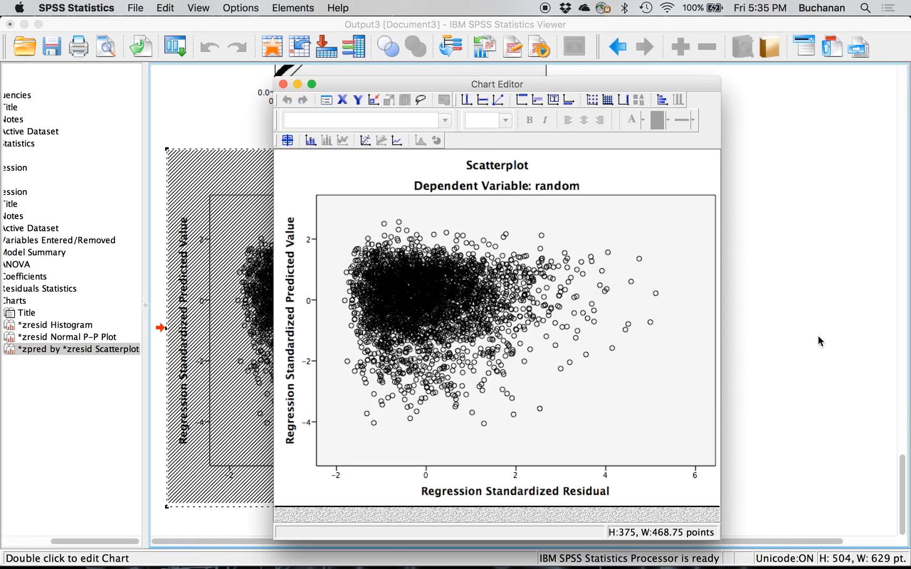
{"action": "left_click", "coordinate": [363, 141]}
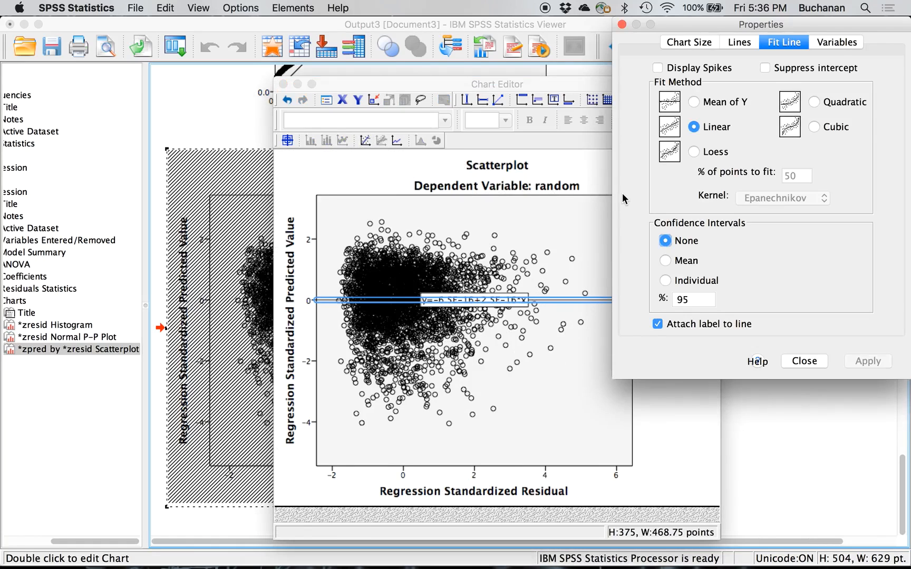
{"action": "left_click", "coordinate": [804, 361]}
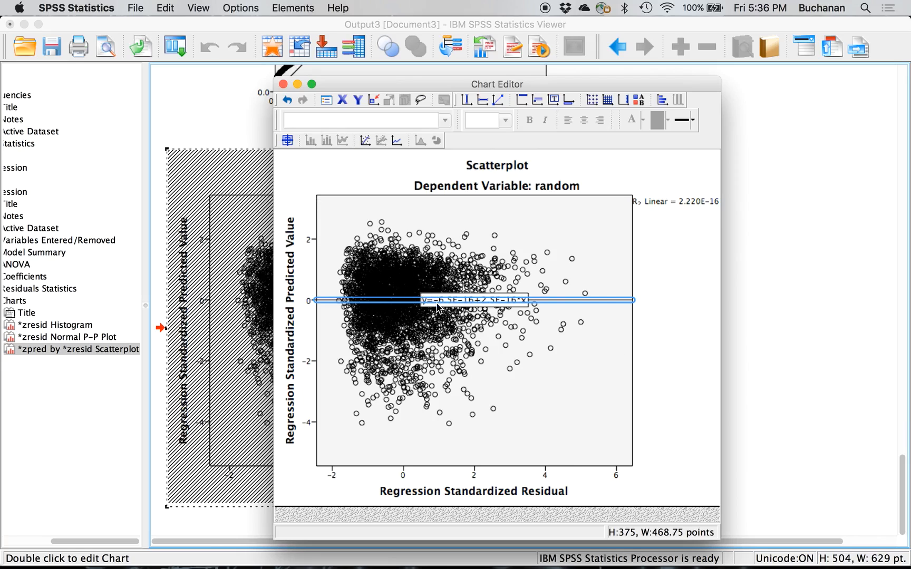
Step: Inspect the equation label on the scatterplot's fit line and close the chart editor
{"action": "left_click", "coordinate": [465, 294]}
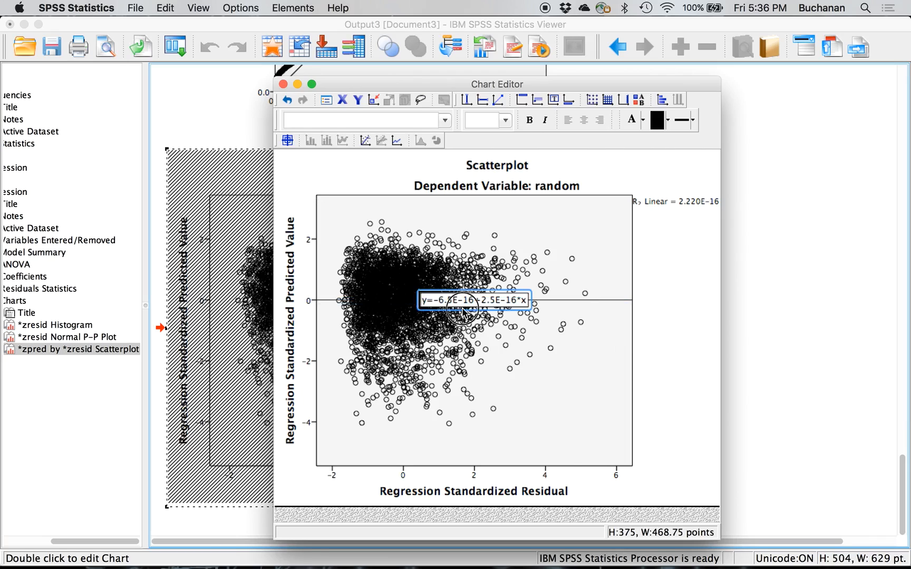
{"action": "left_click", "coordinate": [537, 305]}
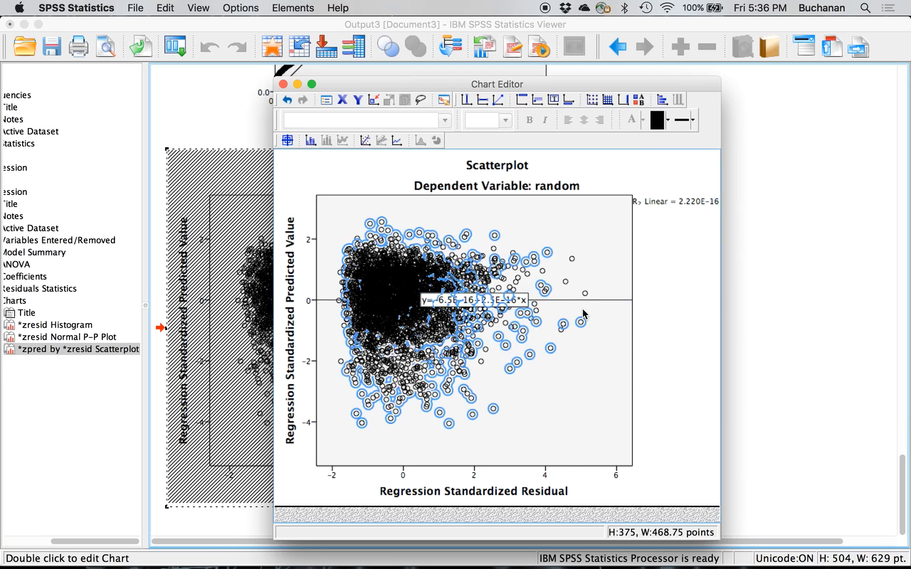
{"action": "left_click", "coordinate": [526, 310]}
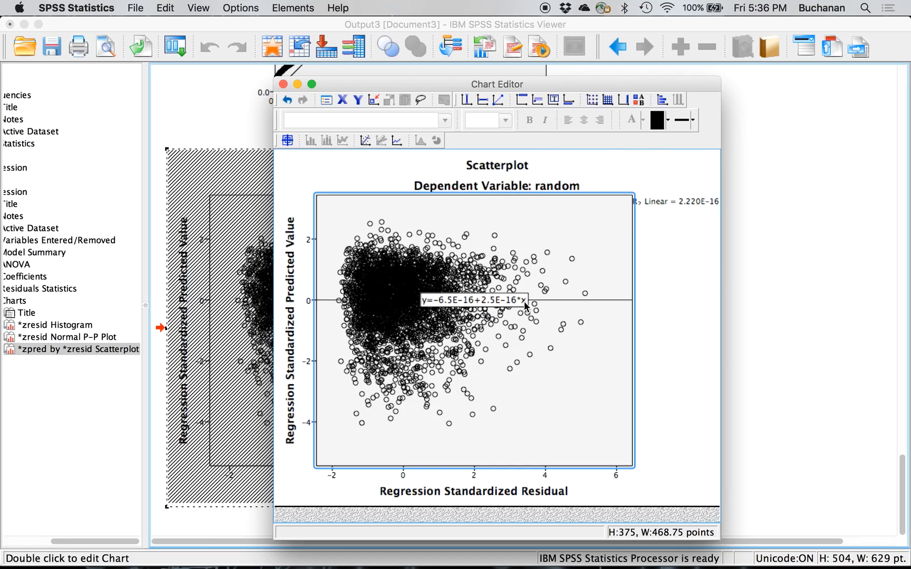
{"action": "left_click", "coordinate": [522, 310]}
{"action": "left_click", "coordinate": [521, 306]}
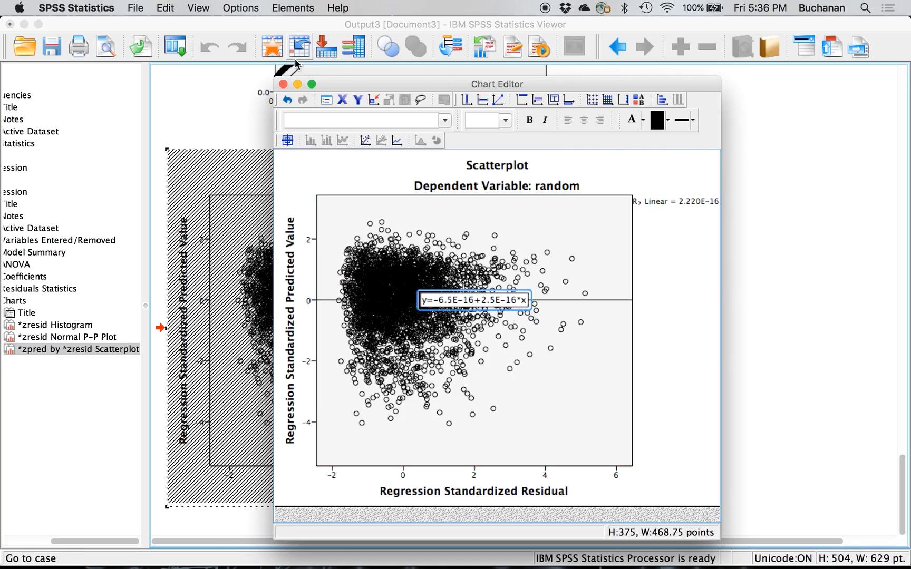
{"action": "left_click", "coordinate": [283, 84]}
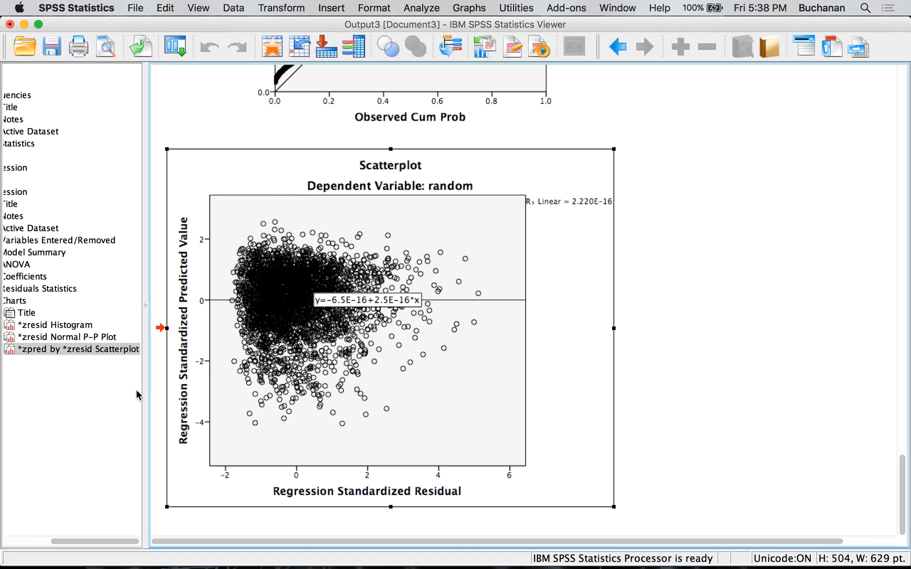
Step: Switch to Word and view the double mediation diagram linking X, M1, M2 and Y
{"action": "key", "text": "ctrl+Up"}
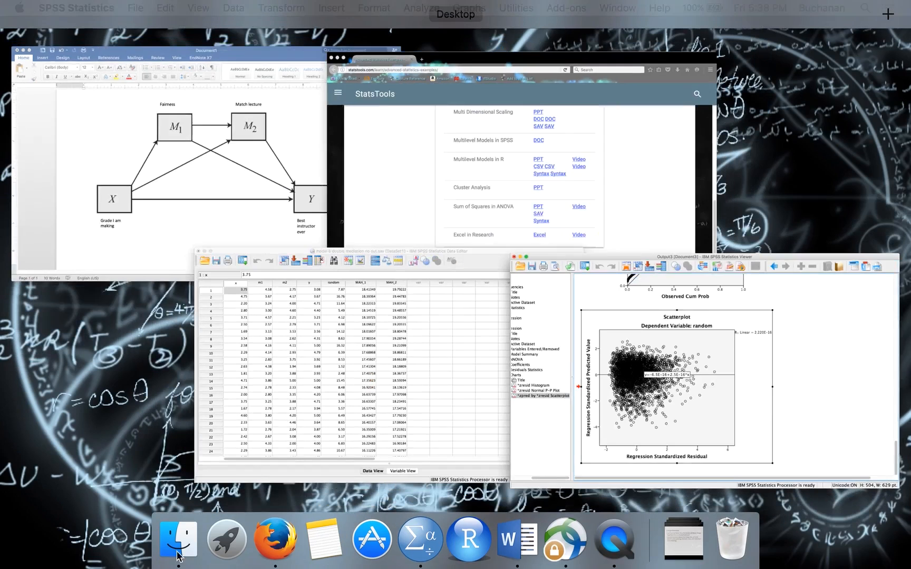
{"action": "left_click", "coordinate": [519, 178]}
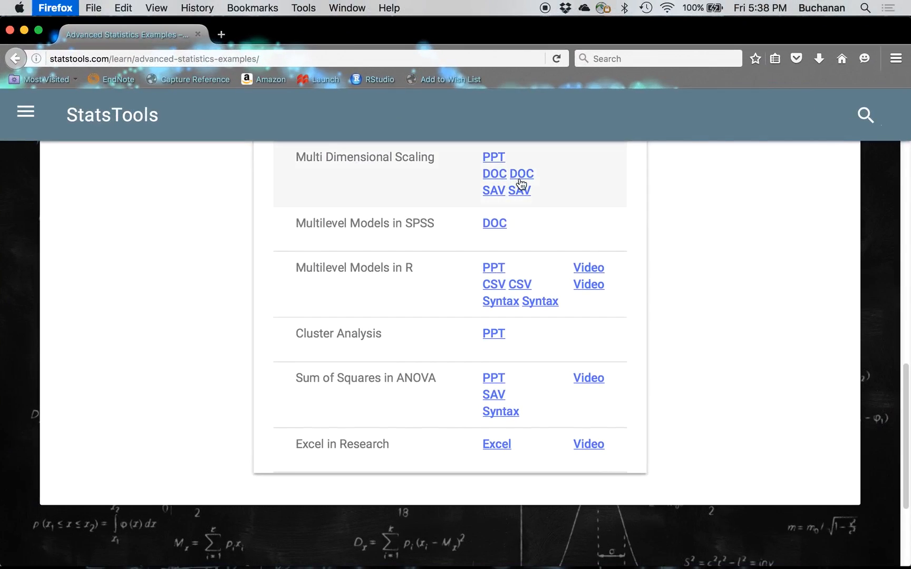
{"action": "mouse_move", "coordinate": [1, 568]}
{"action": "left_click", "coordinate": [163, 138]}
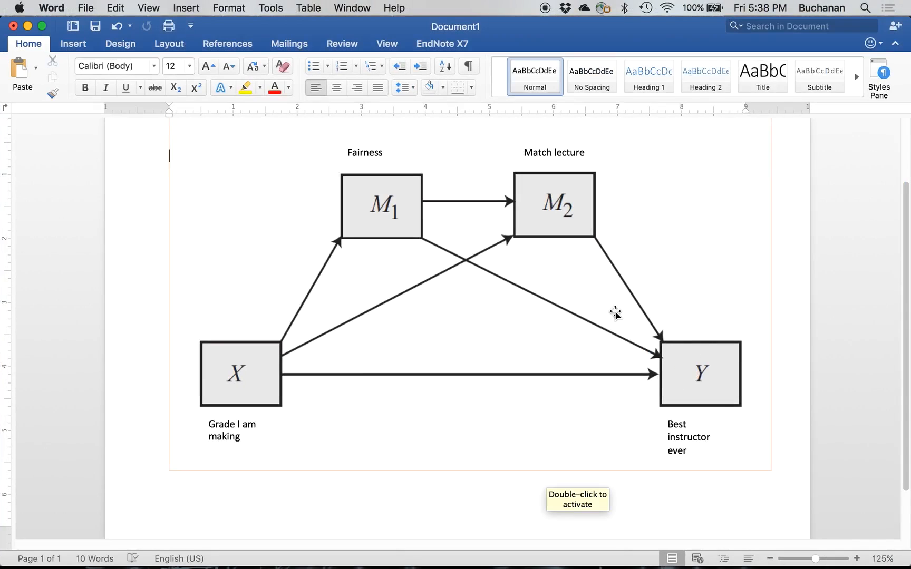
Step: Return to the SPSS data window, open the PROCESS regression procedure and reset its settings
{"action": "mouse_move", "coordinate": [2, 568]}
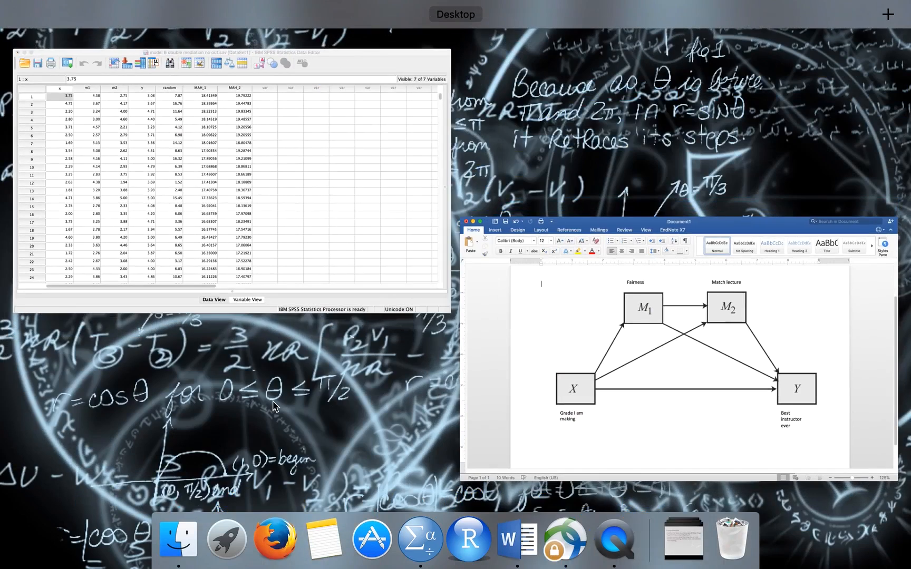
{"action": "left_click", "coordinate": [325, 155]}
{"action": "left_click", "coordinate": [354, 6]}
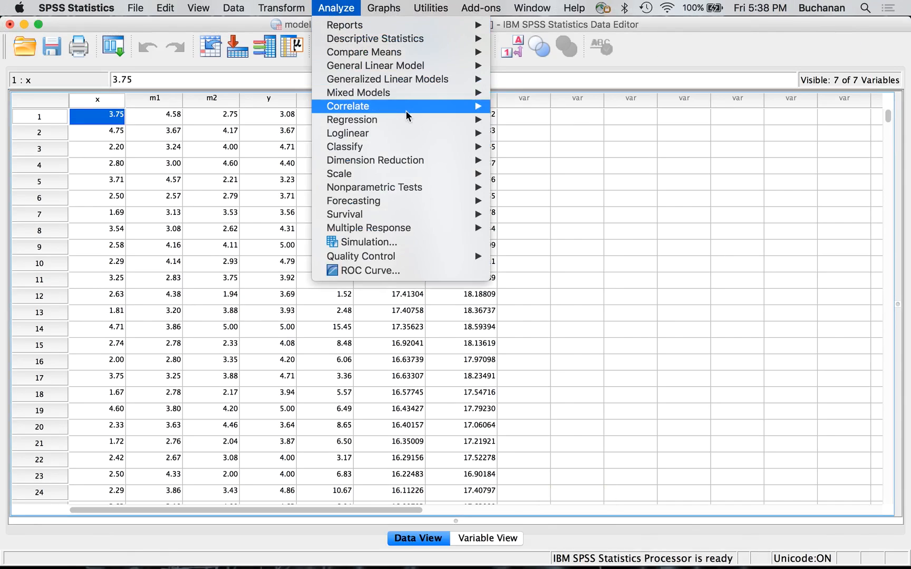
{"action": "mouse_move", "coordinate": [425, 123]}
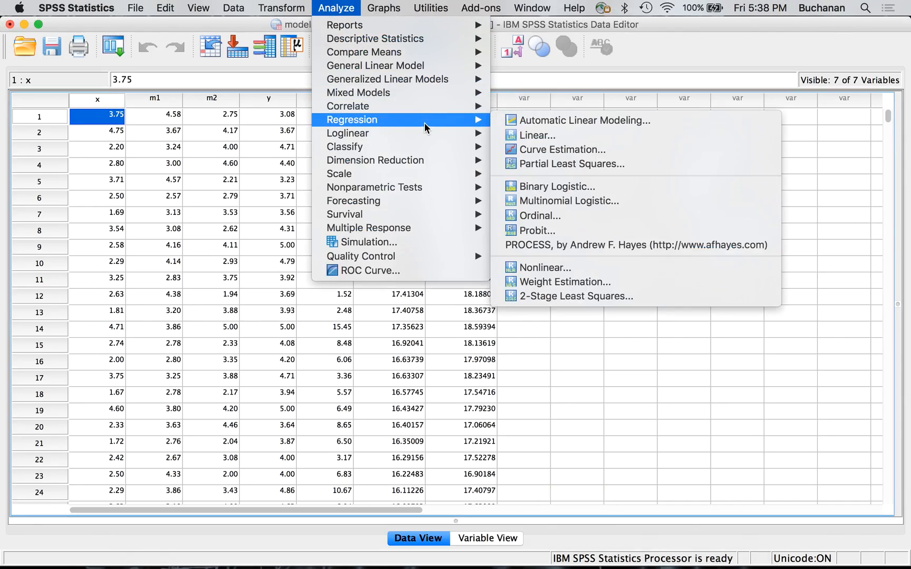
{"action": "left_click", "coordinate": [579, 244]}
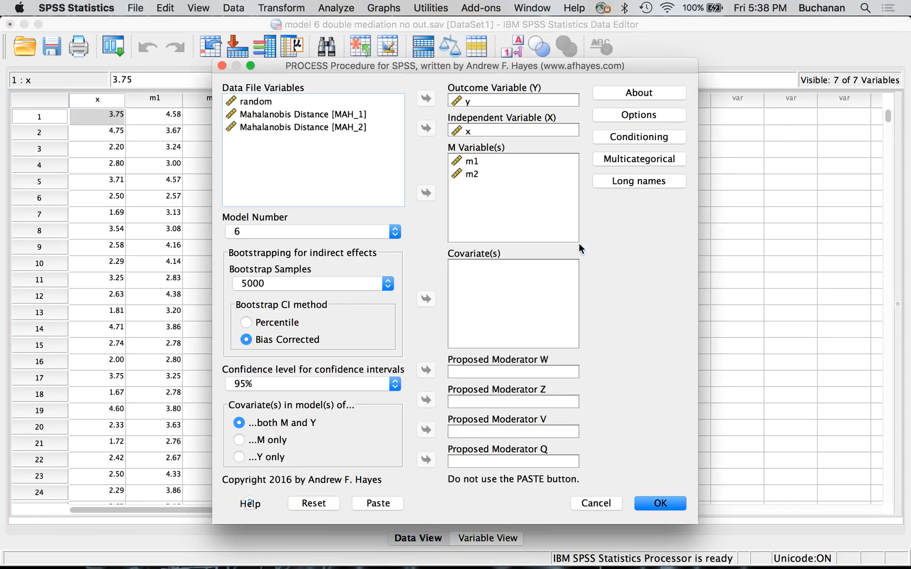
{"action": "left_click", "coordinate": [292, 504]}
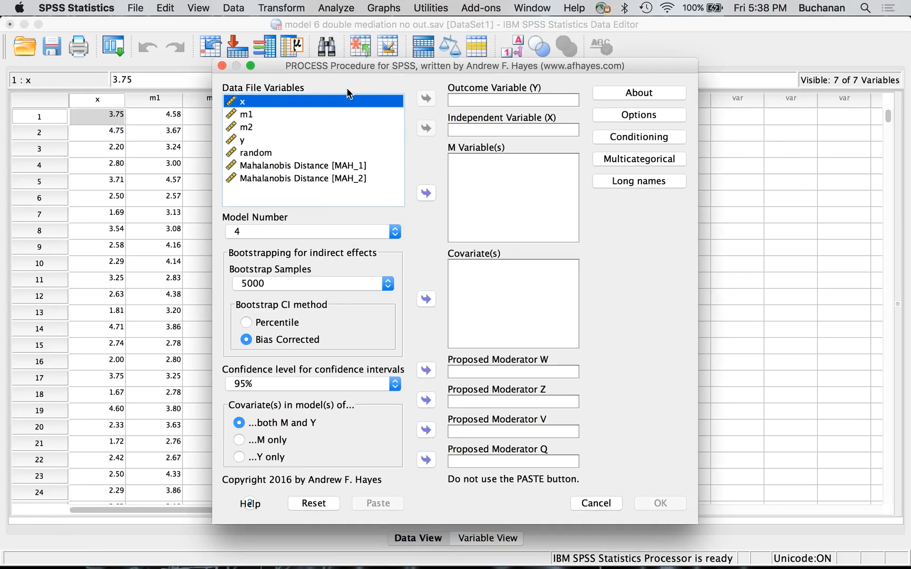
Step: Assign x as the independent variable, y as the outcome variable, and m1 and m2 as the M variables
{"action": "left_click_drag", "start_coordinate": [350, 101], "coordinate": [522, 129]}
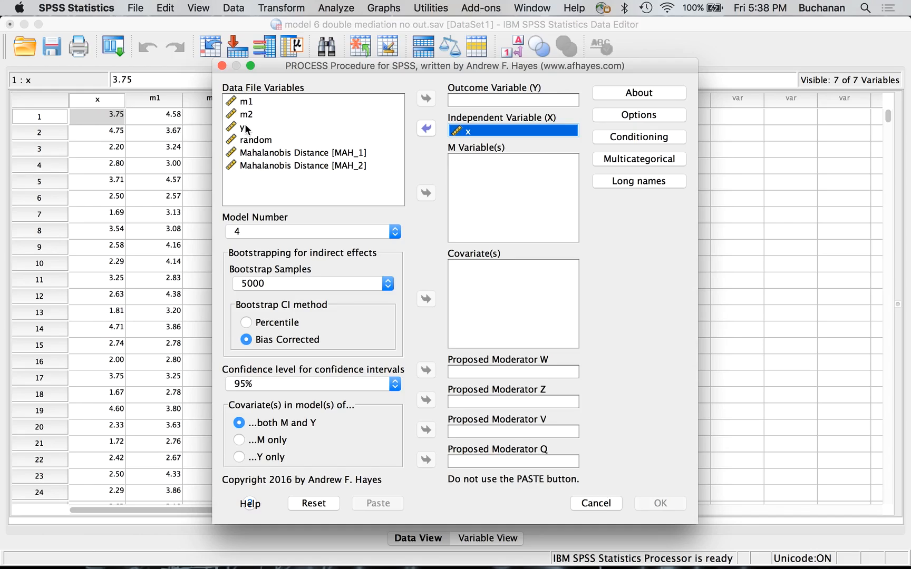
{"action": "left_click", "coordinate": [243, 128]}
{"action": "left_click", "coordinate": [426, 98]}
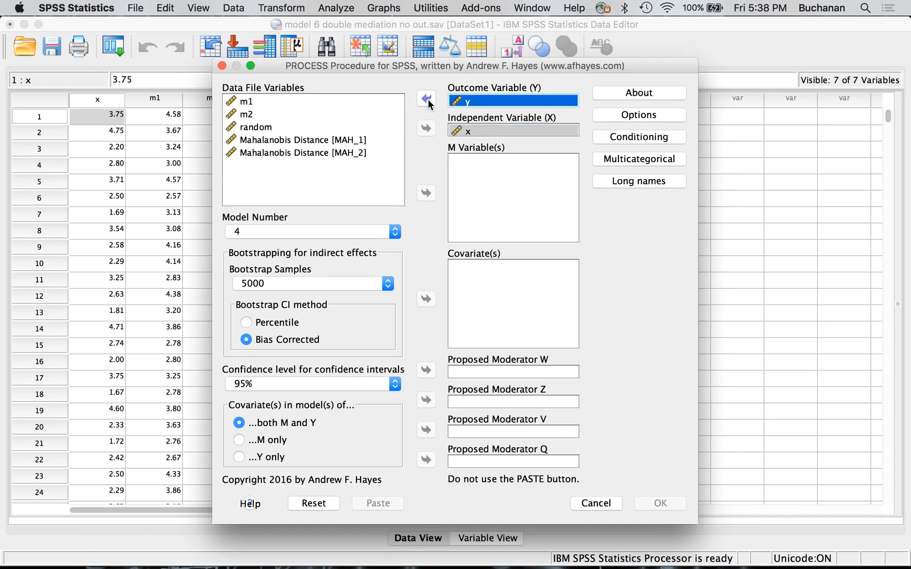
{"action": "left_click", "coordinate": [242, 102]}
{"action": "left_click", "coordinate": [250, 112], "text": "shift"}
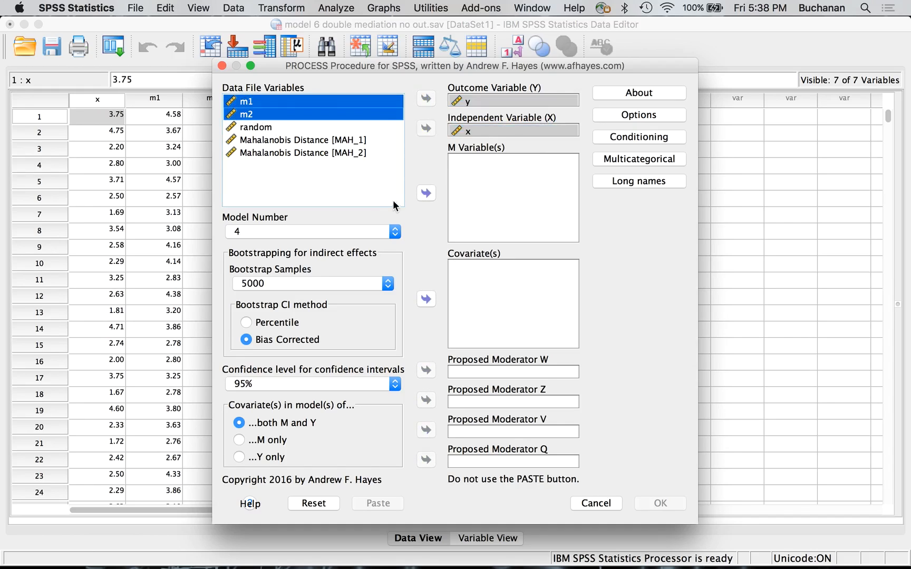
{"action": "left_click", "coordinate": [426, 193]}
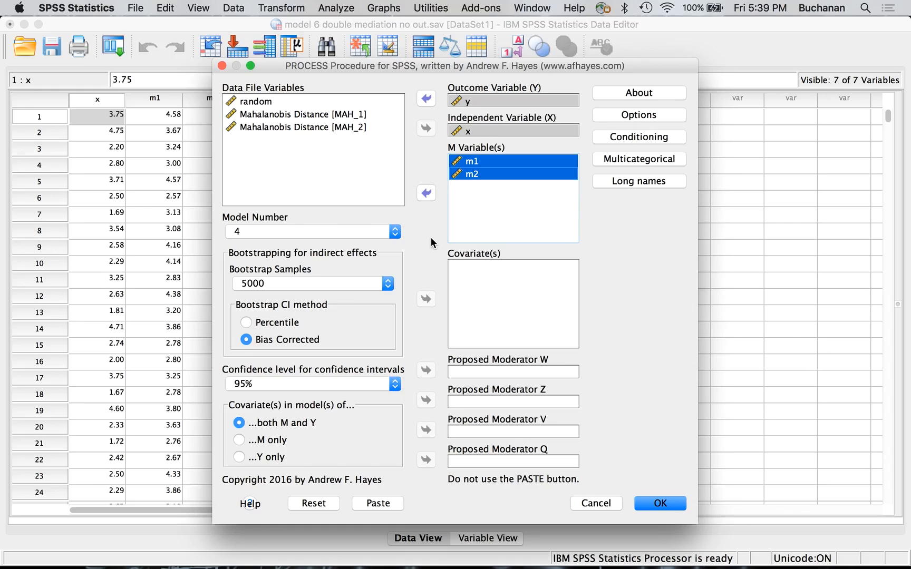
Step: Swap the order of the two mediators, and restore m1 as the first M variable
{"action": "left_click", "coordinate": [478, 177]}
{"action": "left_click_drag", "start_coordinate": [472, 154], "coordinate": [476, 189]}
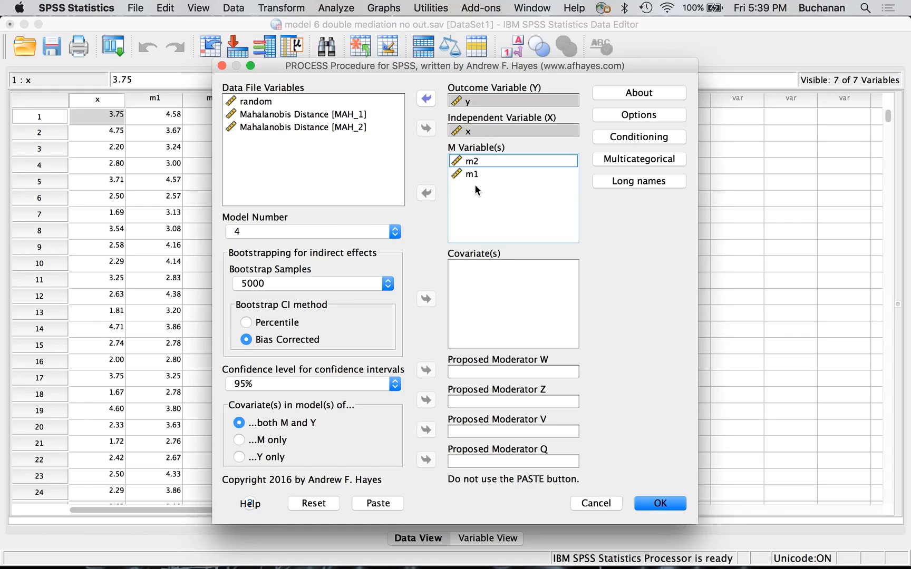
{"action": "left_click", "coordinate": [475, 174]}
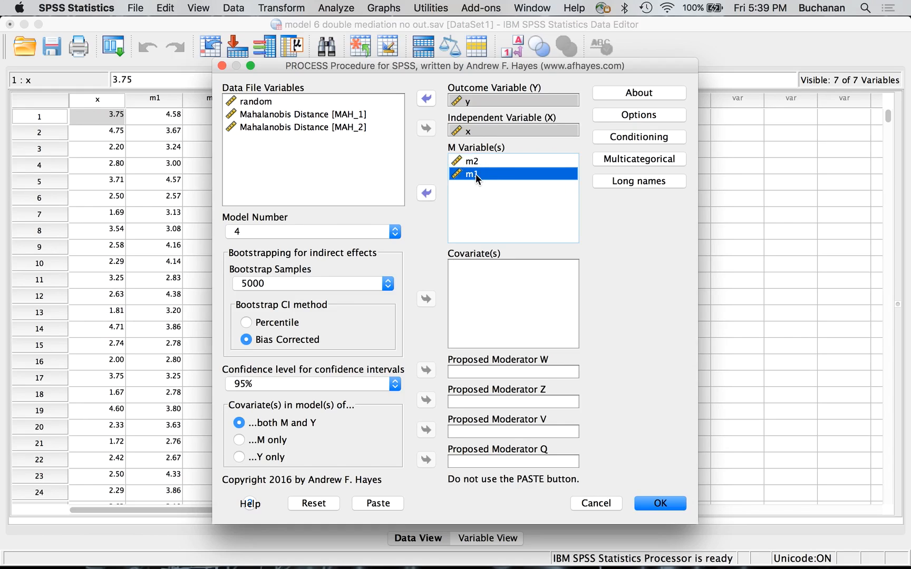
{"action": "mouse_move", "coordinate": [475, 174]}
{"action": "left_mouse_down"}
{"action": "mouse_move", "coordinate": [476, 149]}
{"action": "mouse_move", "coordinate": [475, 161]}
{"action": "left_mouse_up"}
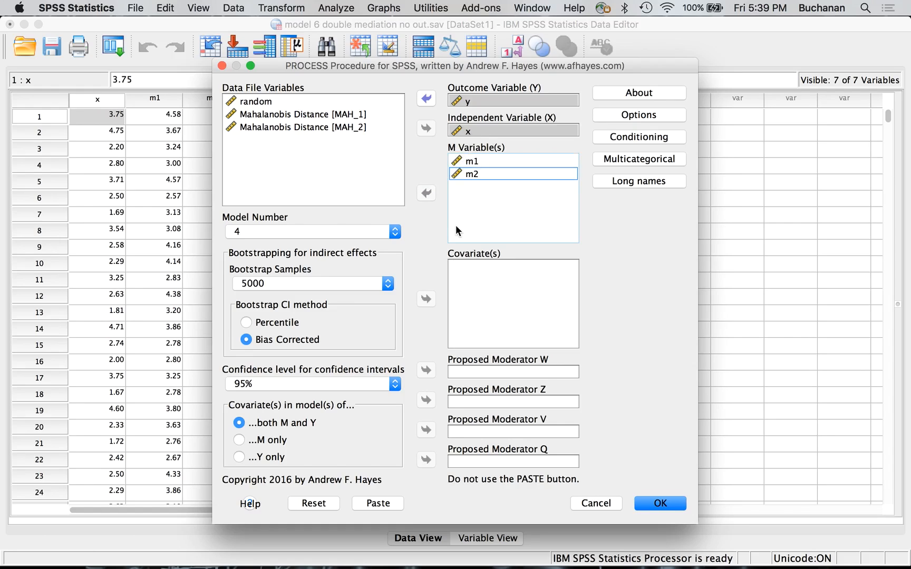
Step: Set the PROCESS model number to 6 and enable effect size, total effect model and compare indirect effects
{"action": "left_click", "coordinate": [290, 231]}
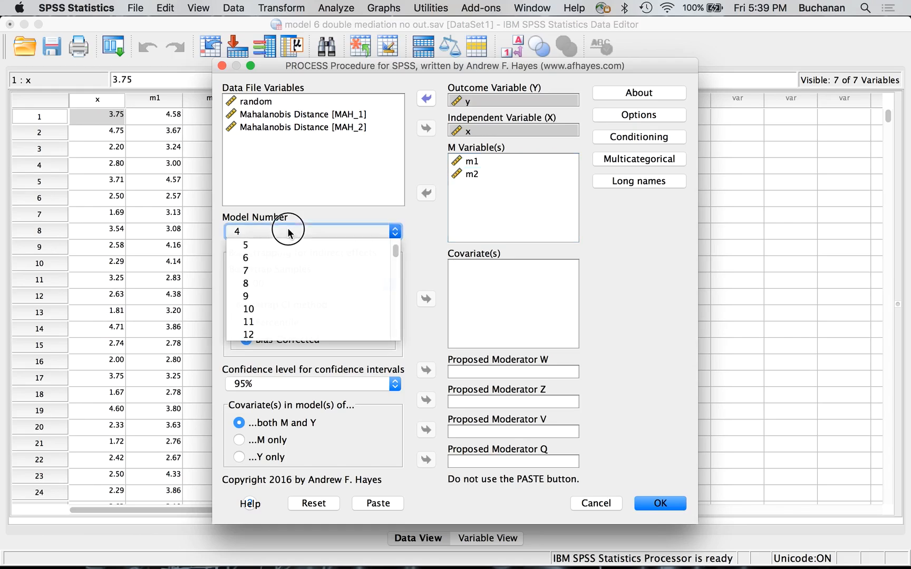
{"action": "left_click", "coordinate": [287, 257]}
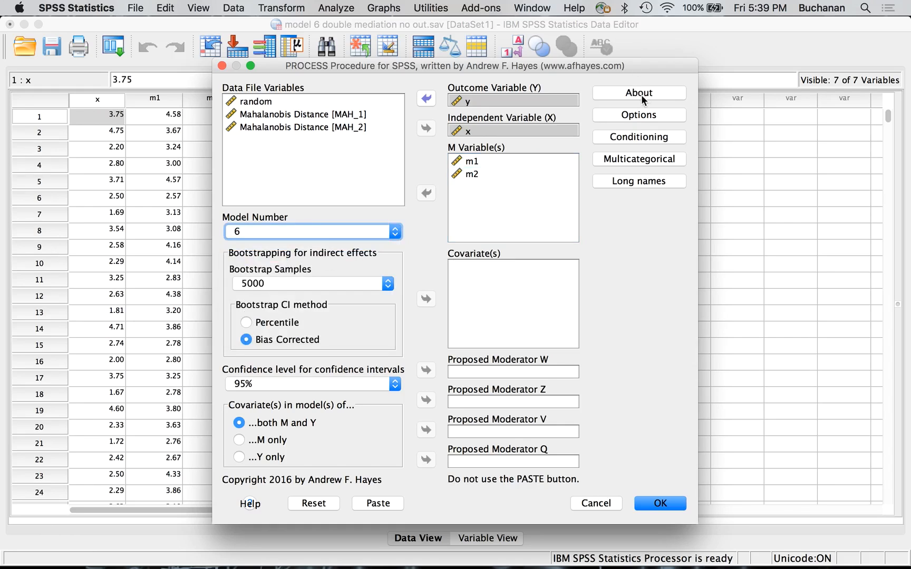
{"action": "left_click", "coordinate": [637, 117]}
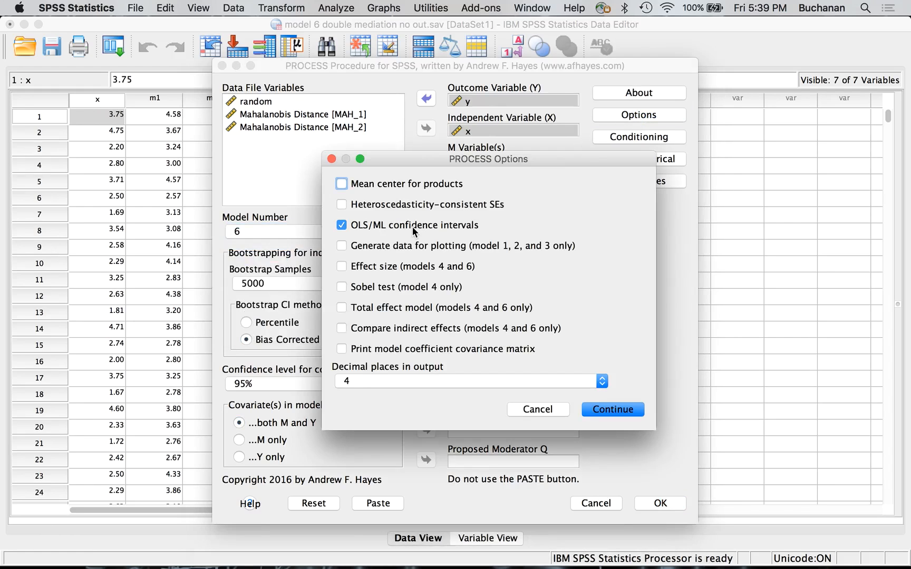
{"action": "left_click", "coordinate": [363, 267]}
{"action": "left_click", "coordinate": [341, 308]}
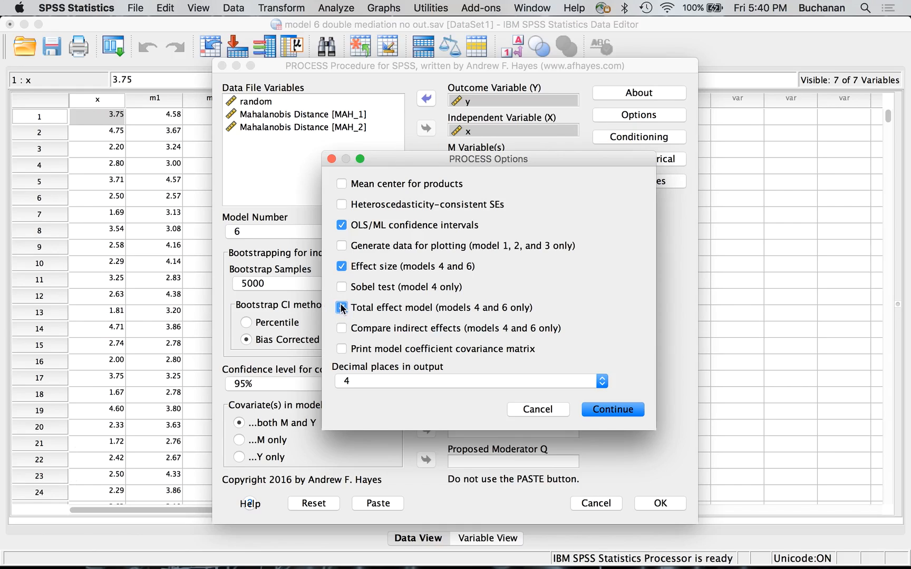
{"action": "left_click", "coordinate": [341, 328]}
{"action": "left_click", "coordinate": [602, 414]}
Step: Review the conditioning and multicategorical settings without changing them, and run the PROCESS analysis
{"action": "left_click", "coordinate": [621, 139]}
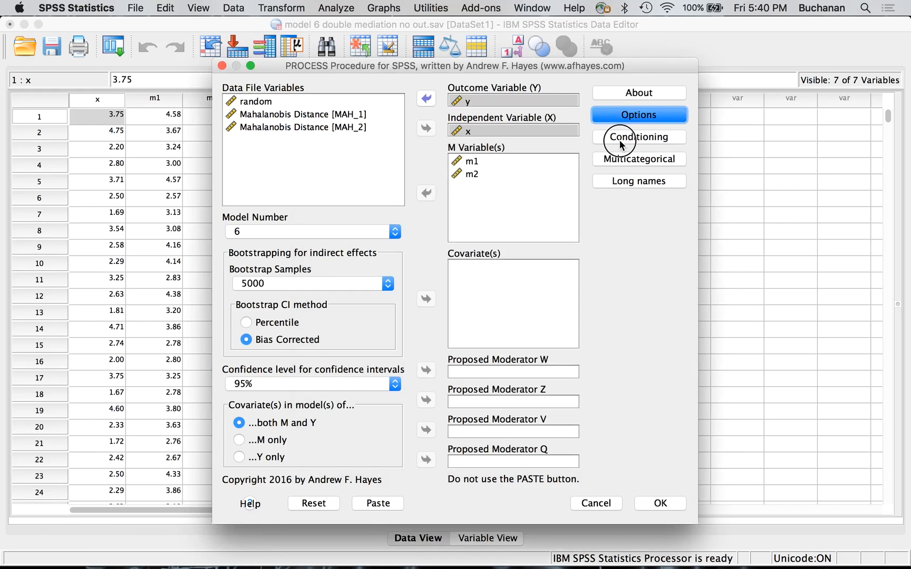
{"action": "left_click", "coordinate": [529, 407]}
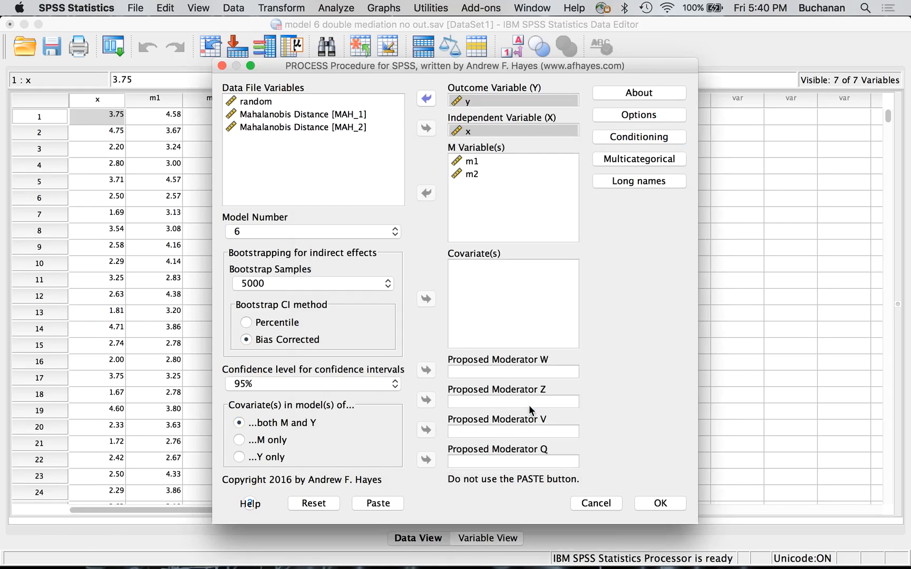
{"action": "left_click", "coordinate": [628, 159]}
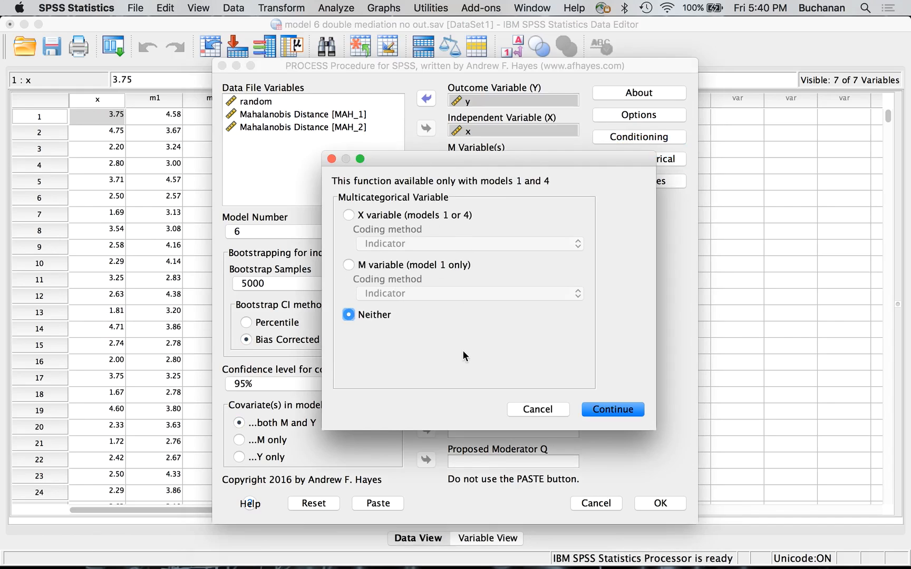
{"action": "left_click", "coordinate": [538, 409]}
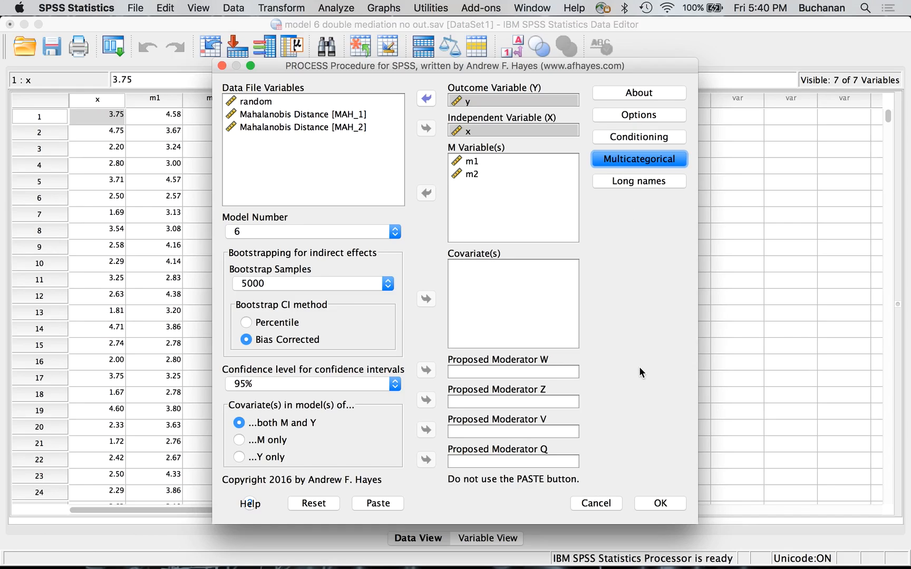
{"action": "left_click", "coordinate": [659, 504]}
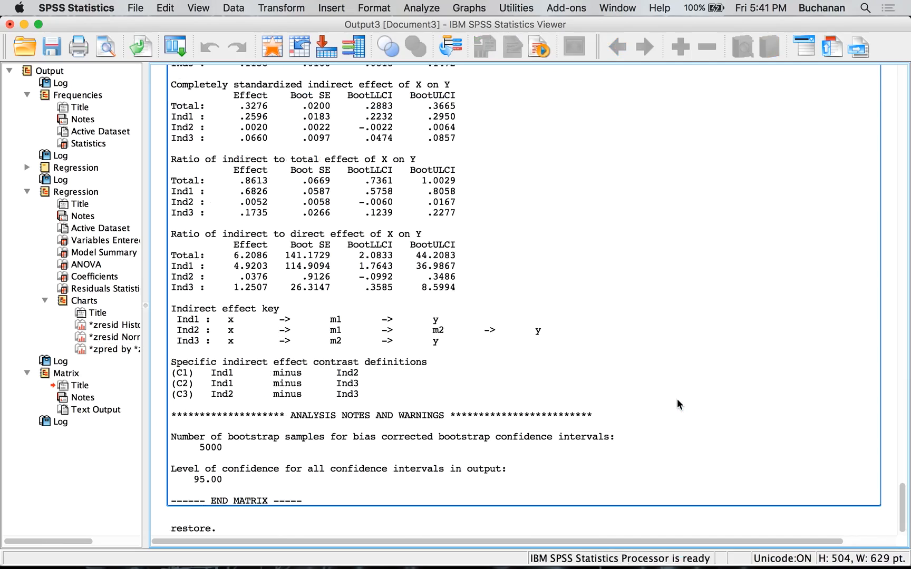
Step: Review the PROCESS model 6 output, examining the outcome models for m1, m2 and y and the total effect model
{"action": "scroll", "coordinate": [511, 357], "scroll_direction": "up", "scroll_amount": 15}
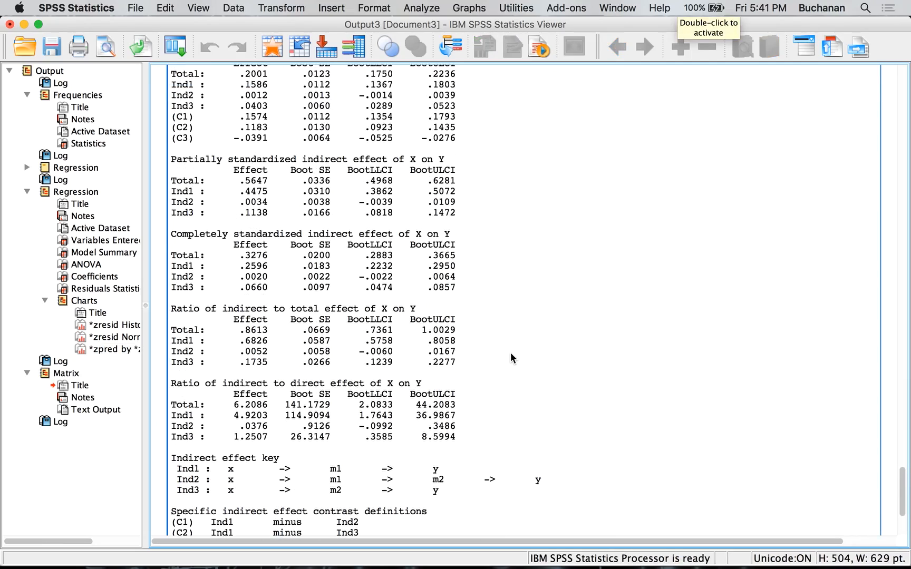
{"action": "scroll", "coordinate": [511, 357], "scroll_direction": "up", "scroll_amount": 10}
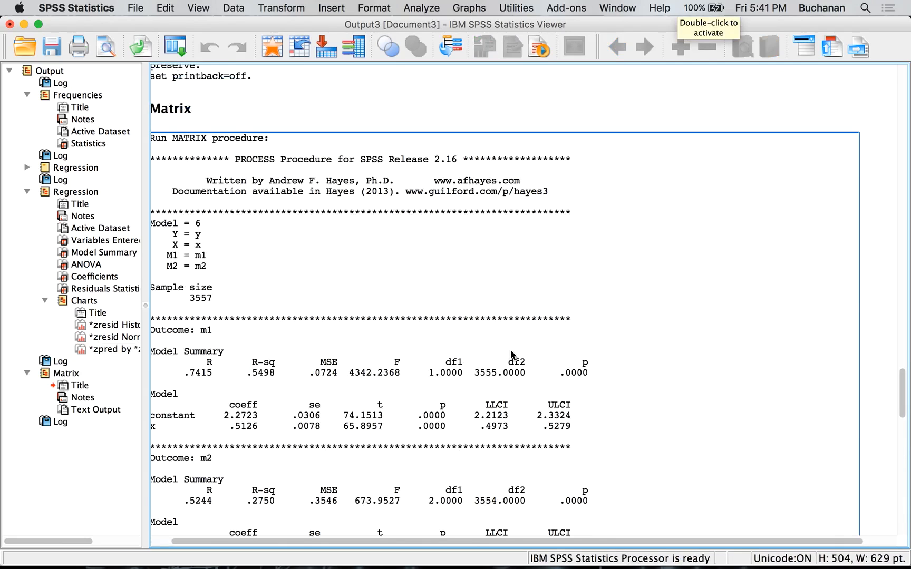
{"action": "scroll", "coordinate": [510, 349], "scroll_direction": "down", "scroll_amount": 15}
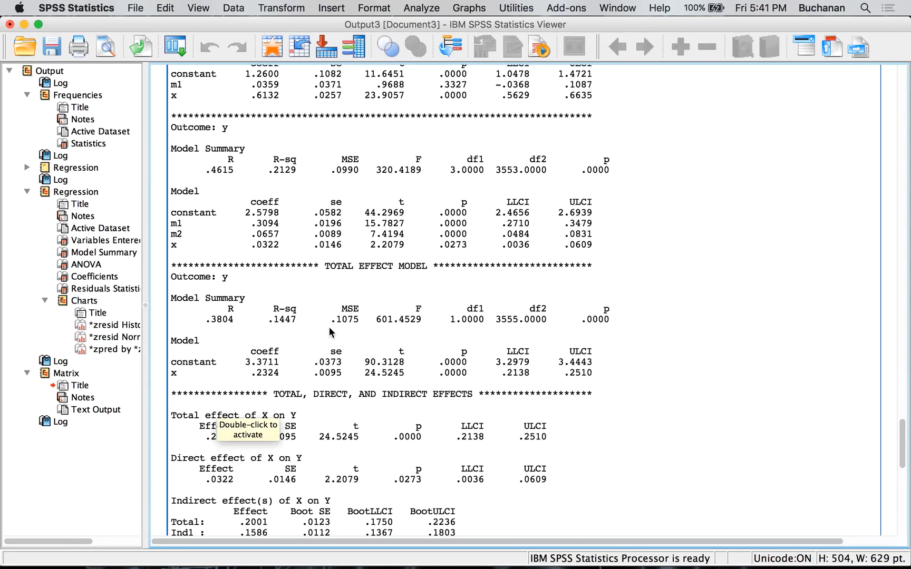
{"action": "scroll", "coordinate": [330, 332], "scroll_direction": "up", "scroll_amount": 10}
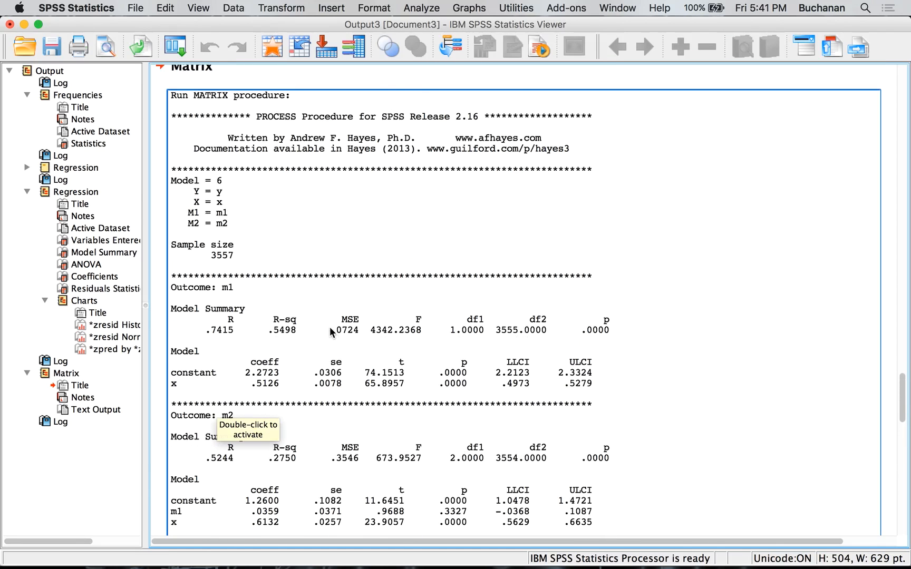
{"action": "scroll", "coordinate": [331, 331], "scroll_direction": "down", "scroll_amount": 2}
{"action": "scroll", "coordinate": [331, 331], "scroll_direction": "down", "scroll_amount": 4}
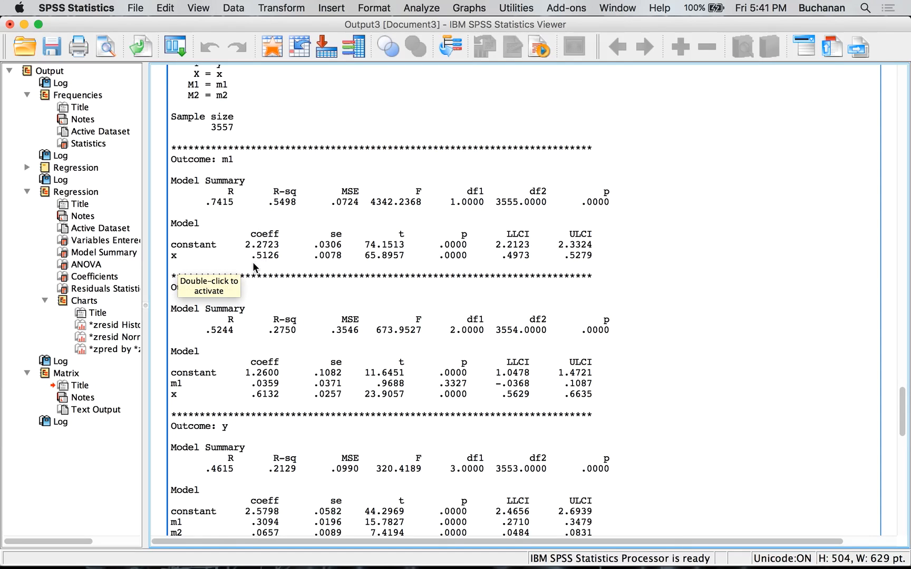
Step: Switch to the path diagram in Word and try to duplicate the "Grade I am making" text box, undoing the misplaced copy
{"action": "key", "text": "ctrl+Up"}
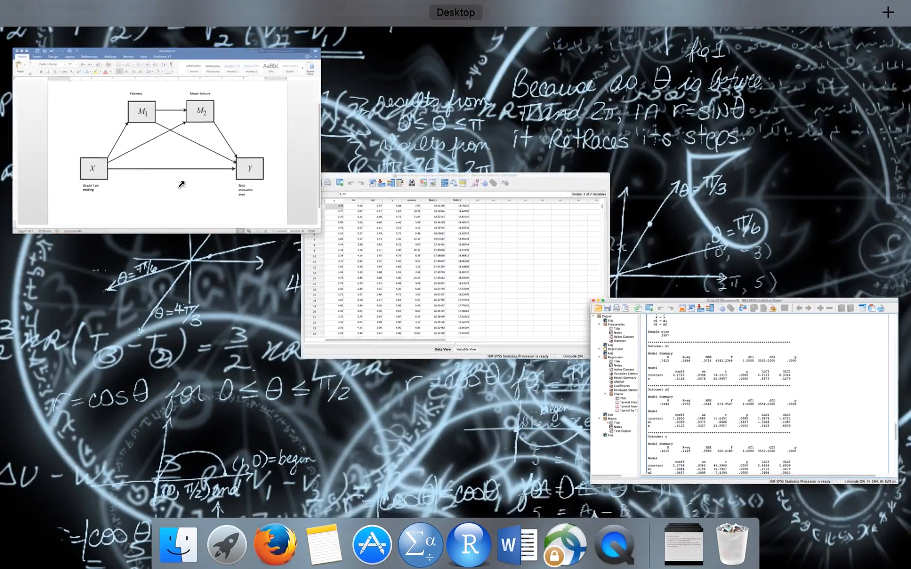
{"action": "left_click", "coordinate": [181, 185]}
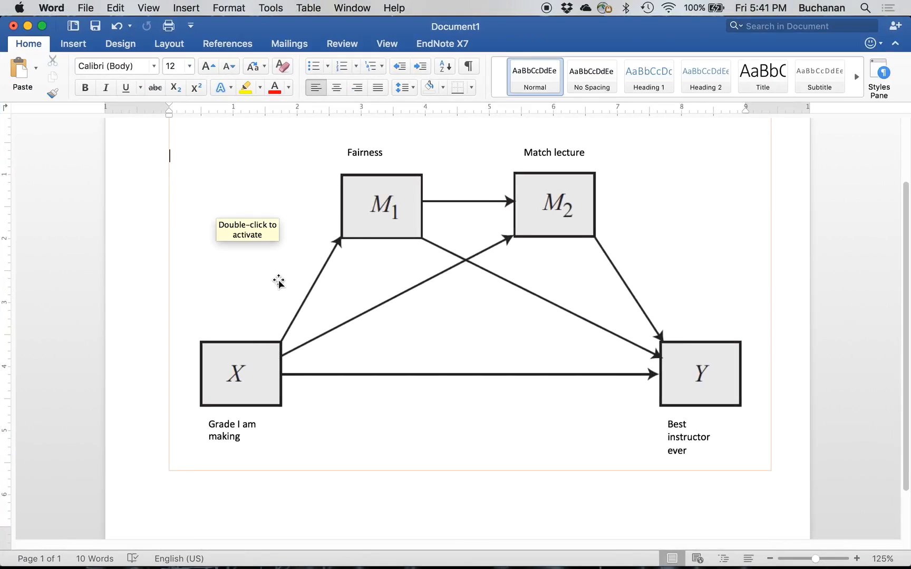
{"action": "left_click", "coordinate": [240, 434]}
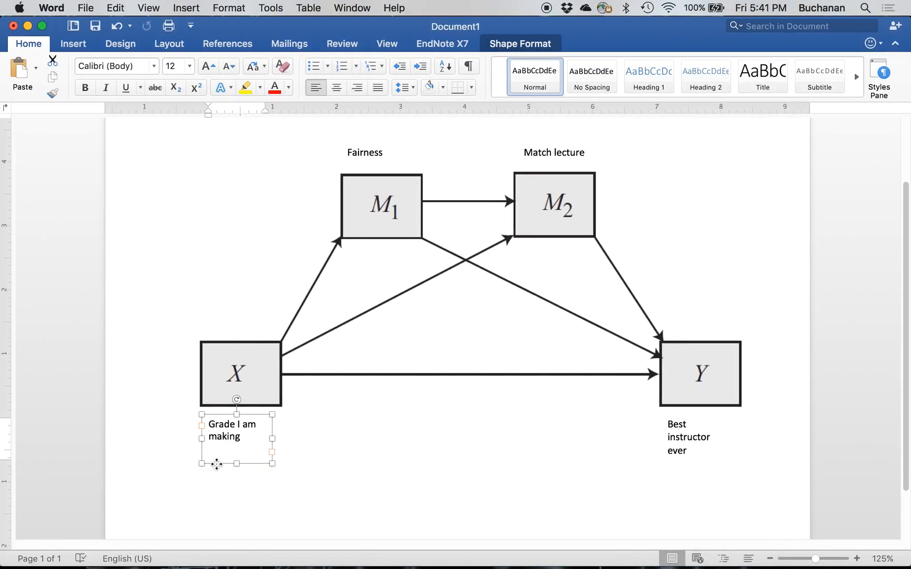
{"action": "key", "text": "super+c"}
{"action": "left_click", "coordinate": [262, 265]}
{"action": "key", "text": "super+v"}
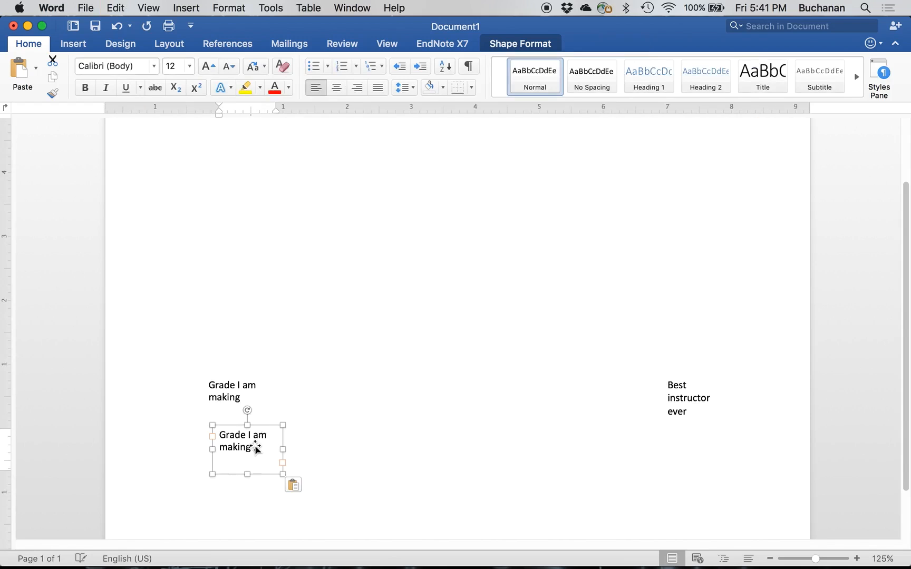
{"action": "key", "text": "super+z"}
{"action": "left_click", "coordinate": [260, 234]}
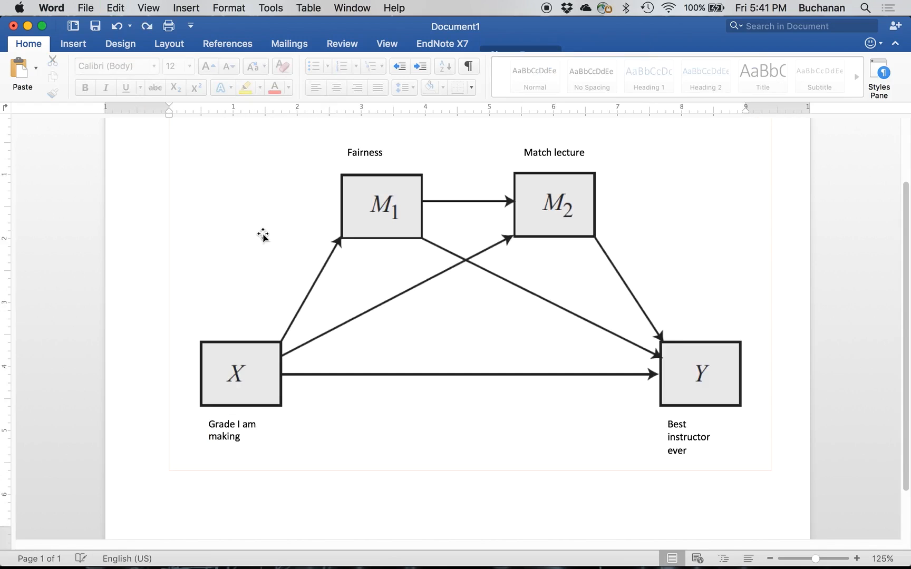
Step: Copy the "Grade I am making" text box and select the path diagram picture as the paste target
{"action": "left_click", "coordinate": [239, 417]}
{"action": "key", "text": "super+c"}
{"action": "left_click", "coordinate": [265, 279]}
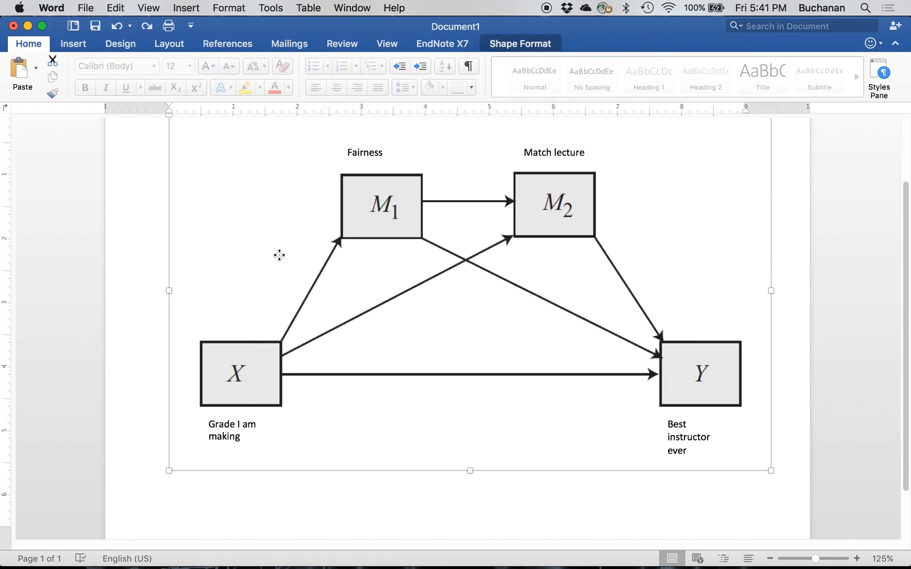
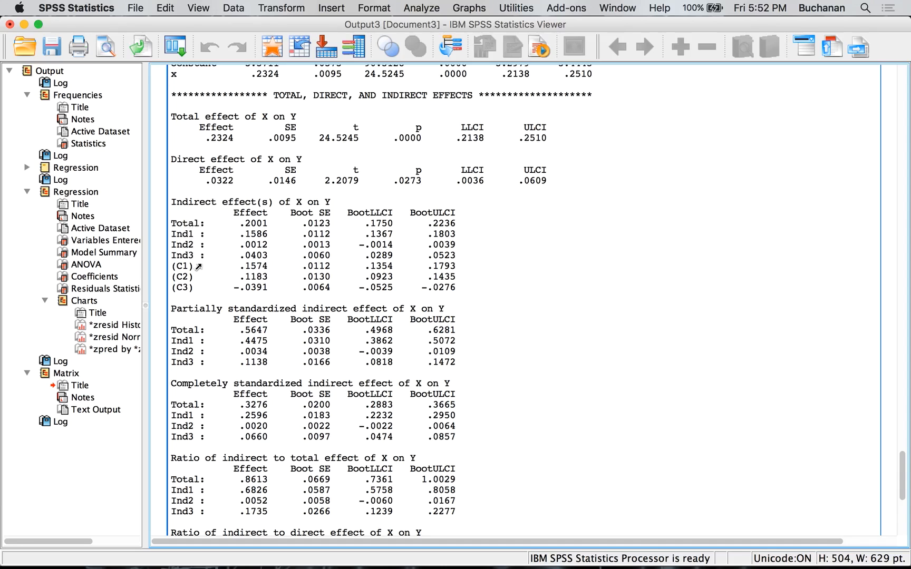
Step: Compare the indirect effects of X on Y and their bootstrap intervals with the indirect effect key in the SPSS output
{"action": "scroll", "coordinate": [442, 250], "scroll_direction": "down", "scroll_amount": 10}
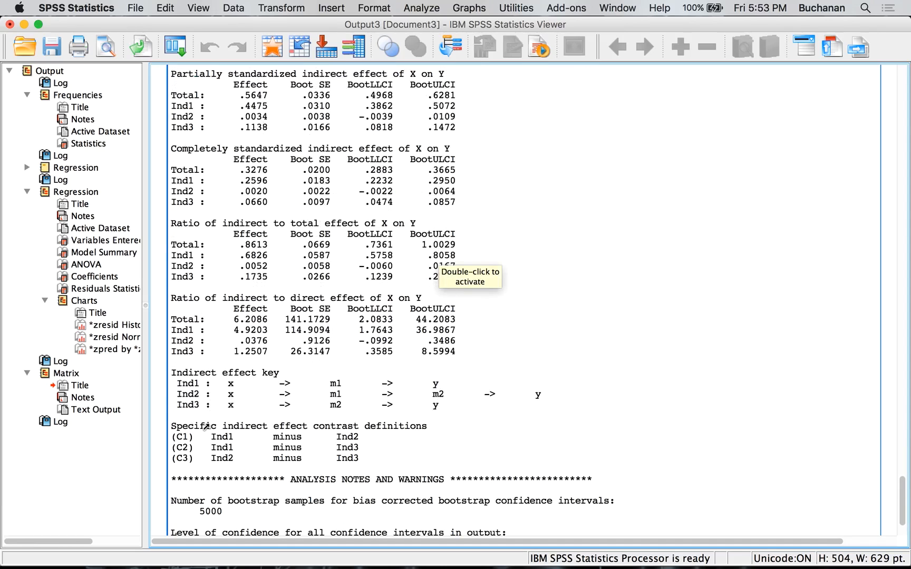
{"action": "left_click", "coordinate": [141, 387]}
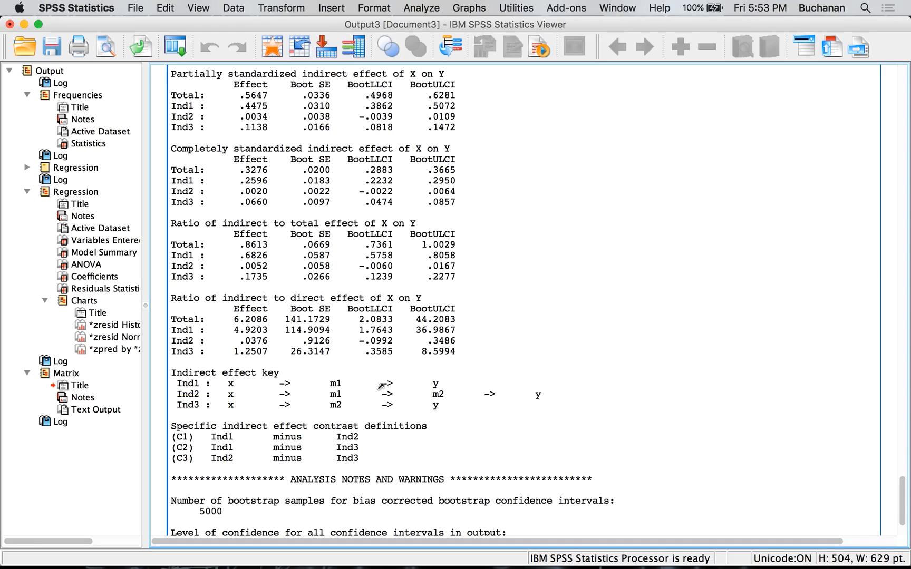
{"action": "scroll", "coordinate": [469, 397], "scroll_direction": "up", "scroll_amount": 6}
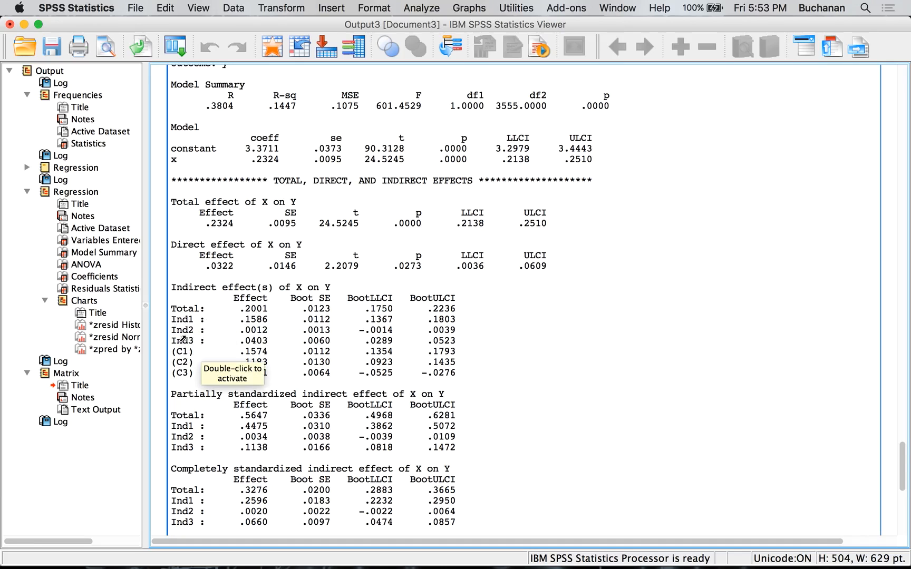
{"action": "scroll", "coordinate": [183, 336], "scroll_direction": "down", "scroll_amount": 10}
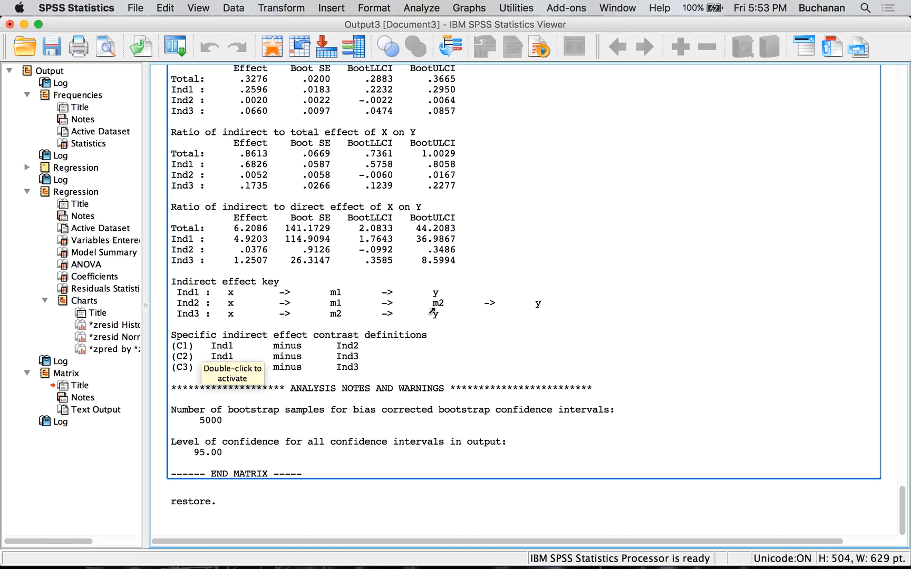
{"action": "scroll", "coordinate": [541, 298], "scroll_direction": "up", "scroll_amount": 5}
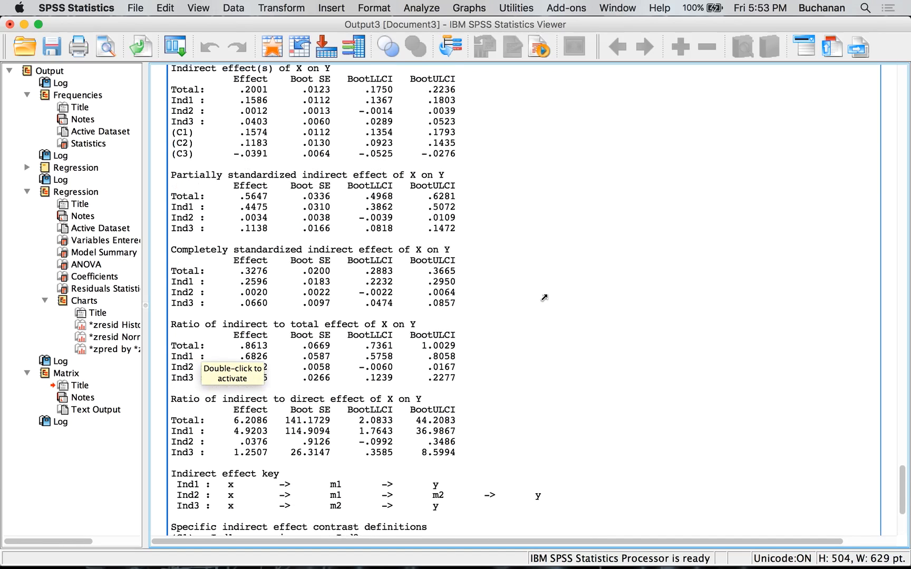
{"action": "scroll", "coordinate": [544, 298], "scroll_direction": "up", "scroll_amount": 3}
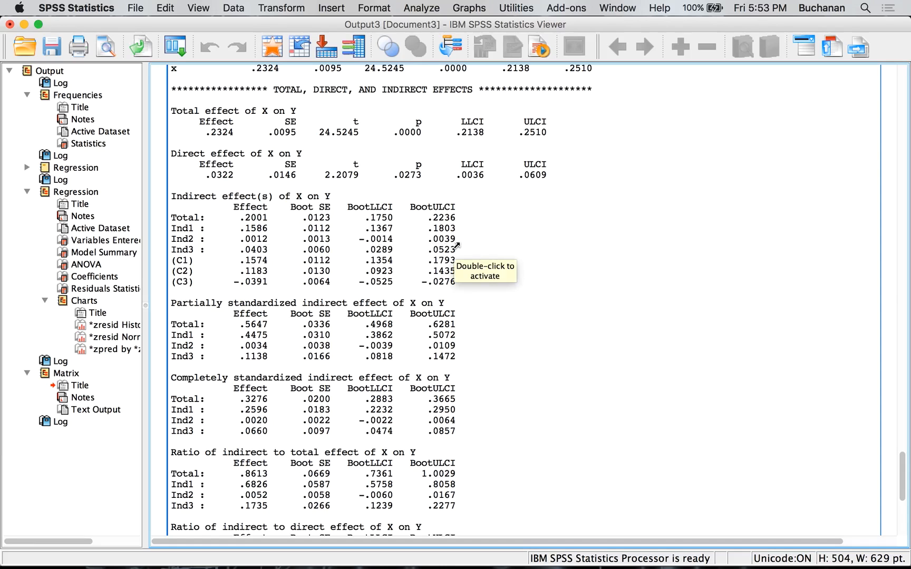
Step: Switch to the Word document and examine the path coefficients on the mediation diagram and the t statistics below it
{"action": "key", "text": "ctrl+Up"}
{"action": "left_click", "coordinate": [334, 315]}
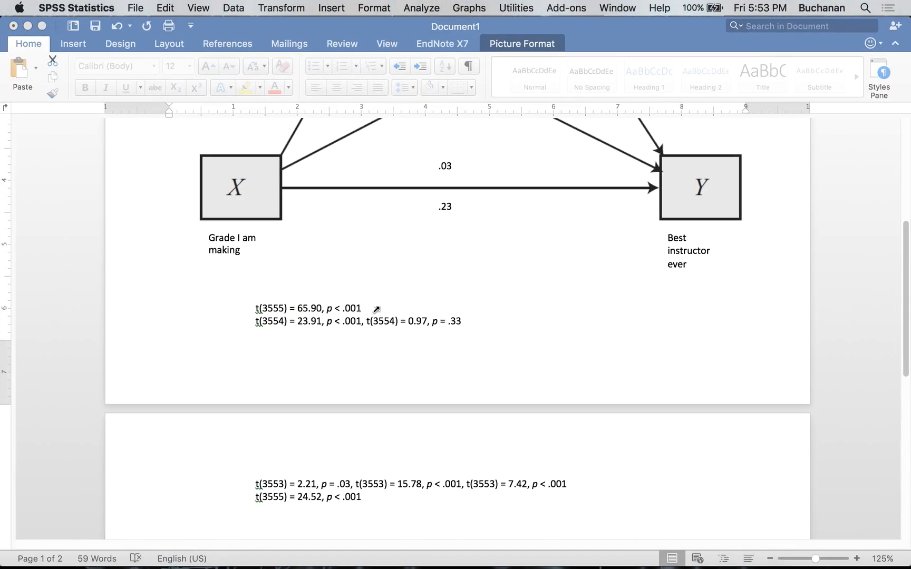
{"action": "scroll", "coordinate": [374, 308], "scroll_direction": "up", "scroll_amount": 5}
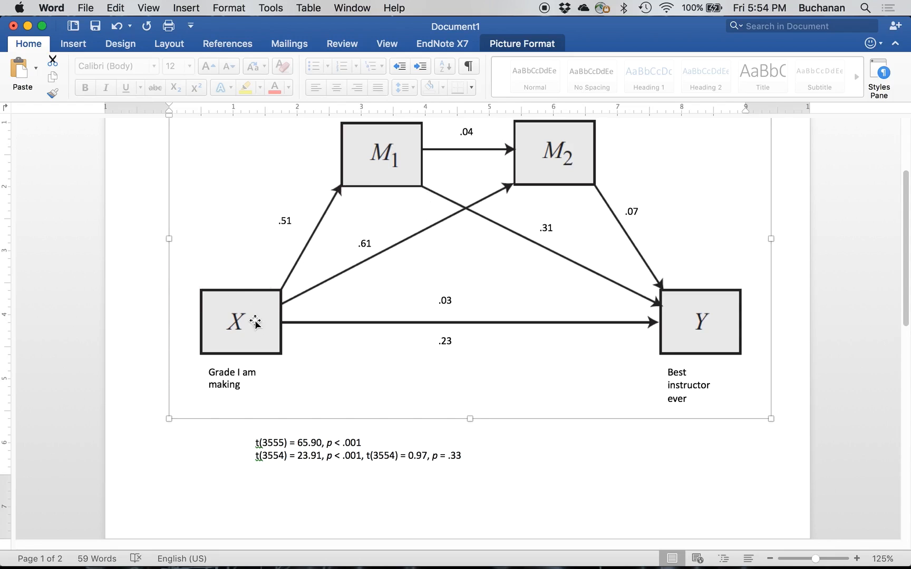
Step: Return to the SPSS output and match the Ind1, Ind2 and Ind3 effects to their paths in the indirect effect key
{"action": "key", "text": "ctrl+Up"}
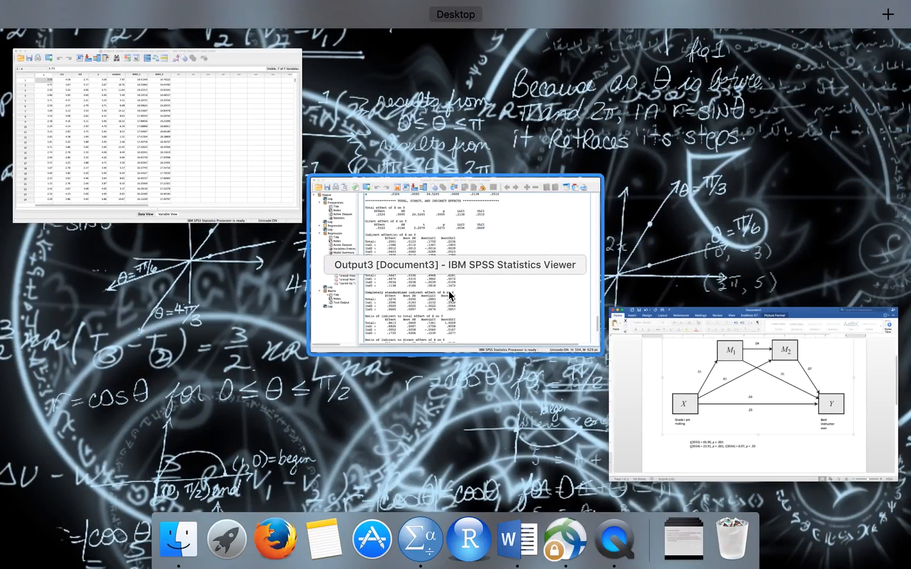
{"action": "left_click", "coordinate": [448, 293]}
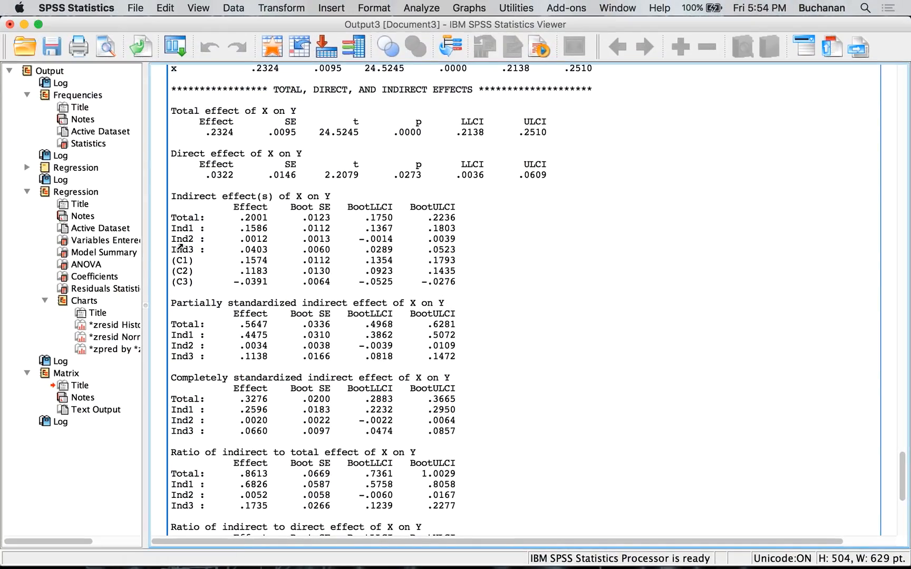
{"action": "scroll", "coordinate": [180, 248], "scroll_direction": "down", "scroll_amount": 10}
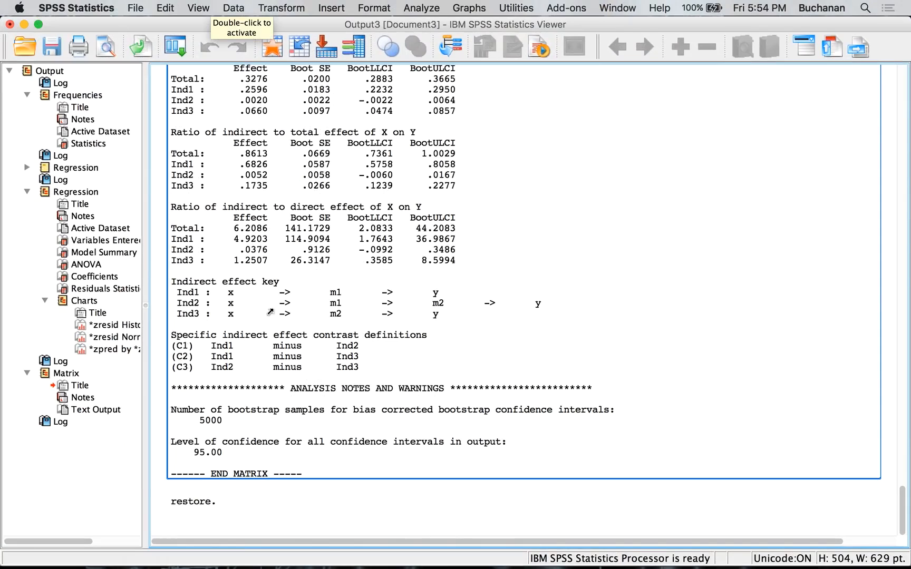
{"action": "scroll", "coordinate": [407, 317], "scroll_direction": "up", "scroll_amount": 10}
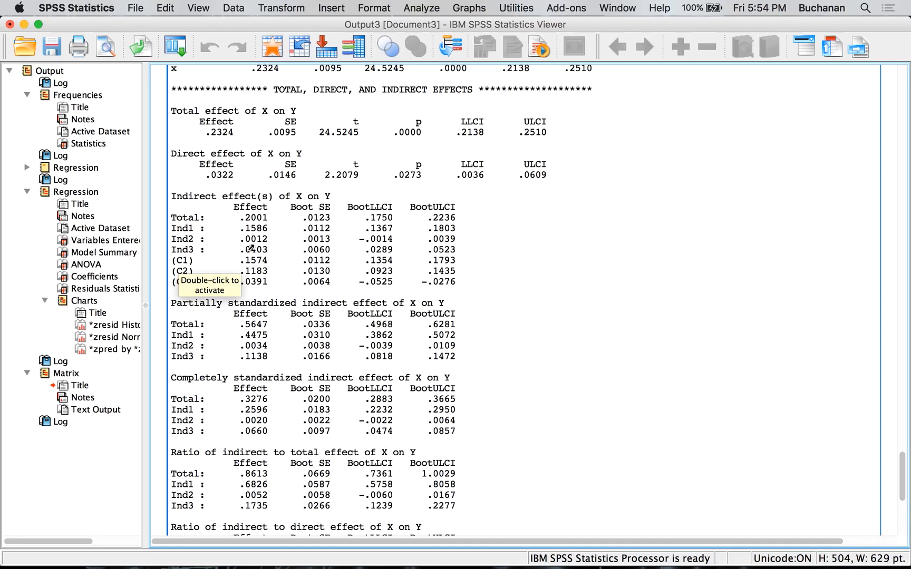
Step: Switch to the Word diagram to trace the indirect paths, and undo the accidental shift of the diagram picture
{"action": "key", "text": "ctrl+Up"}
{"action": "left_click", "coordinate": [364, 351]}
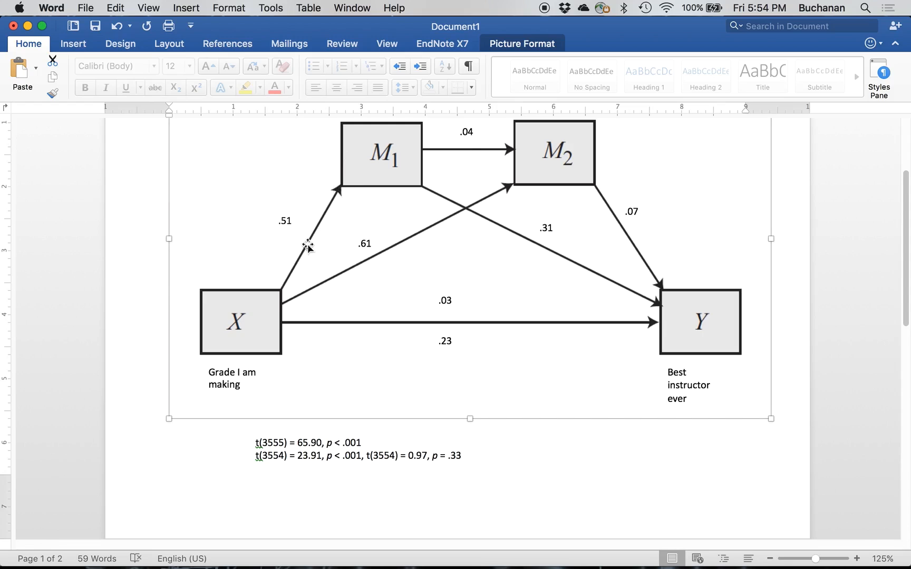
{"action": "left_click", "coordinate": [268, 324]}
{"action": "left_click_drag", "start_coordinate": [372, 174], "coordinate": [405, 199]}
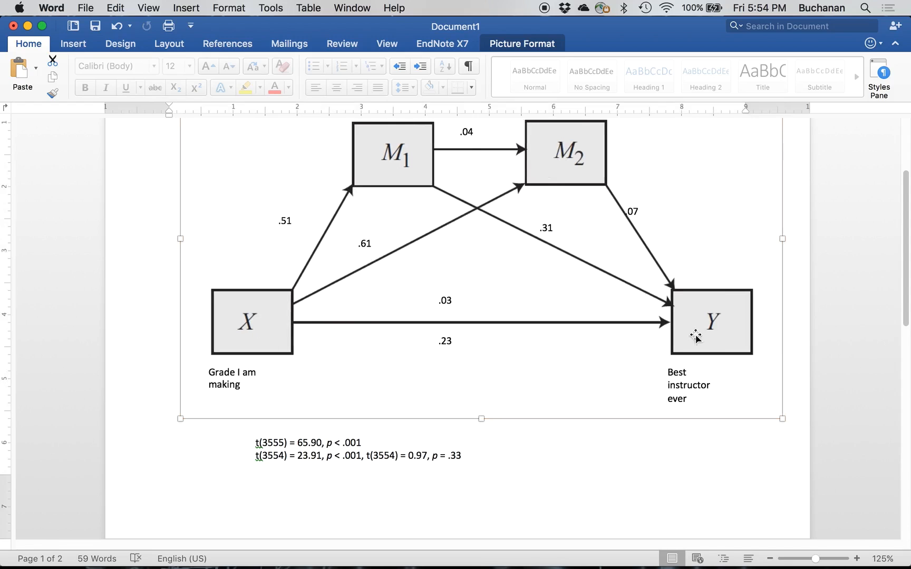
{"action": "key", "text": "super+z"}
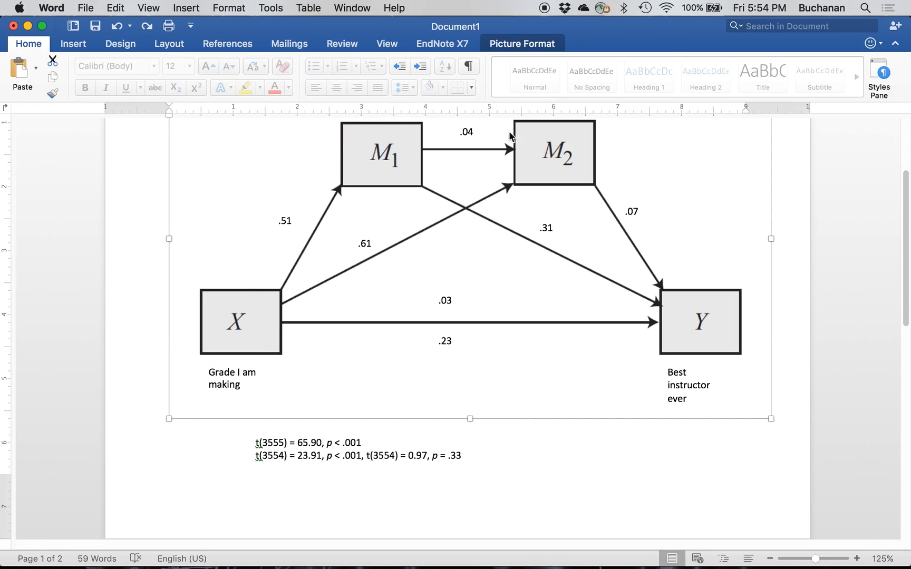
Step: Return to the SPSS output and examine the standardized indirect effects and the ratios of indirect to total and direct effects
{"action": "key", "text": "ctrl+Up"}
{"action": "left_click", "coordinate": [407, 240]}
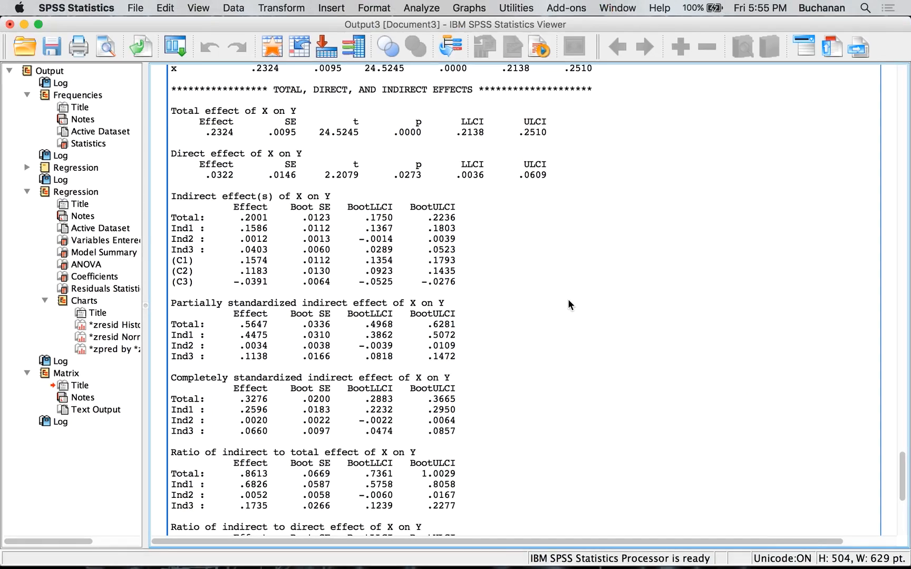
{"action": "scroll", "coordinate": [568, 301], "scroll_direction": "down", "scroll_amount": 3}
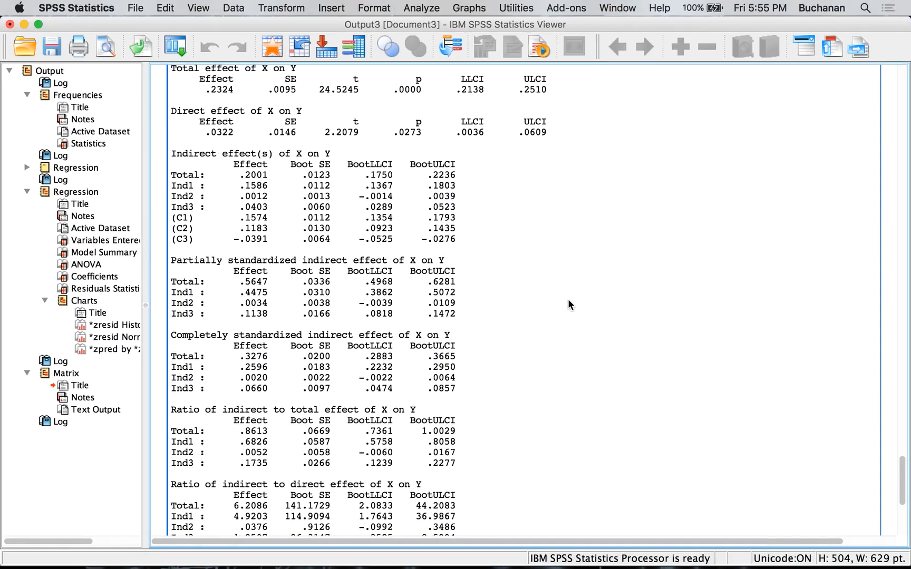
{"action": "scroll", "coordinate": [569, 304], "scroll_direction": "down", "scroll_amount": 10}
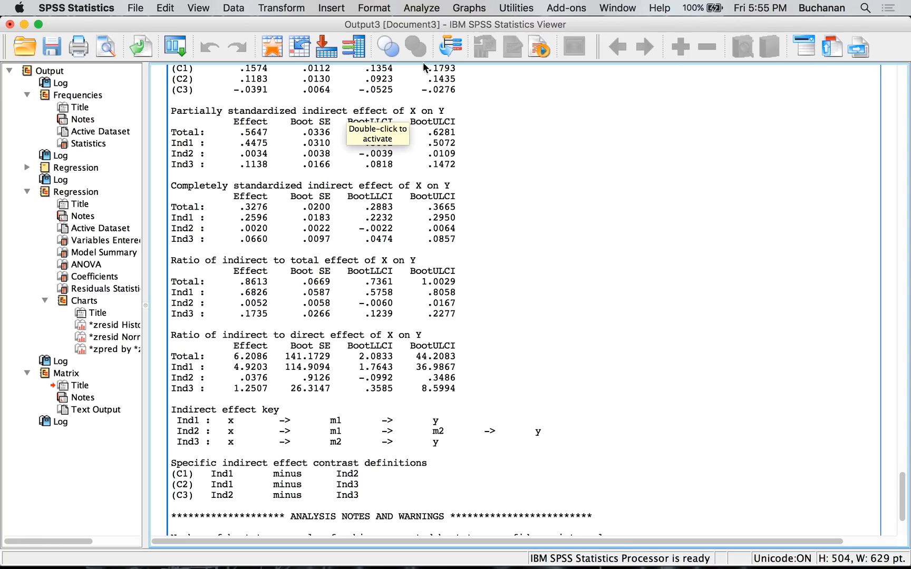
{"action": "left_click", "coordinate": [233, 347]}
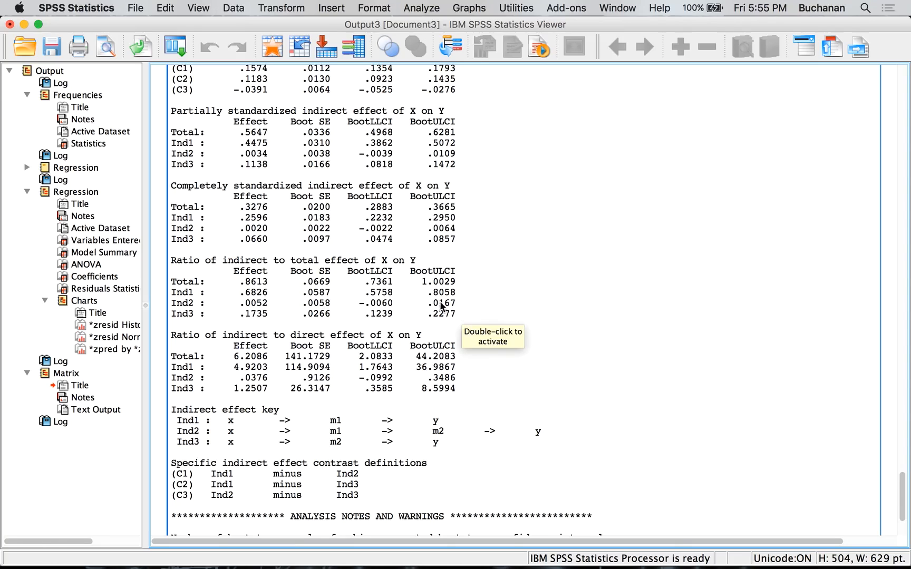
{"action": "scroll", "coordinate": [443, 295], "scroll_direction": "up", "scroll_amount": 5}
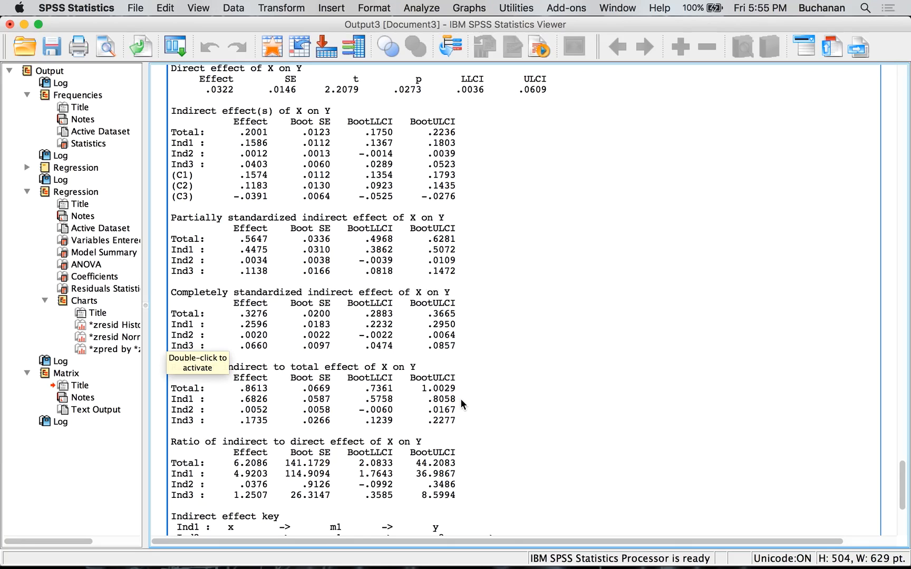
Step: Check the C1, C2 and C3 contrasts of the indirect effects against the specific indirect effect contrast definitions
{"action": "scroll", "coordinate": [460, 398], "scroll_direction": "down", "scroll_amount": 3}
{"action": "scroll", "coordinate": [460, 398], "scroll_direction": "up", "scroll_amount": 3}
{"action": "scroll", "coordinate": [340, 152], "scroll_direction": "up", "scroll_amount": 10}
{"action": "scroll", "coordinate": [340, 153], "scroll_direction": "down", "scroll_amount": 8}
{"action": "left_click", "coordinate": [171, 285]}
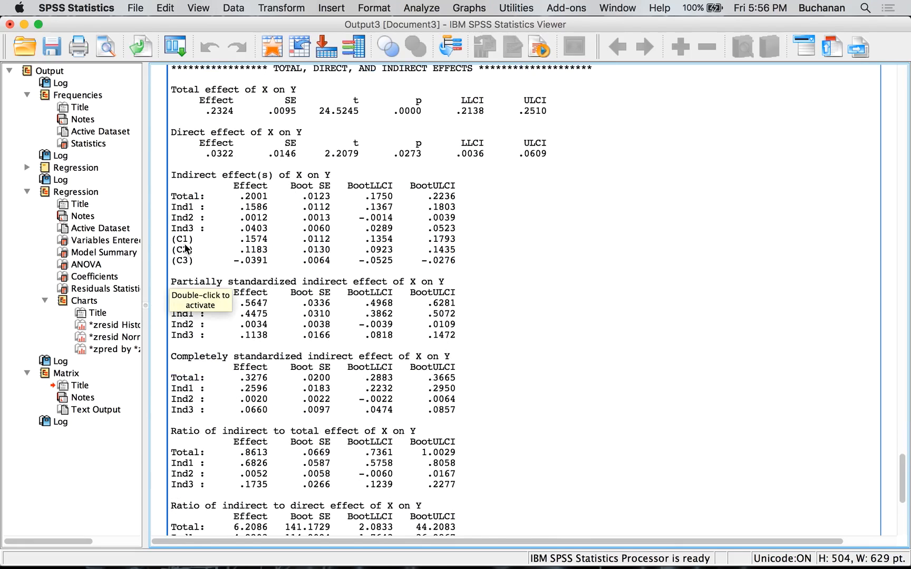
{"action": "scroll", "coordinate": [712, 256], "scroll_direction": "down", "scroll_amount": 5}
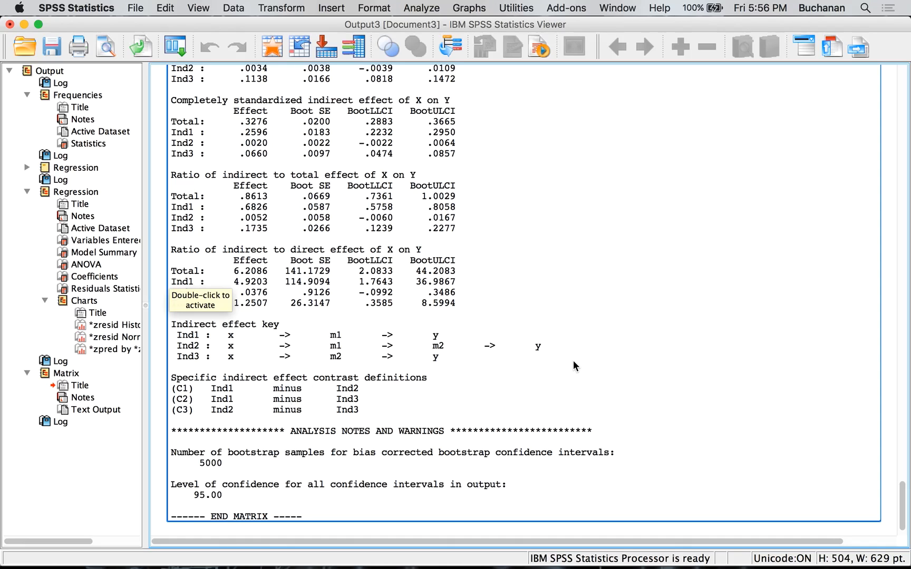
{"action": "scroll", "coordinate": [573, 365], "scroll_direction": "up", "scroll_amount": 5}
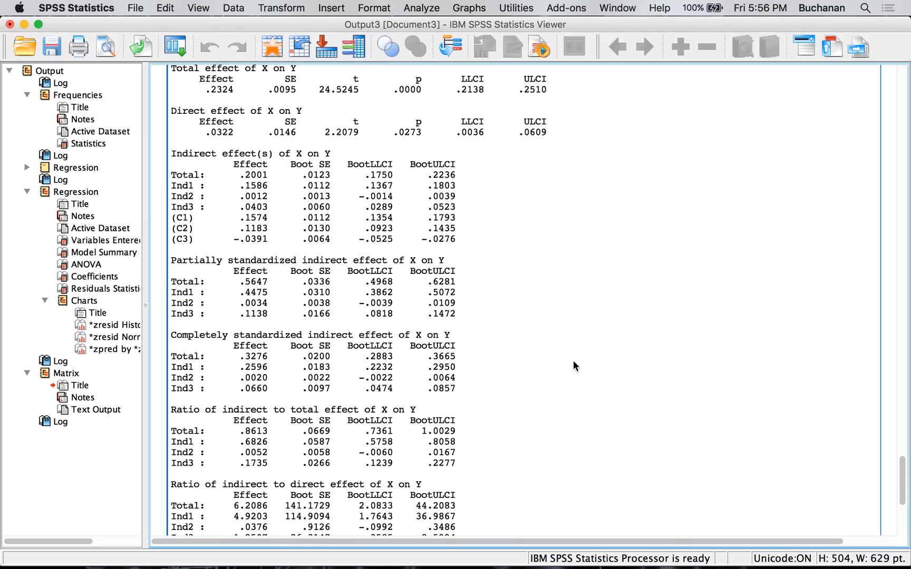
Step: Review the regression model for outcome y and the total, direct and indirect effects of X on Y in the output
{"action": "scroll", "coordinate": [573, 360], "scroll_direction": "down", "scroll_amount": 4}
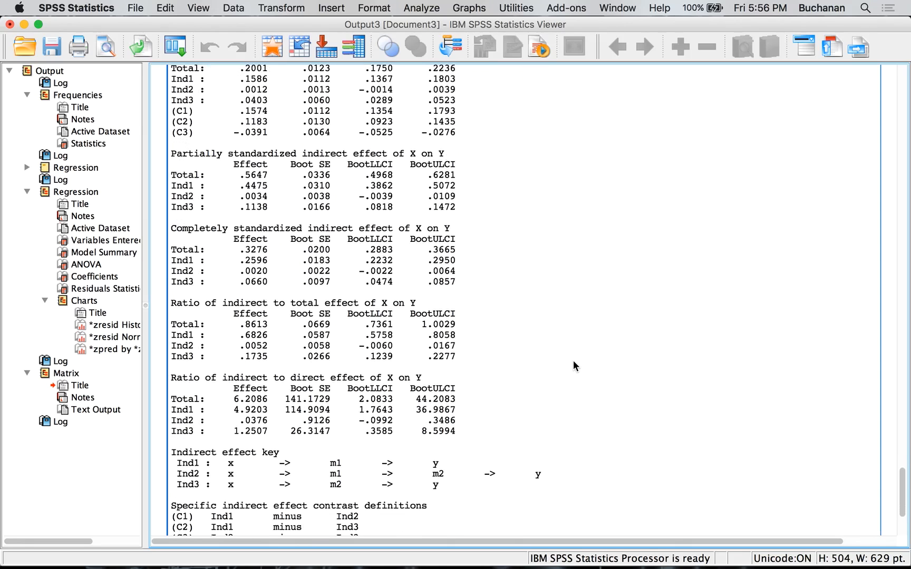
{"action": "scroll", "coordinate": [198, 443], "scroll_direction": "up", "scroll_amount": 10}
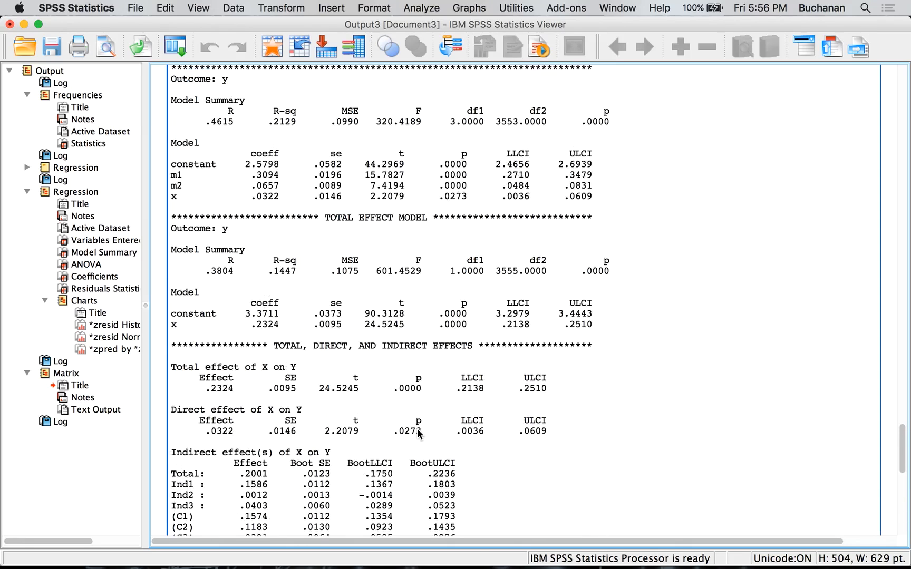
{"action": "scroll", "coordinate": [203, 419], "scroll_direction": "down", "scroll_amount": 2}
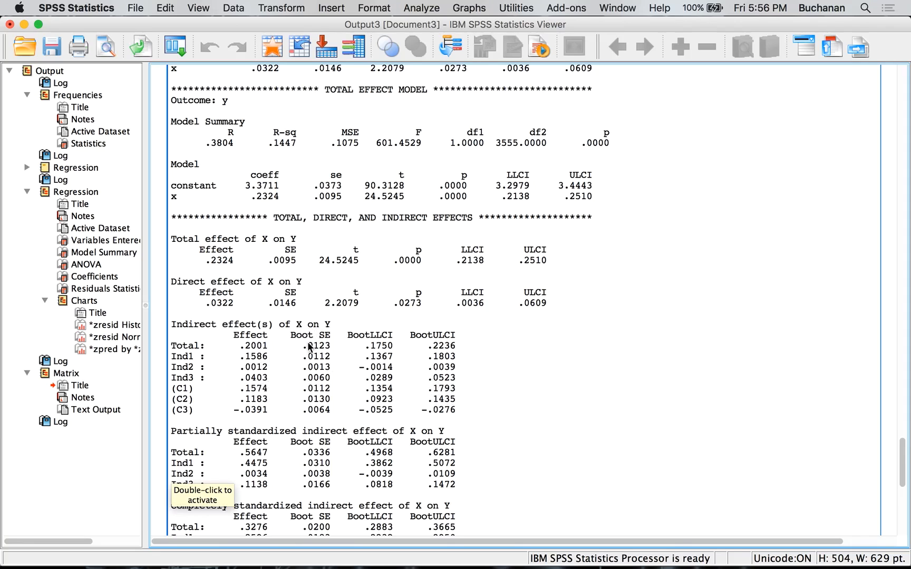
Step: Compare the C1, C2 and C3 contrast estimates and their bootstrap intervals with the indirect effect key and contrast definitions
{"action": "scroll", "coordinate": [310, 358], "scroll_direction": "down", "scroll_amount": 10}
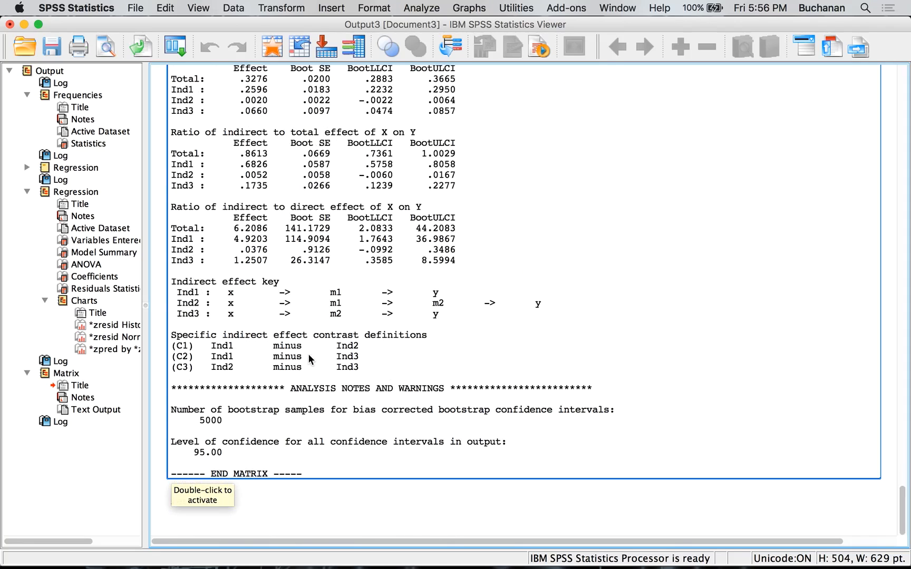
{"action": "scroll", "coordinate": [309, 357], "scroll_direction": "up", "scroll_amount": 9}
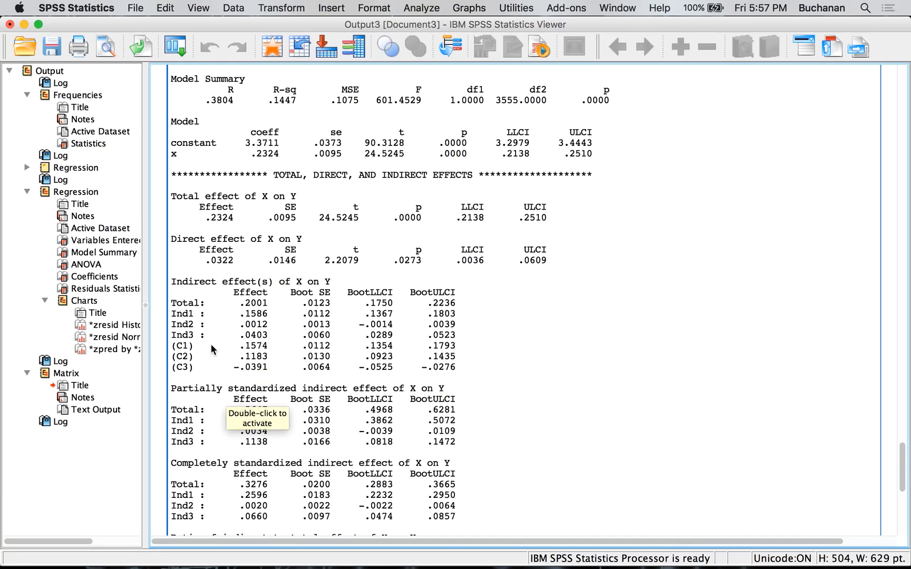
{"action": "scroll", "coordinate": [214, 349], "scroll_direction": "down", "scroll_amount": 10}
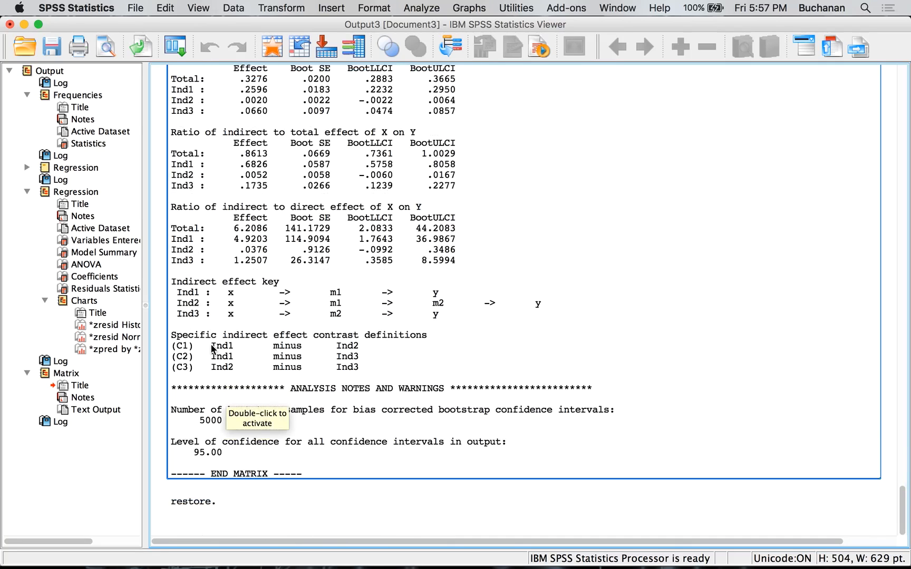
{"action": "scroll", "coordinate": [213, 349], "scroll_direction": "up", "scroll_amount": 8}
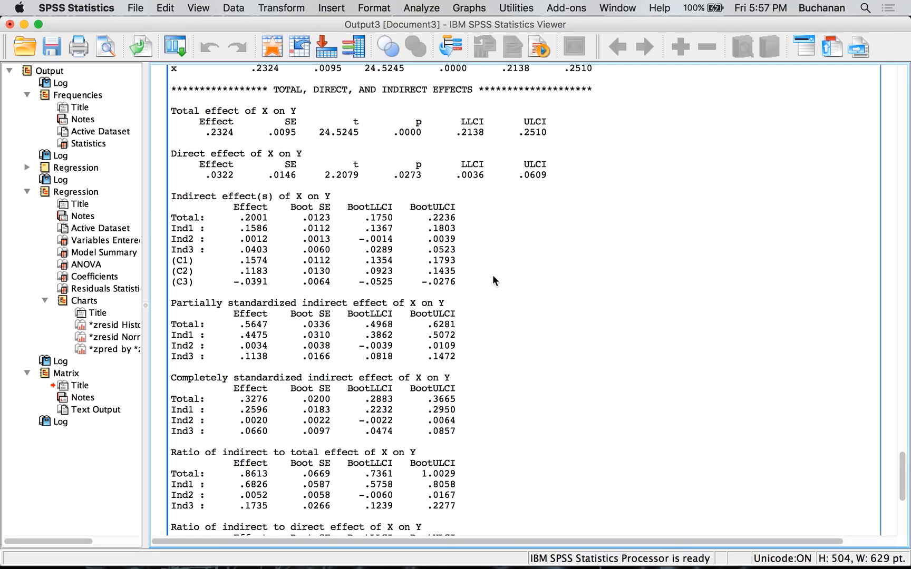
Step: Recheck the total and direct effects of X on Y and switch to the path diagram in the Word document
{"action": "scroll", "coordinate": [493, 275], "scroll_direction": "up", "scroll_amount": 2}
{"action": "scroll", "coordinate": [493, 274], "scroll_direction": "up", "scroll_amount": 2}
{"action": "key", "text": "ctrl+Up"}
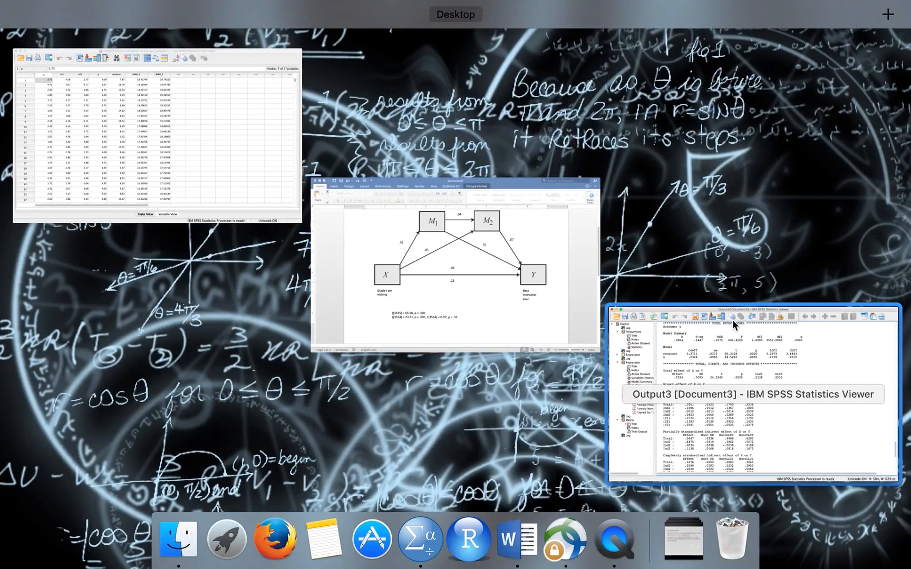
{"action": "left_click", "coordinate": [563, 287]}
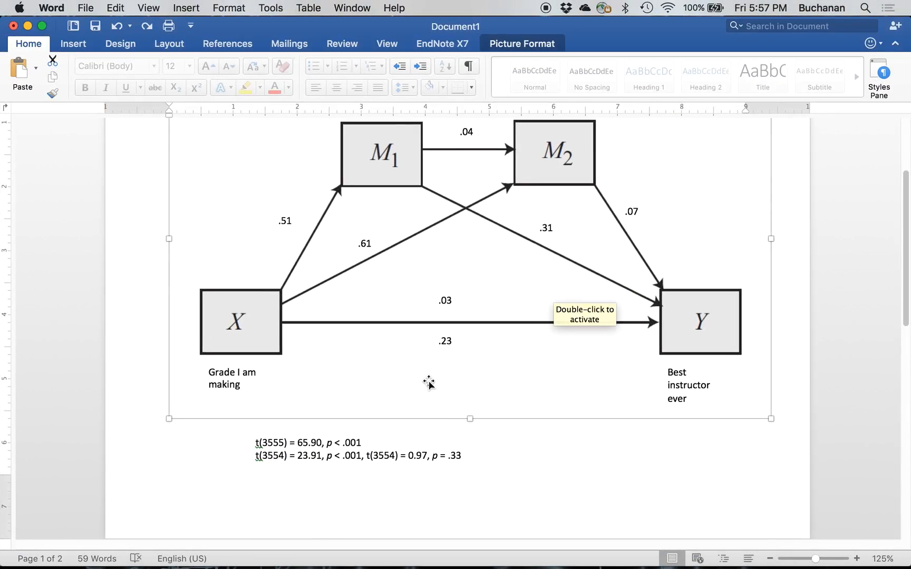